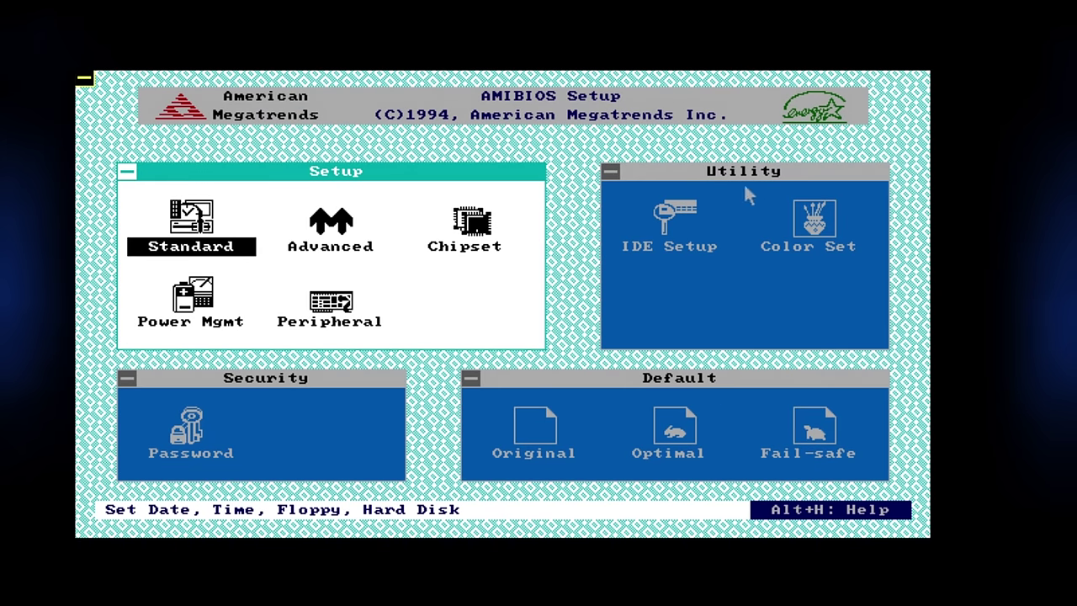
# Run the AMIBIOS IDE Setup utility to auto-detect the IDE hard disk.
pyautogui.click(683, 214)
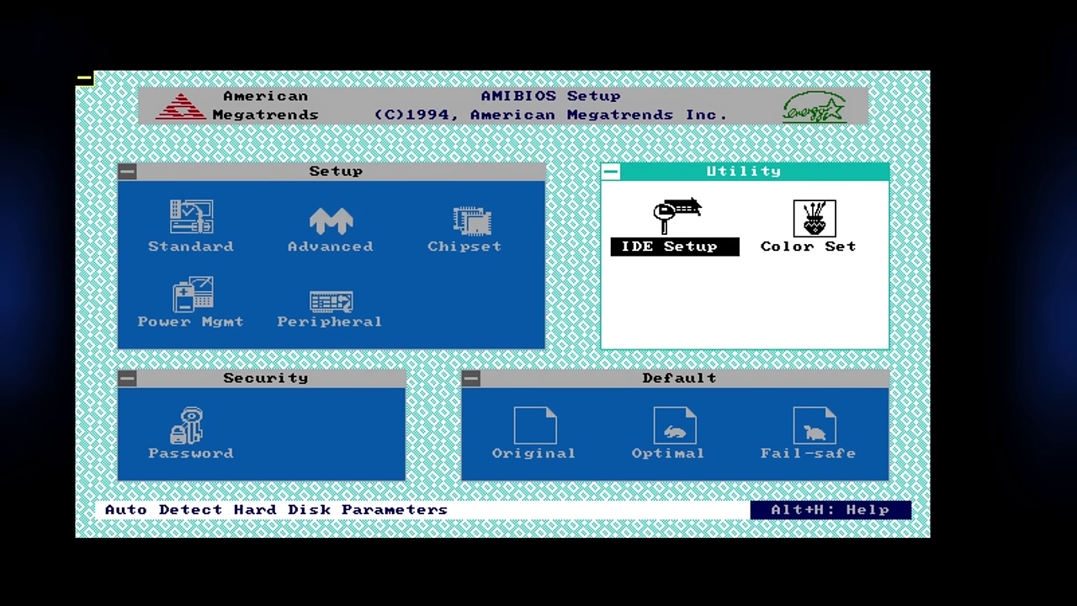
pyautogui.doubleClick(681, 213)
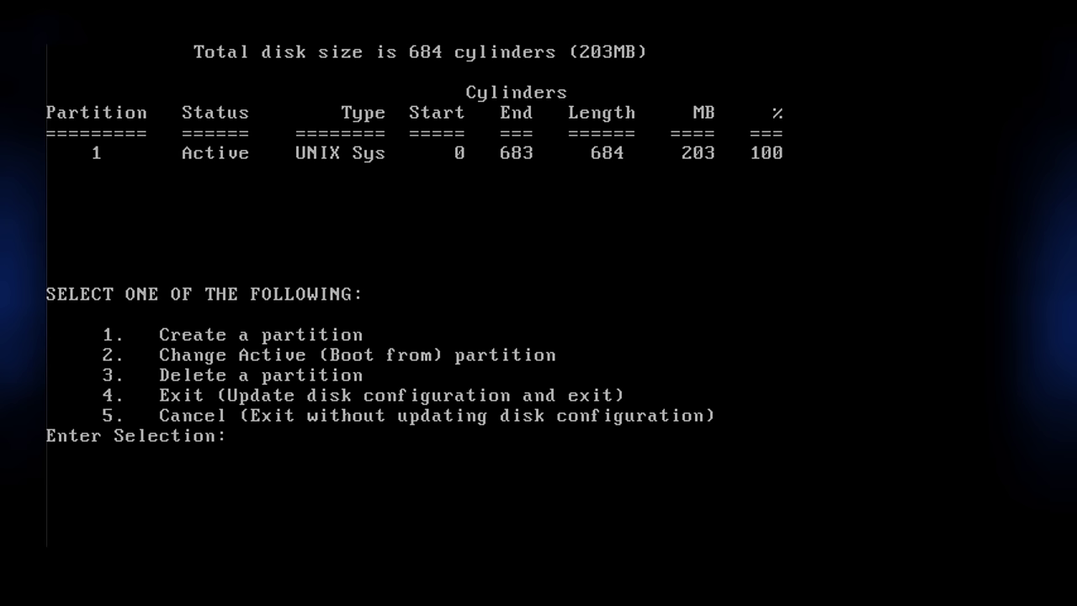
# Exit fdisk with option 4 and accept the recommended slice layout with y.
pyautogui.write('4')
pyautogui.press('Return')
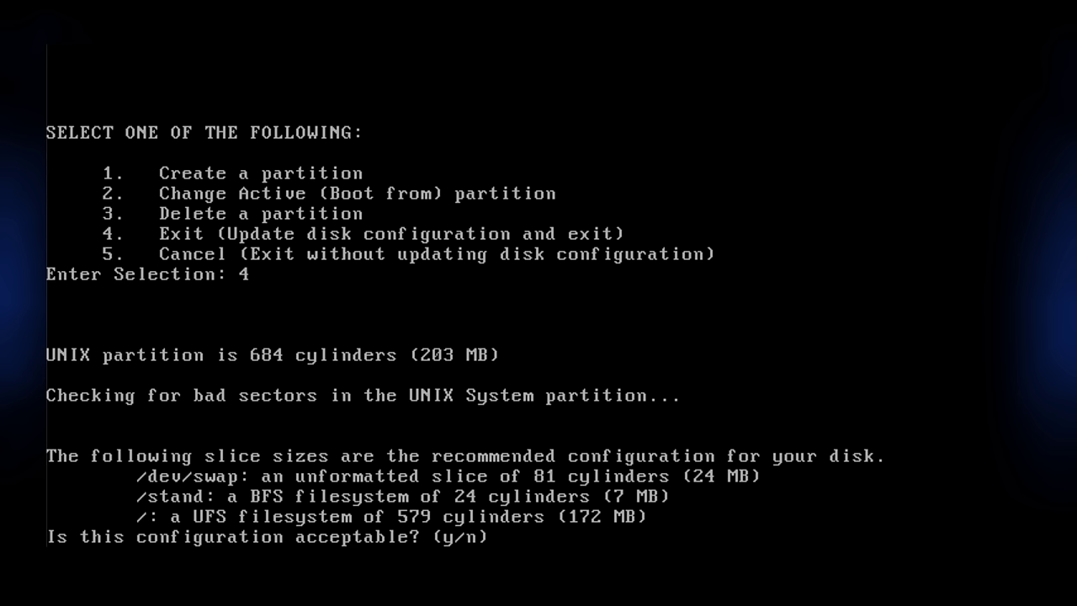
pyautogui.write('y')
pyautogui.press('Return')
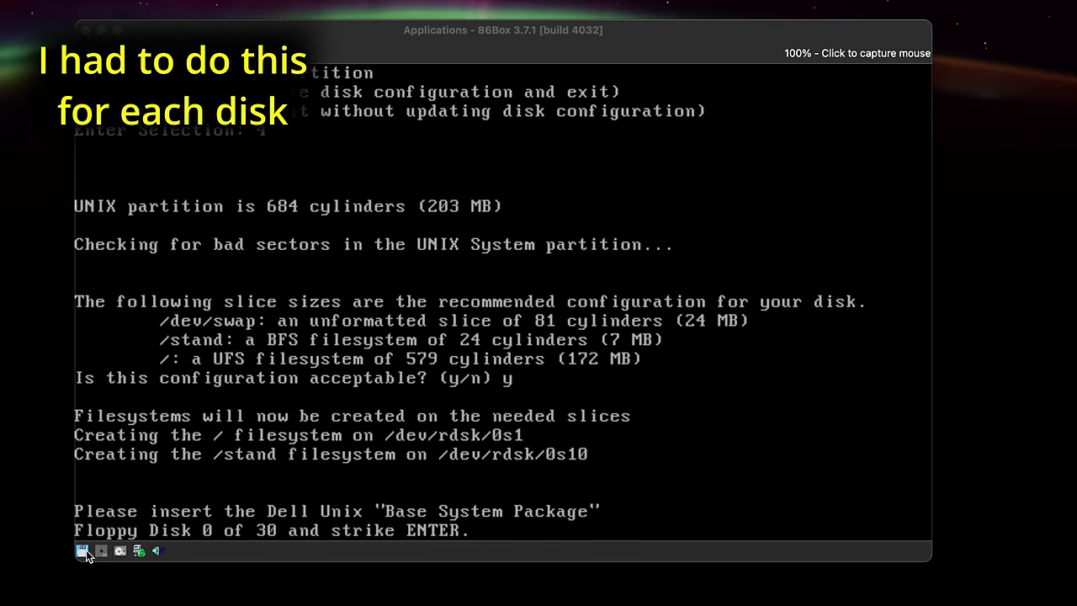
# Load an existing floppy image, sorting the image files by name to find the base disks.
pyautogui.click(84, 551)
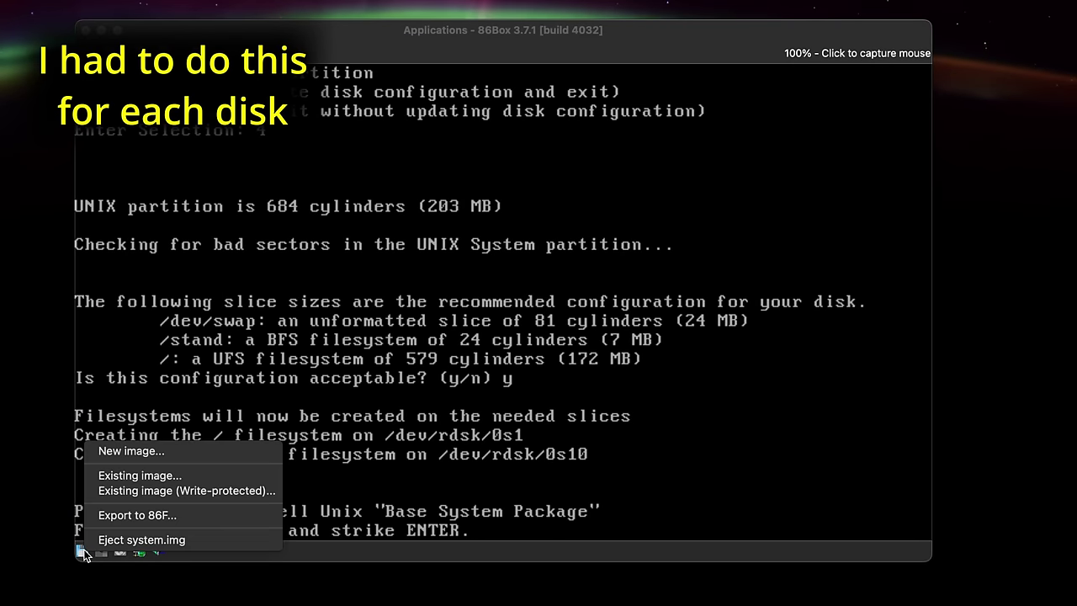
pyautogui.click(126, 474)
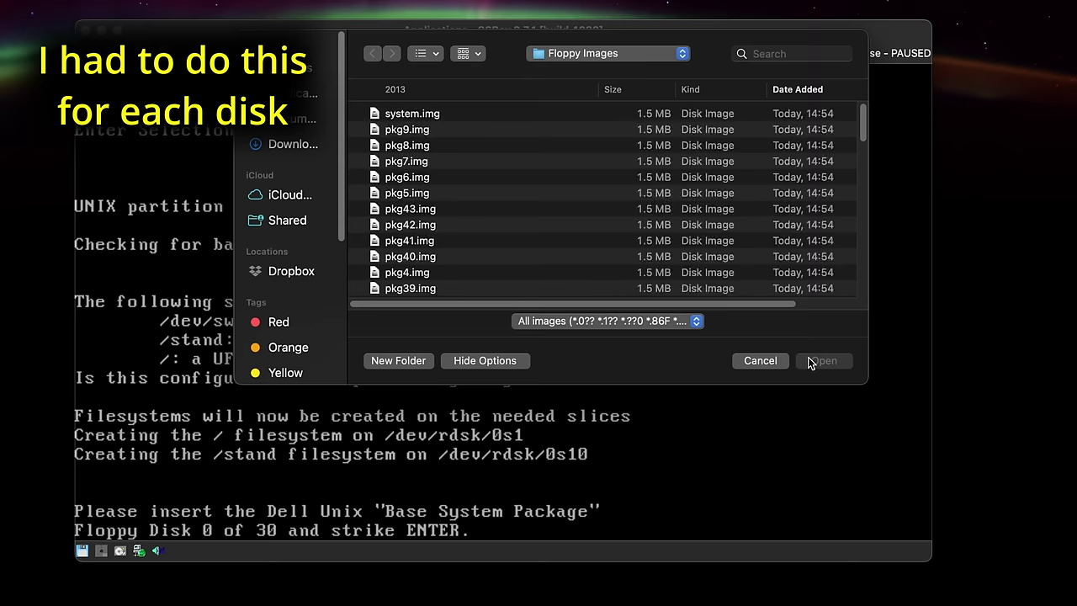
pyautogui.scroll(-15, 545, 194)
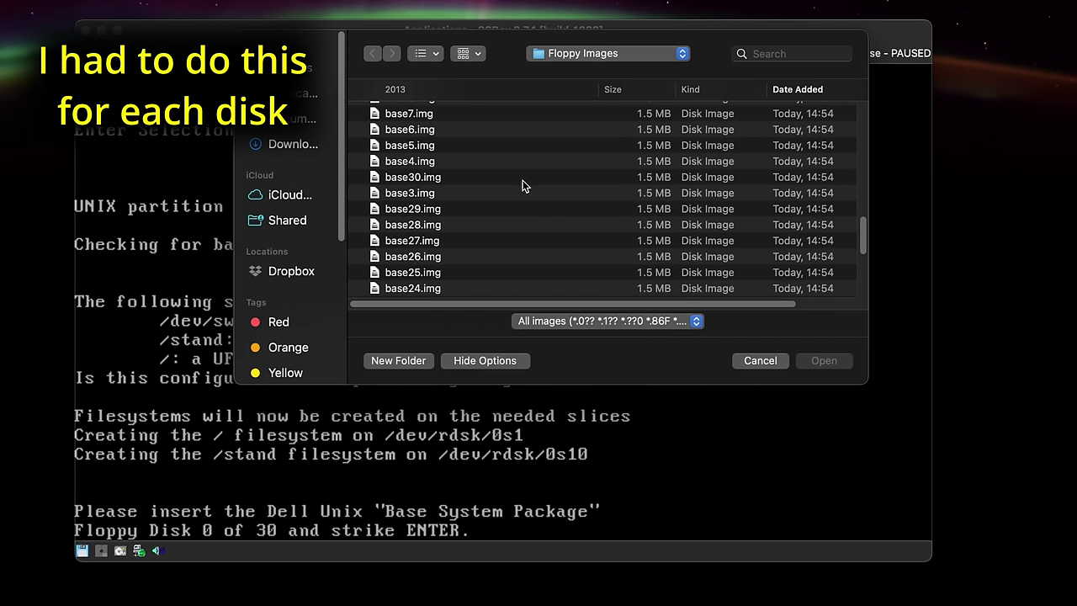
pyautogui.click(428, 90)
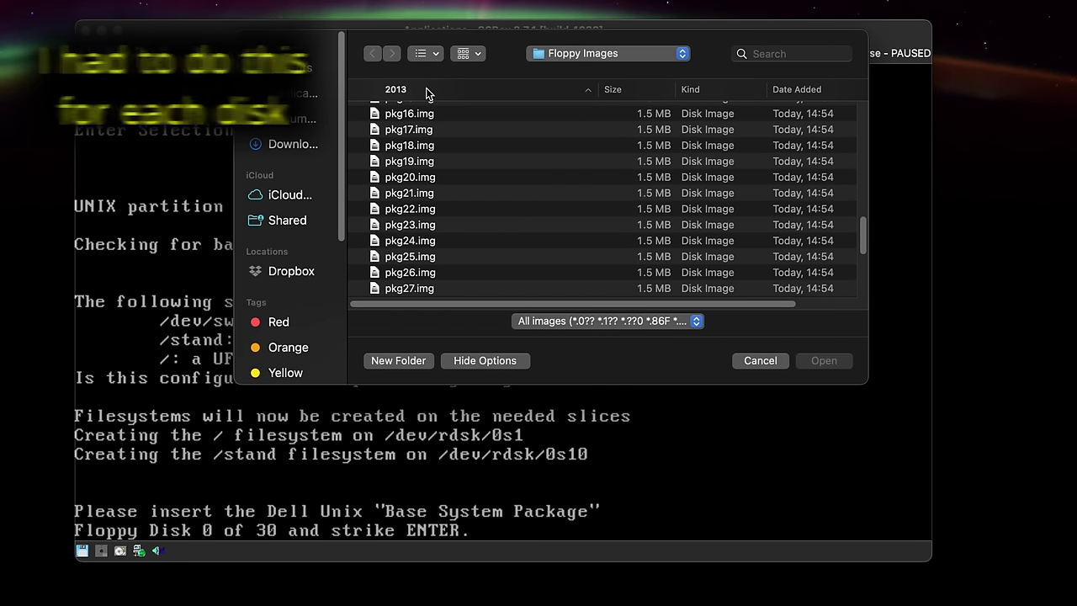
pyautogui.scroll(15, 471, 175)
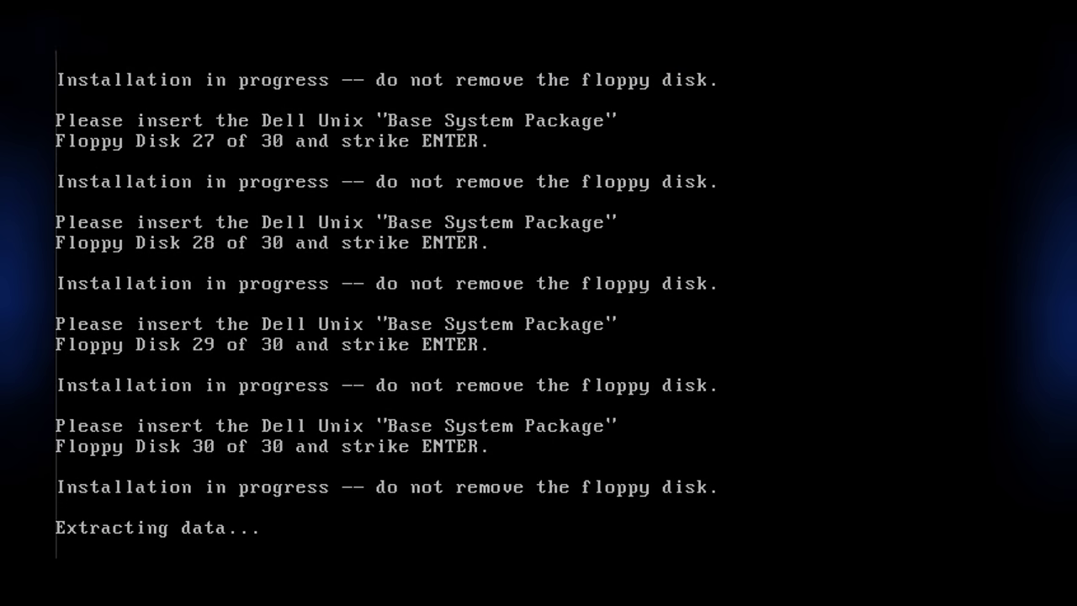
# Choose option 1 to install additional software and continue through add-on disks 25 to 29.
pyautogui.write('1')
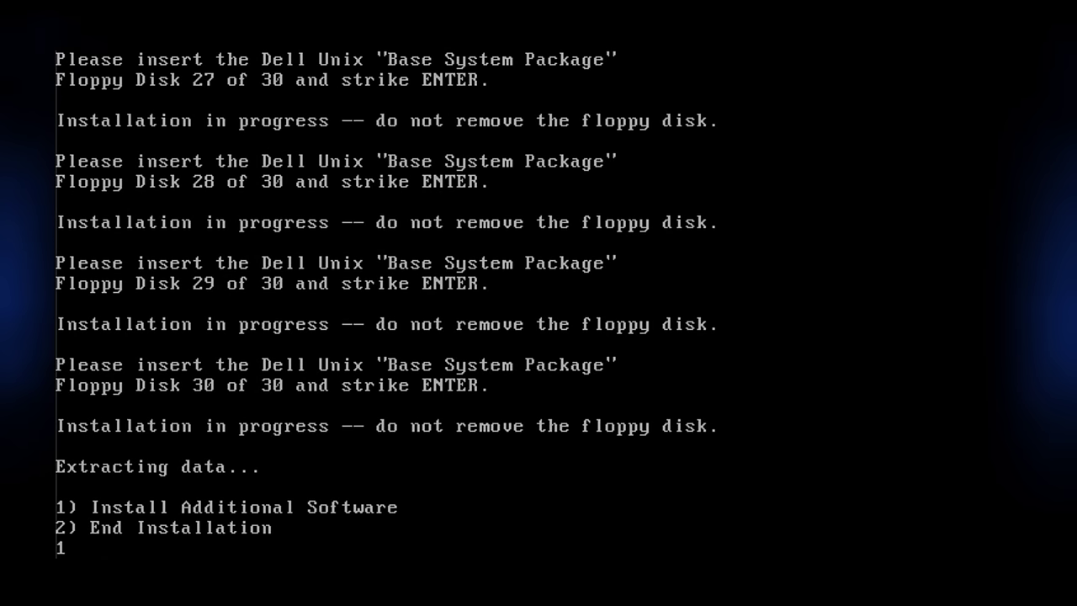
pyautogui.press('Return')
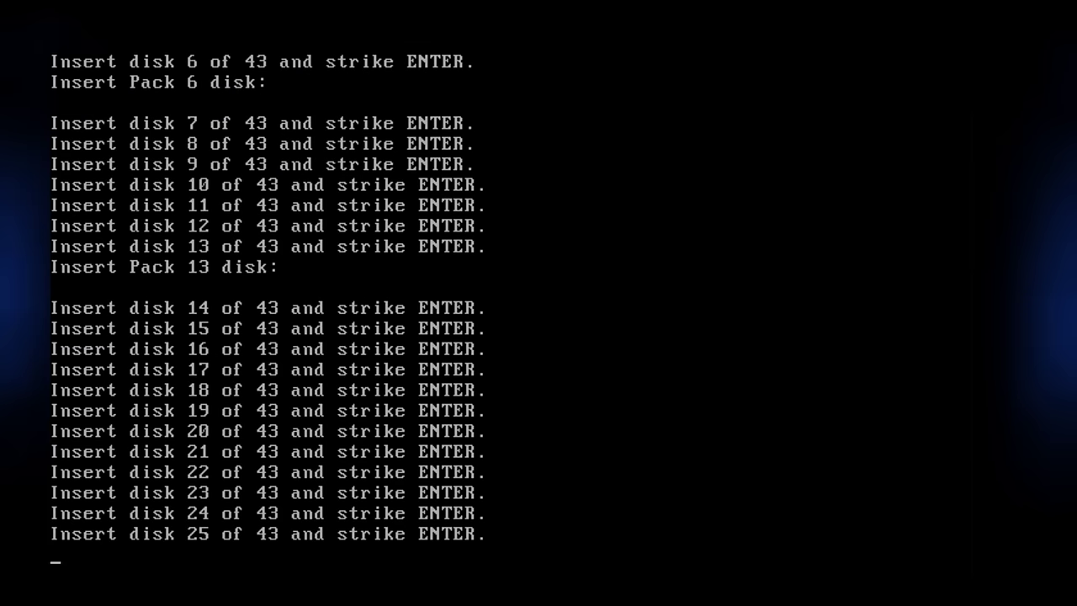
pyautogui.press('Return')
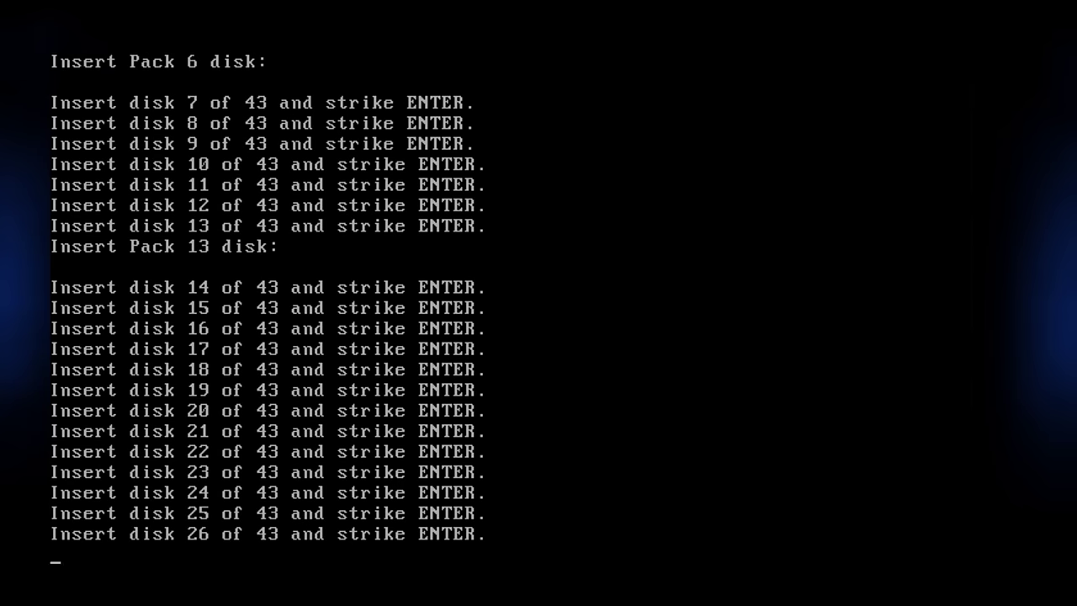
pyautogui.press('Return')
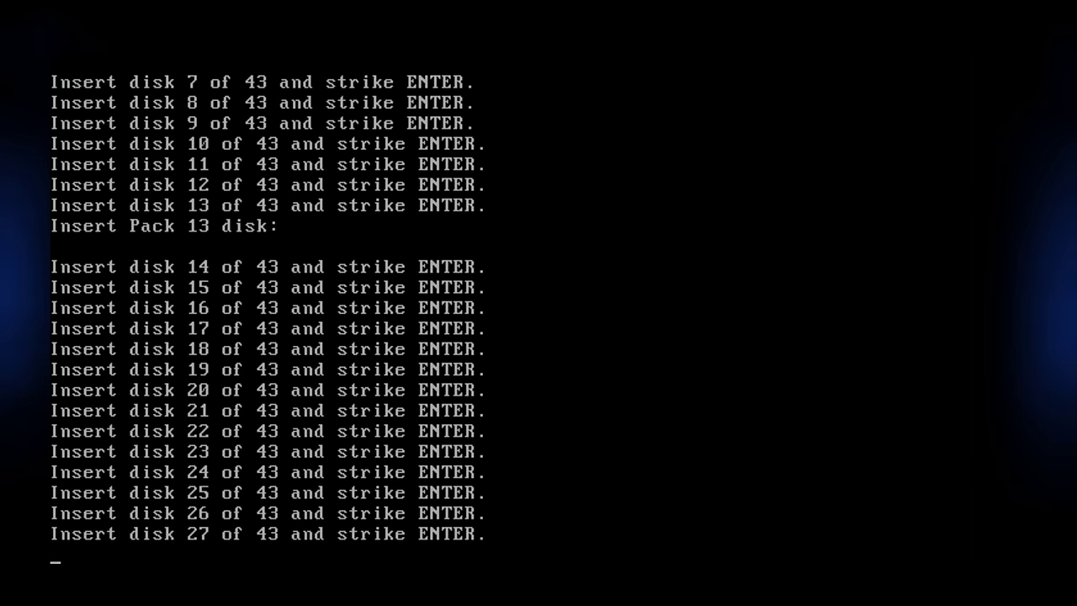
pyautogui.press('Return')
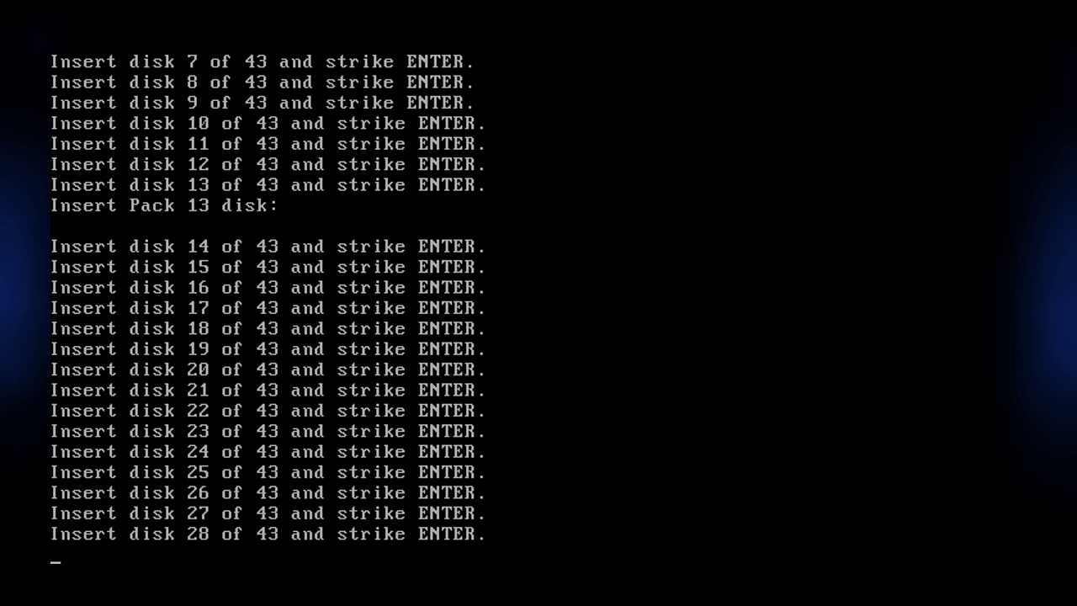
pyautogui.press('Return')
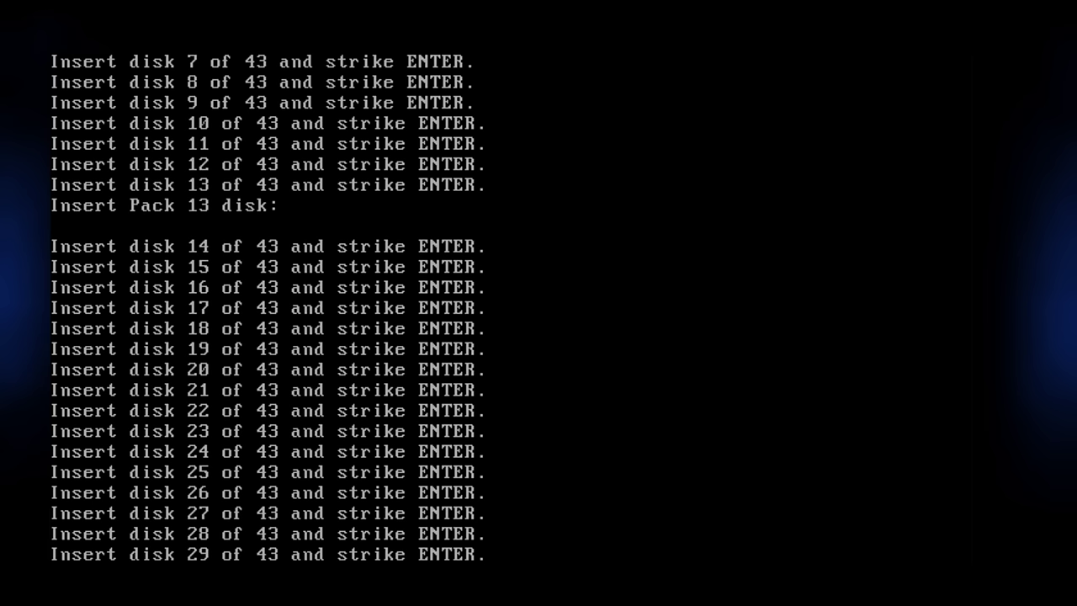
pyautogui.press('Return')
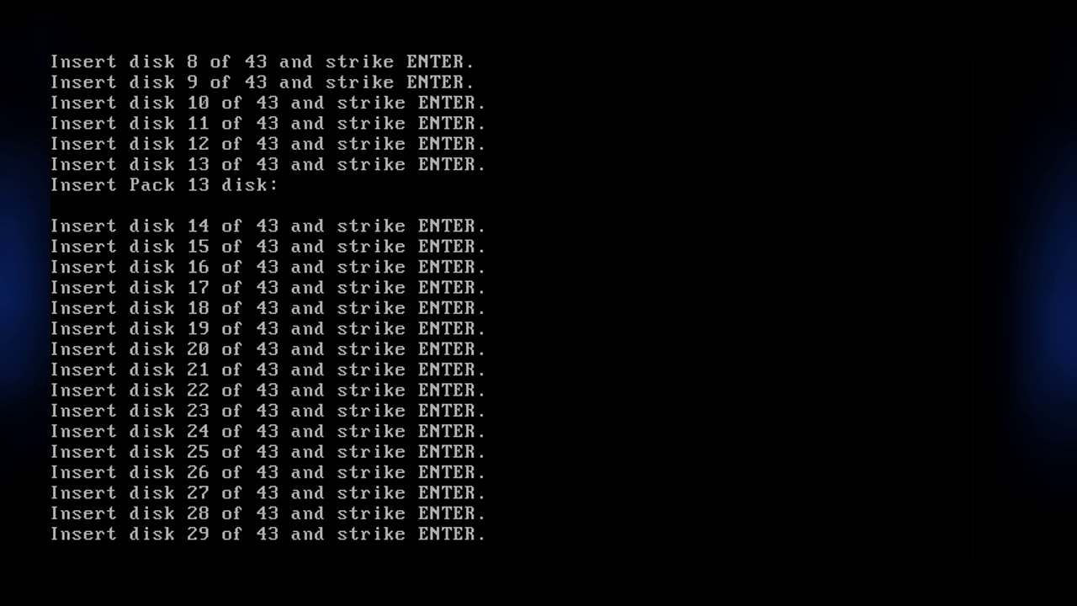
pyautogui.press('Return')
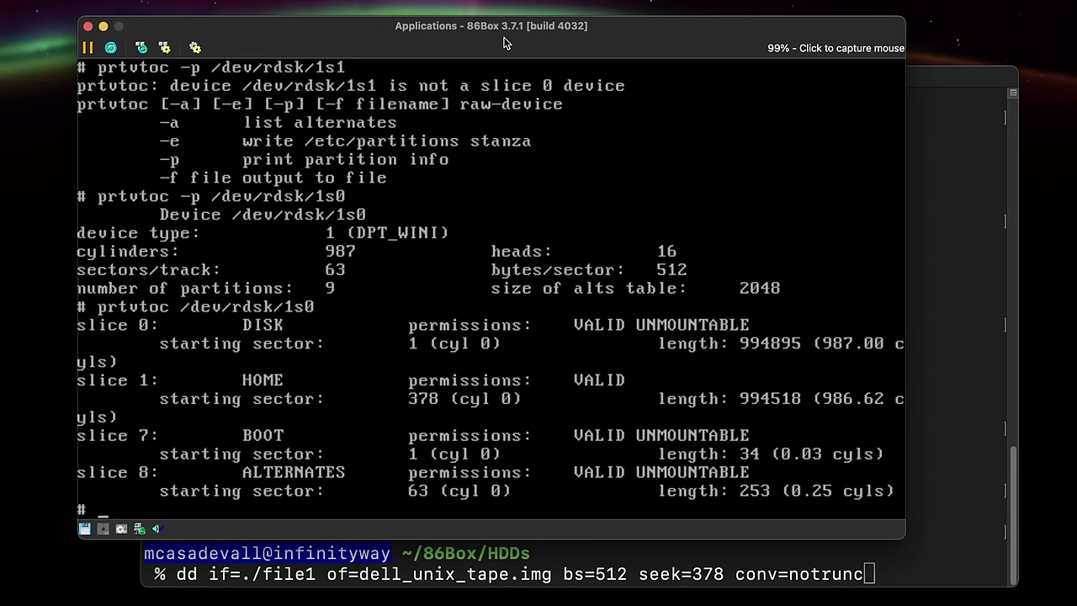
# Write file1 into dell_unix_tape.img at block 378, then list /dev/rdsk/1s1 with cpio -ict in the guest.
pyautogui.click(958, 332)
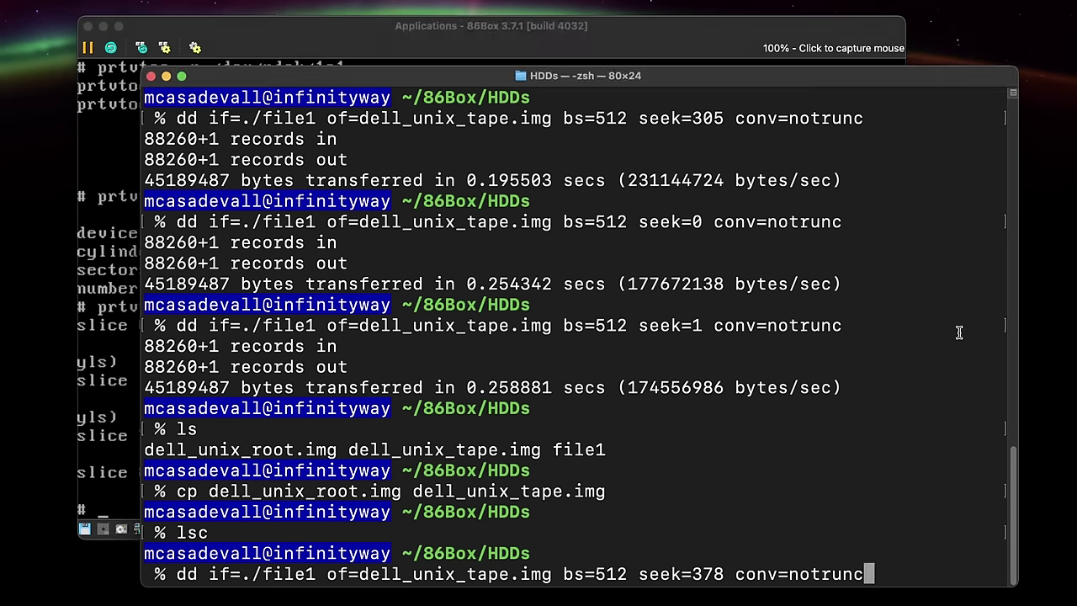
pyautogui.press('Return')
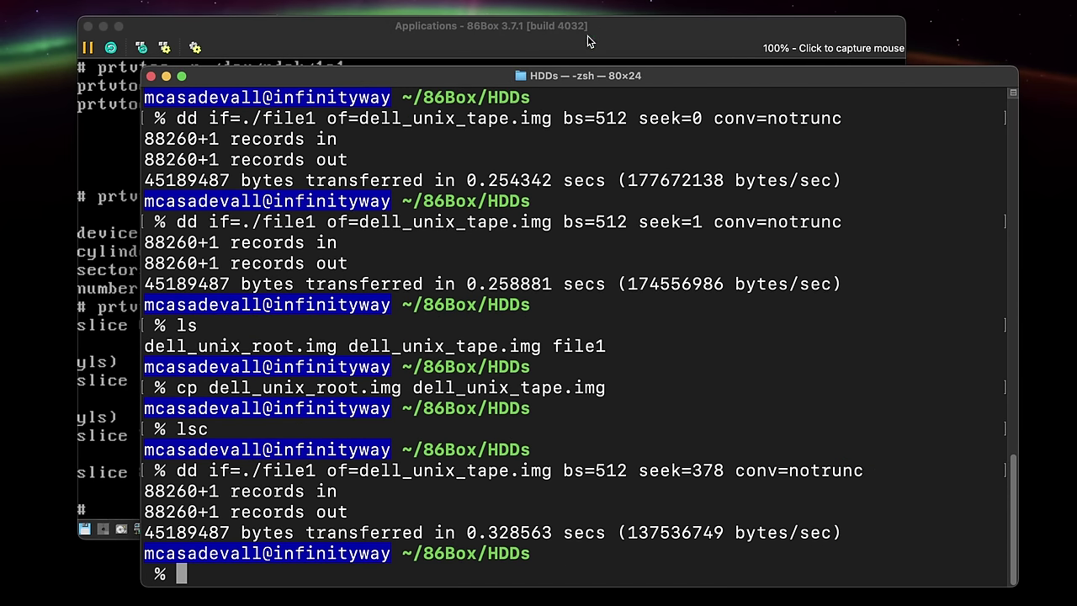
pyautogui.click(589, 42)
pyautogui.write('cpio -ic')
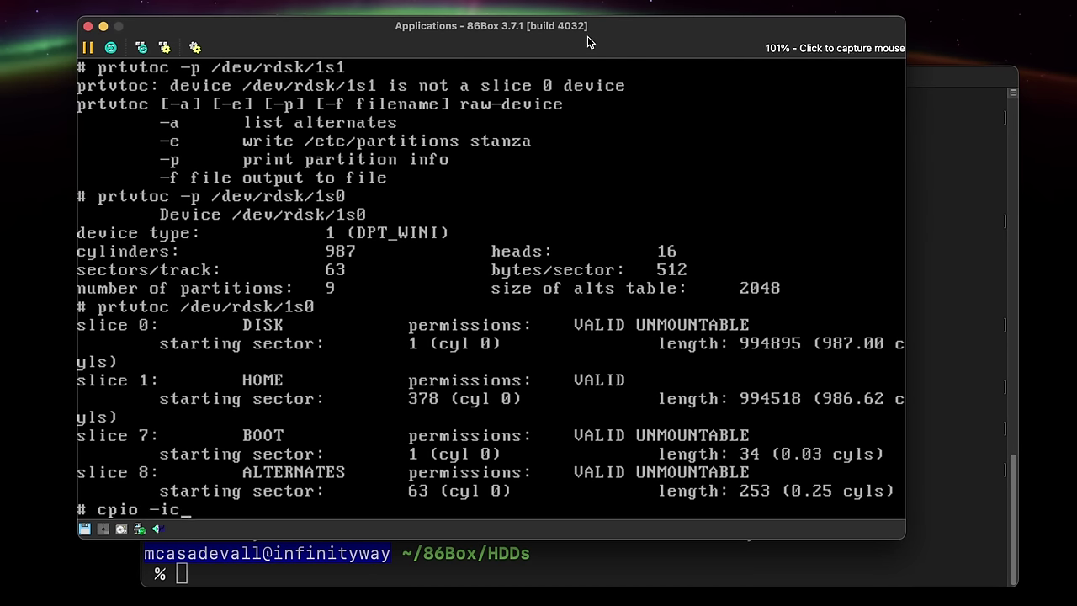
pyautogui.write('t < /dev/rdsk/1s')
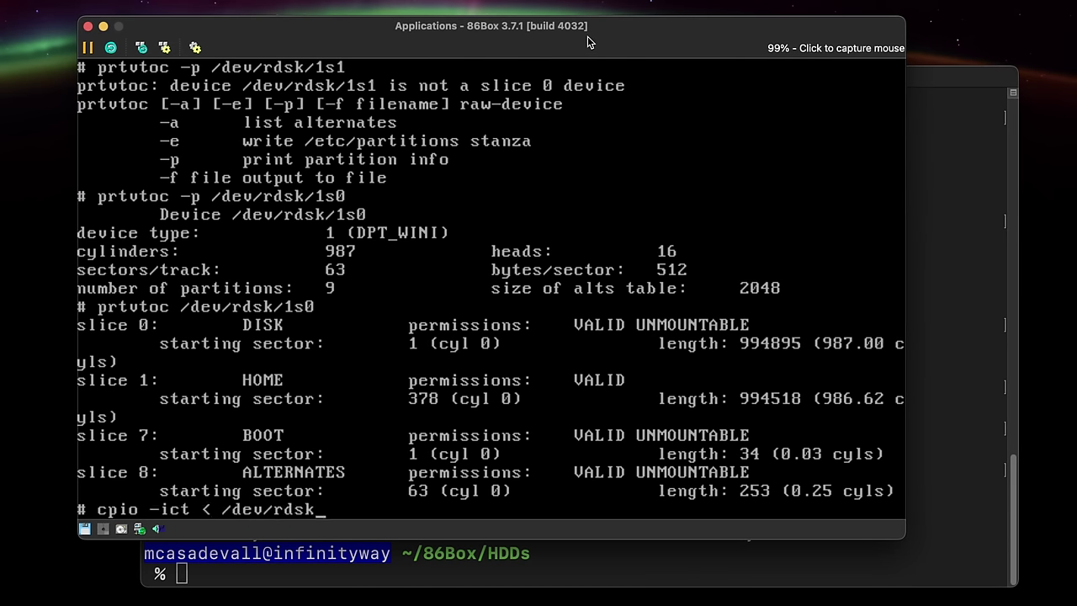
pyautogui.press('BackSpace')
pyautogui.press('BackSpace')
pyautogui.press('BackSpace')
pyautogui.press('BackSpace')
pyautogui.press('BackSpace')
pyautogui.press('BackSpace')
pyautogui.press('BackSpace')
pyautogui.write('dsk/1s1')
pyautogui.press('Return')
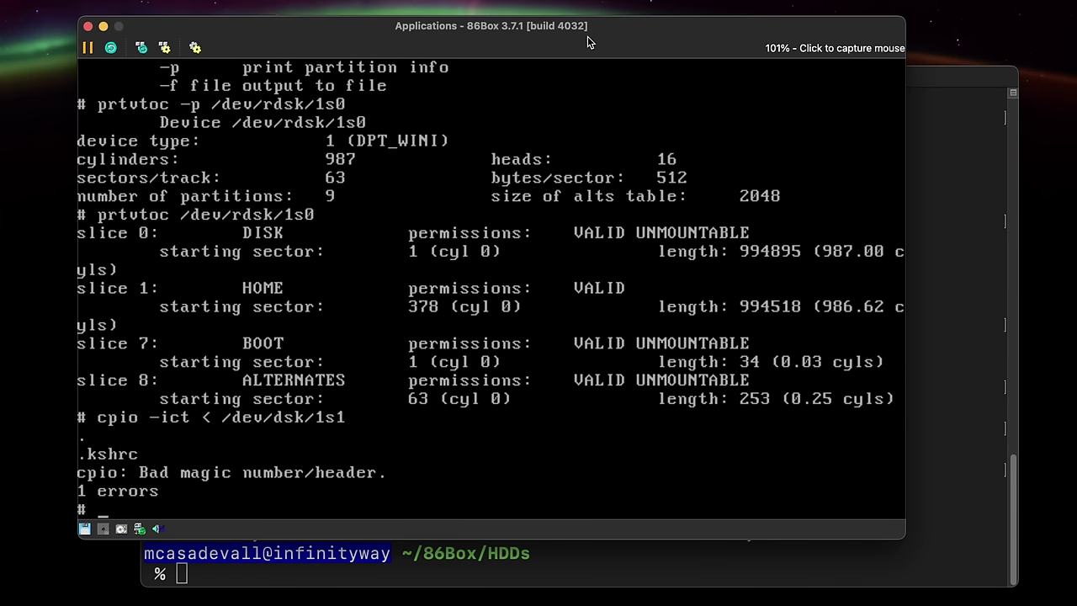
# Retry the cpio -ict listing of /dev/rdsk/1s1, then begin a cpio command in the host terminal.
pyautogui.write('cpio -ict < /dev/rdsk ')
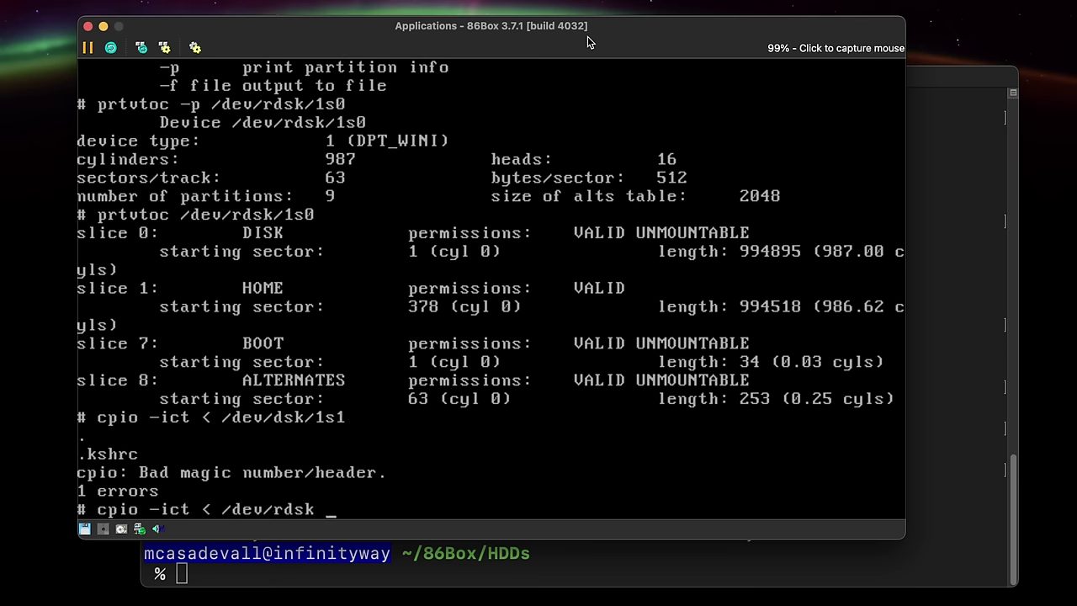
pyautogui.write('/1s1')
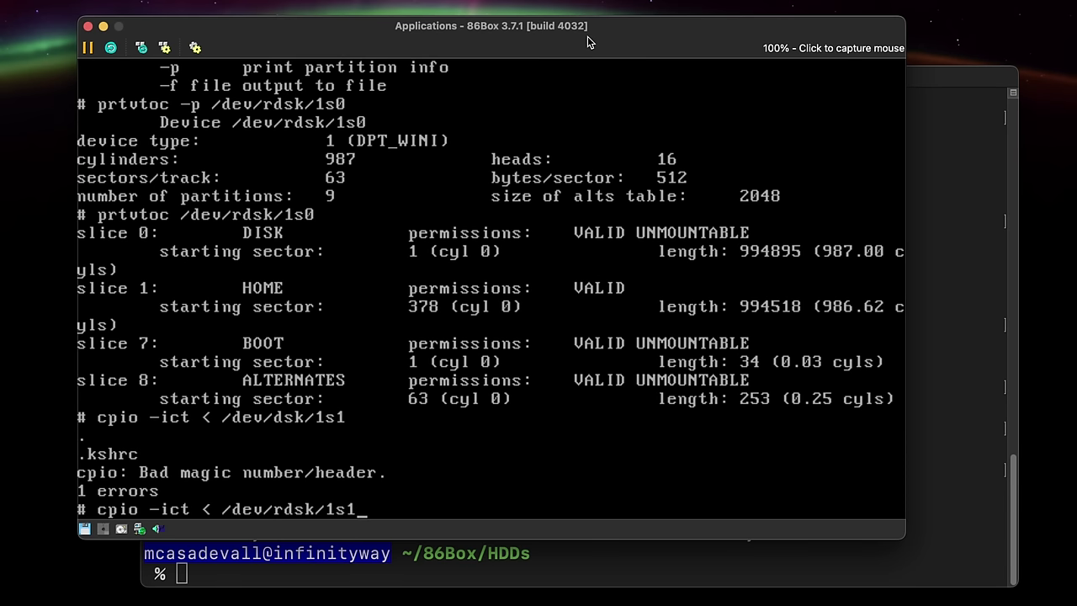
pyautogui.press('Return')
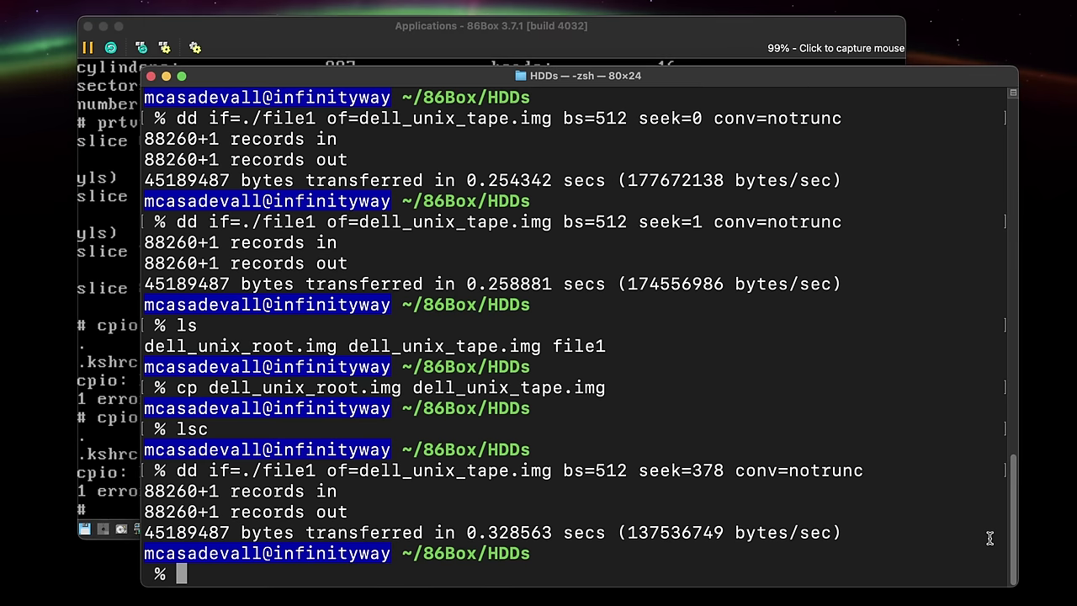
pyautogui.click(990, 538)
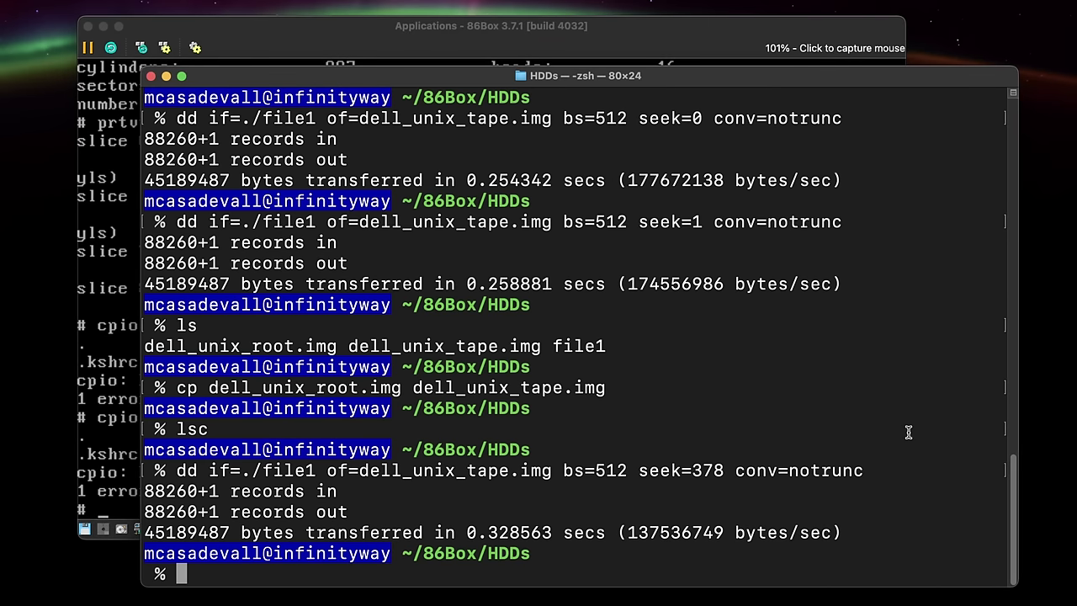
pyautogui.write('cpio -')
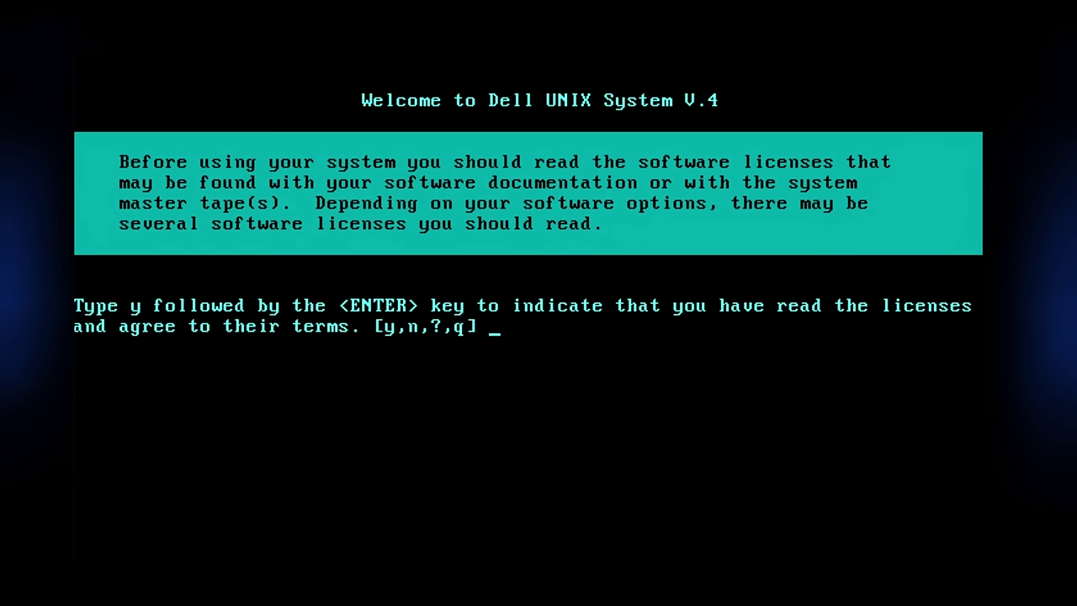
# Accept the software licenses and start first-time setup with the setup login.
pyautogui.write('y')
pyautogui.press('Return')
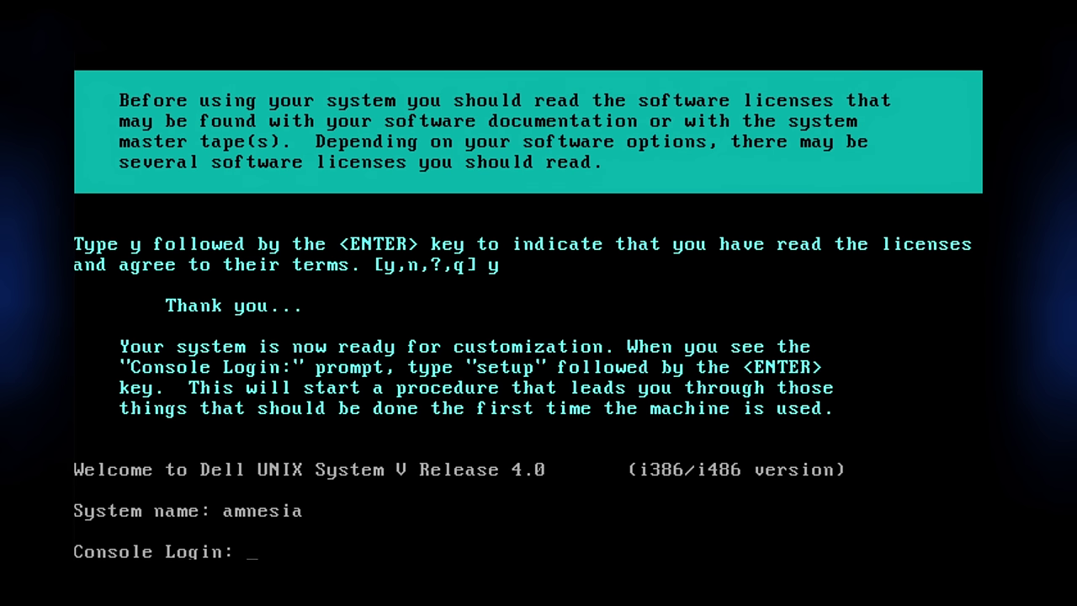
pyautogui.write('setup')
pyautogui.press('Return')
pyautogui.press('Return')
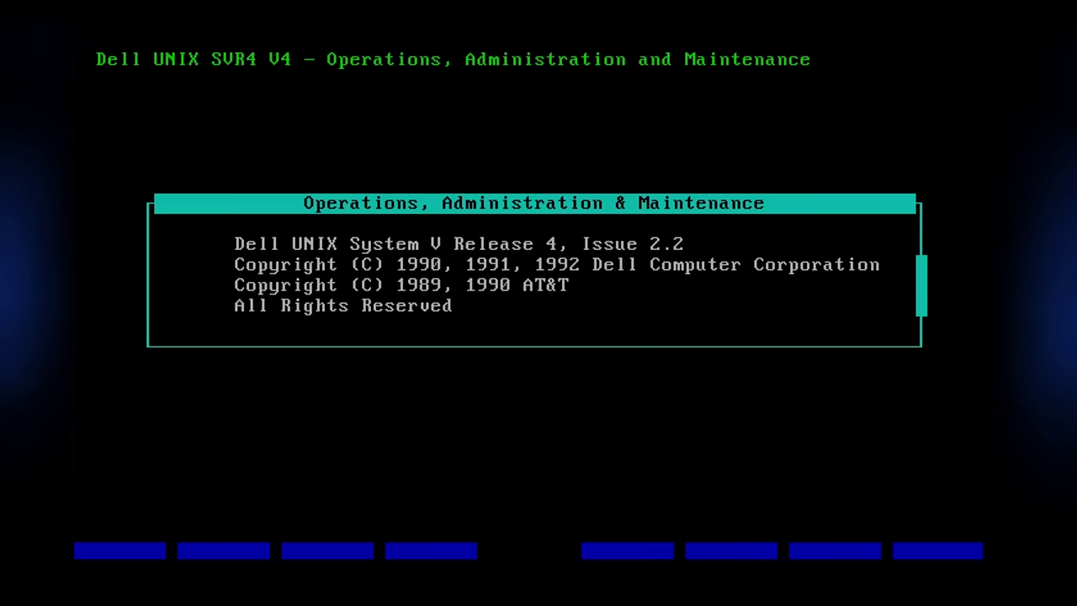
# Set the administrative login passwords, then install all listed packages.
pyautogui.press('Down')
pyautogui.press('Down')
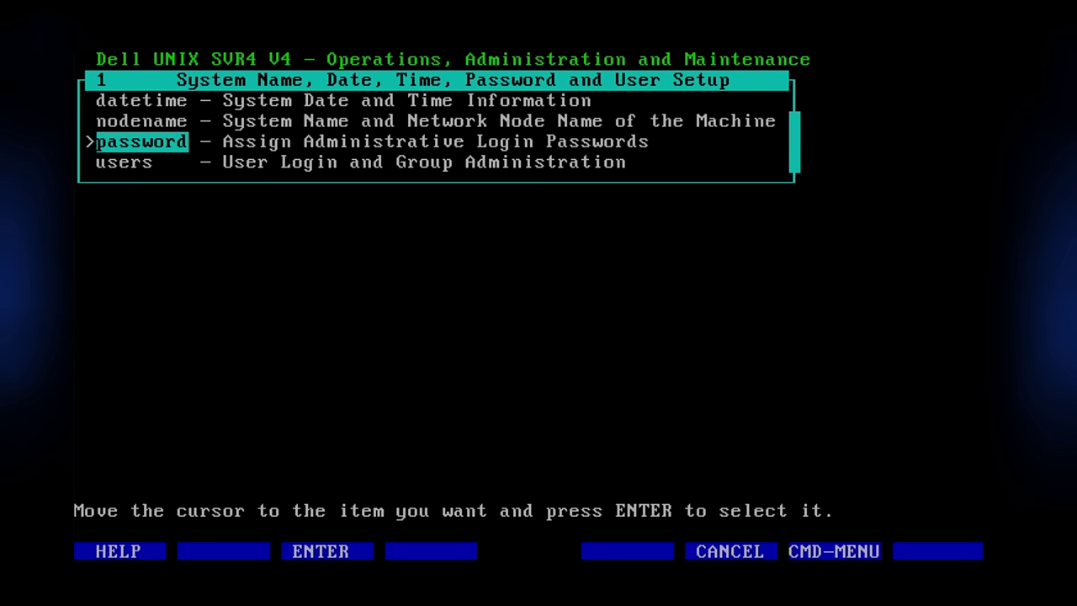
pyautogui.press('Return')
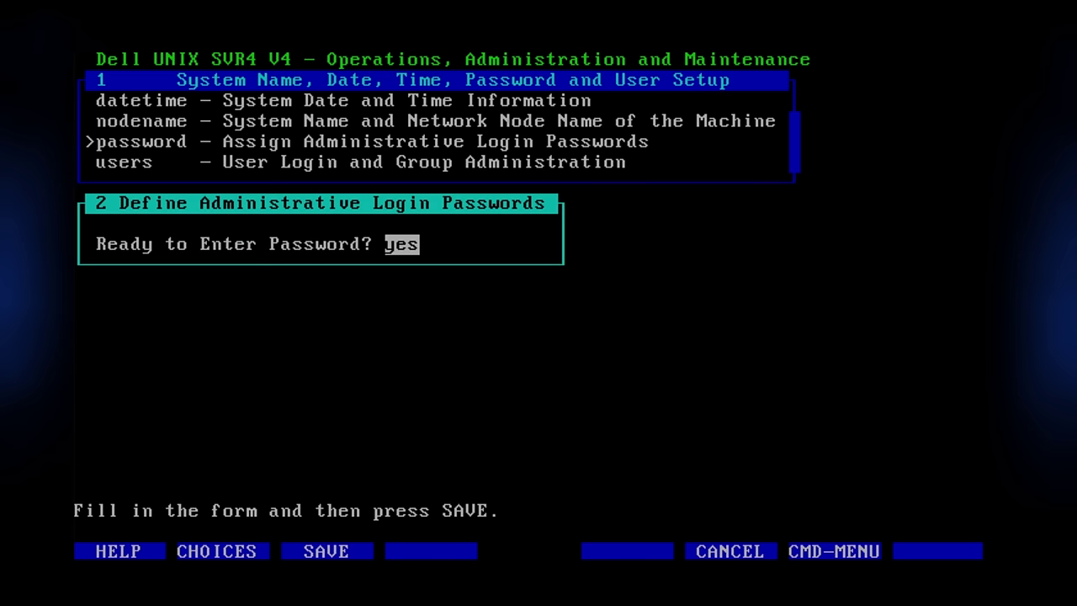
pyautogui.press('Return')
pyautogui.press('Return')
pyautogui.press('Return')
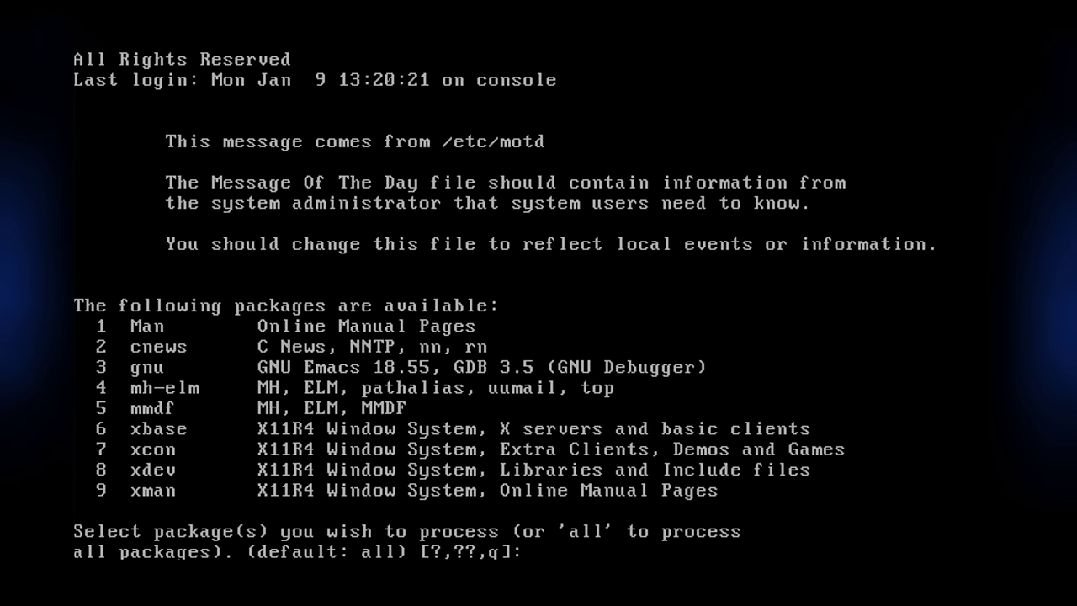
pyautogui.write('all')
pyautogui.press('Return')
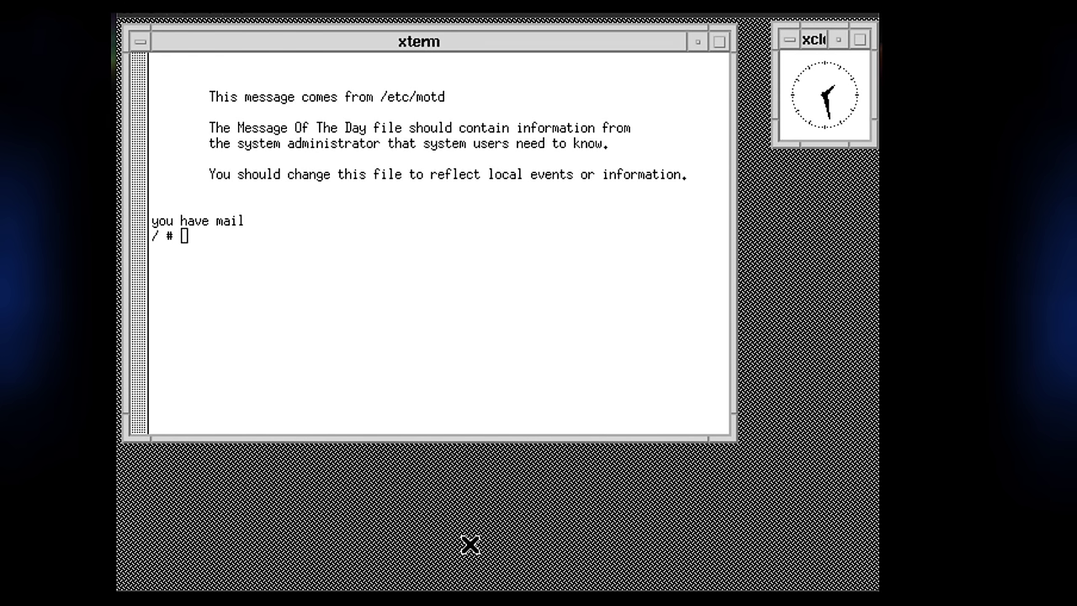
# Choose Exits > Quit/Logout from the DELL root menu to quit the Motif window manager.
pyautogui.click(454, 471)
pyautogui.moveTo(487, 484)
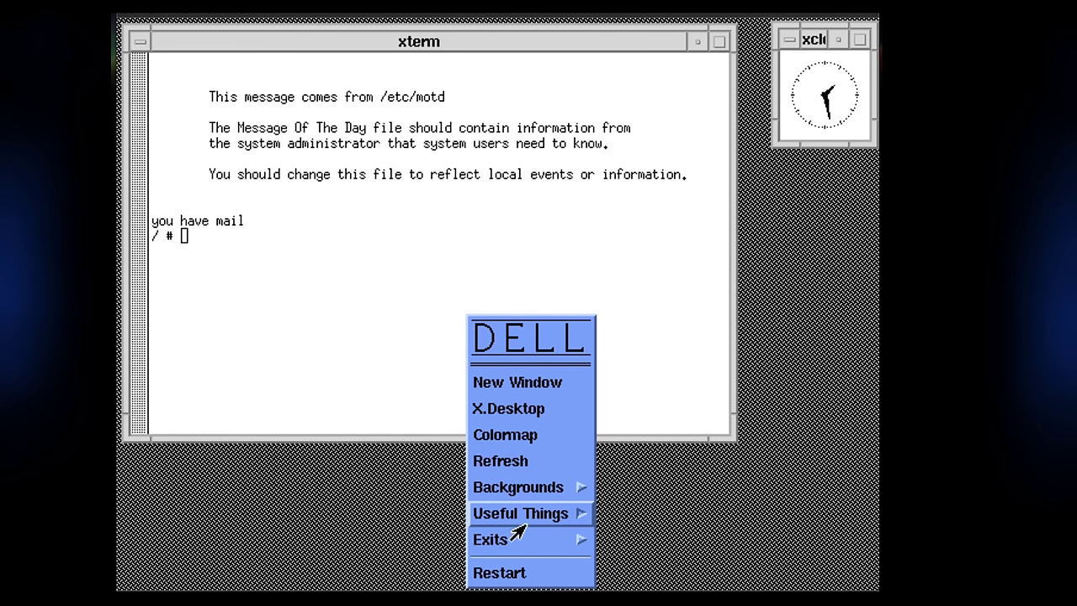
pyautogui.moveTo(515, 539)
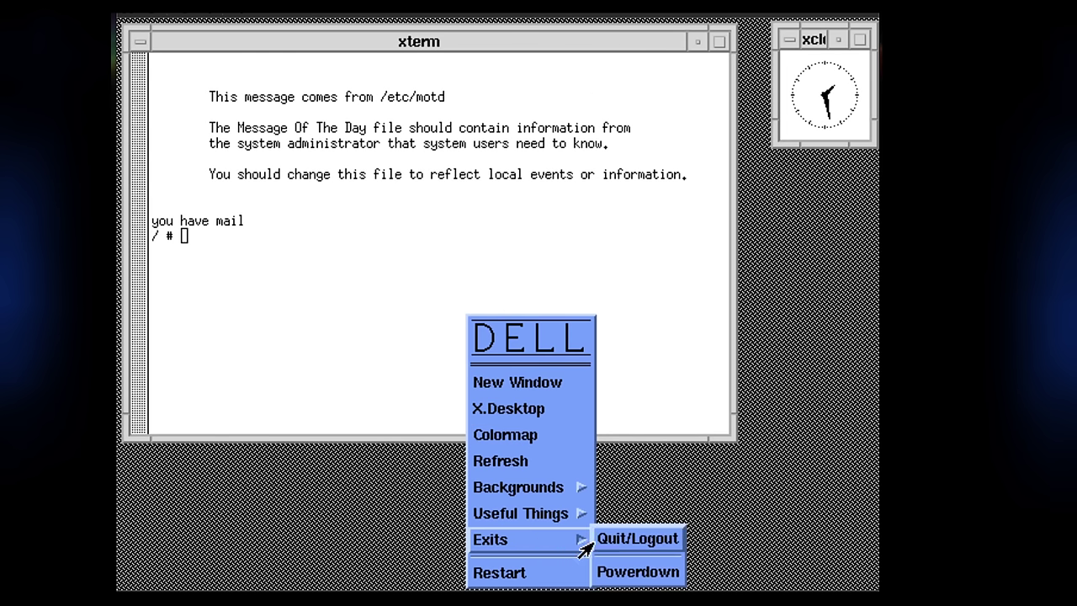
pyautogui.click(597, 543)
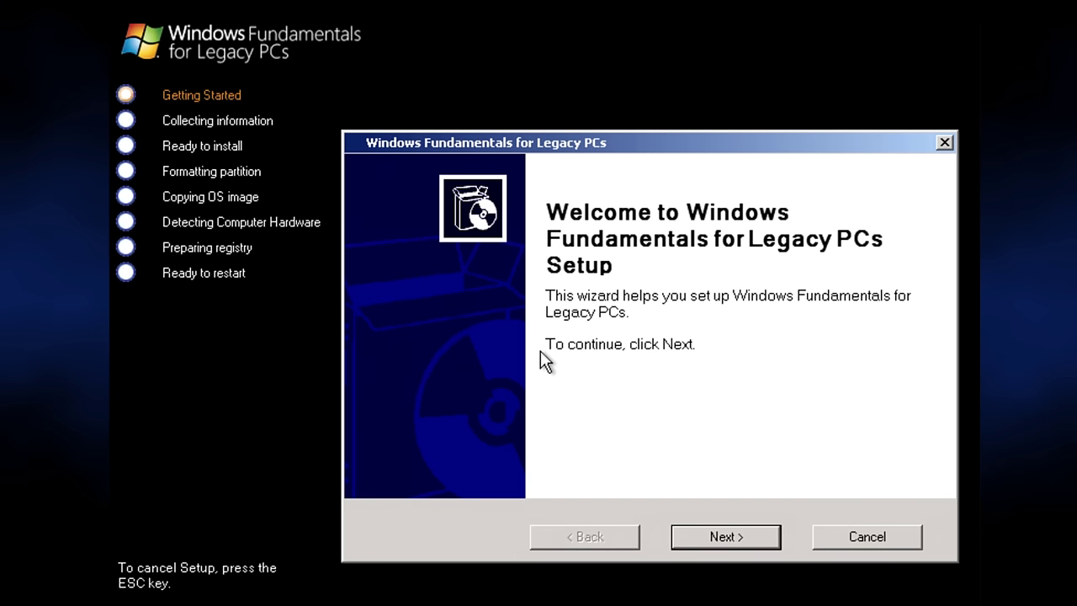
# Accept the license agreement and submit the product key.
pyautogui.press('Return')
pyautogui.click(527, 454)
pyautogui.click(773, 542)
pyautogui.click(753, 539)
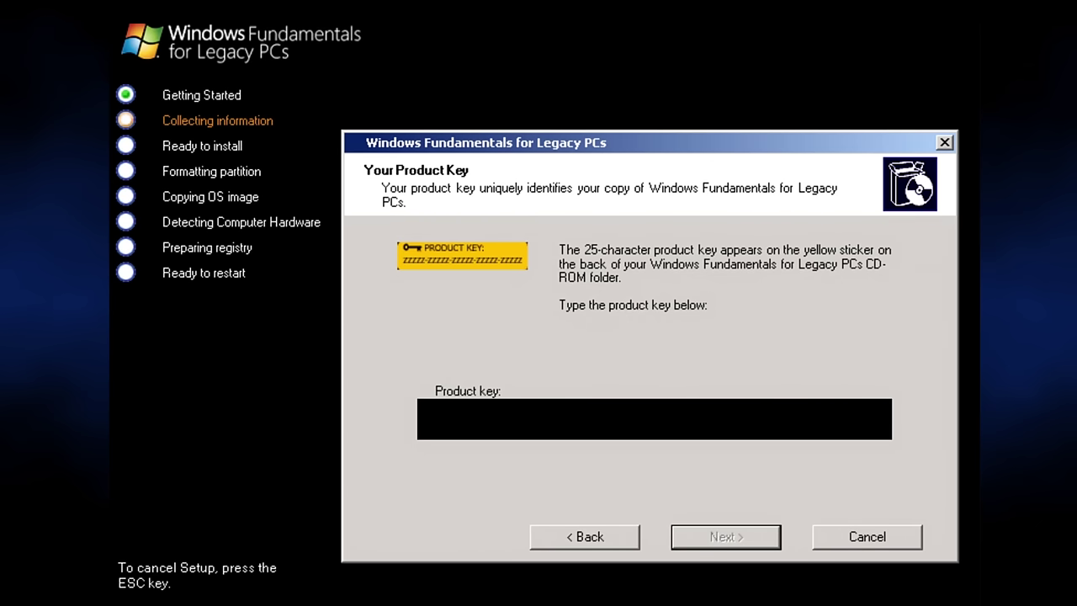
pyautogui.press('Return')
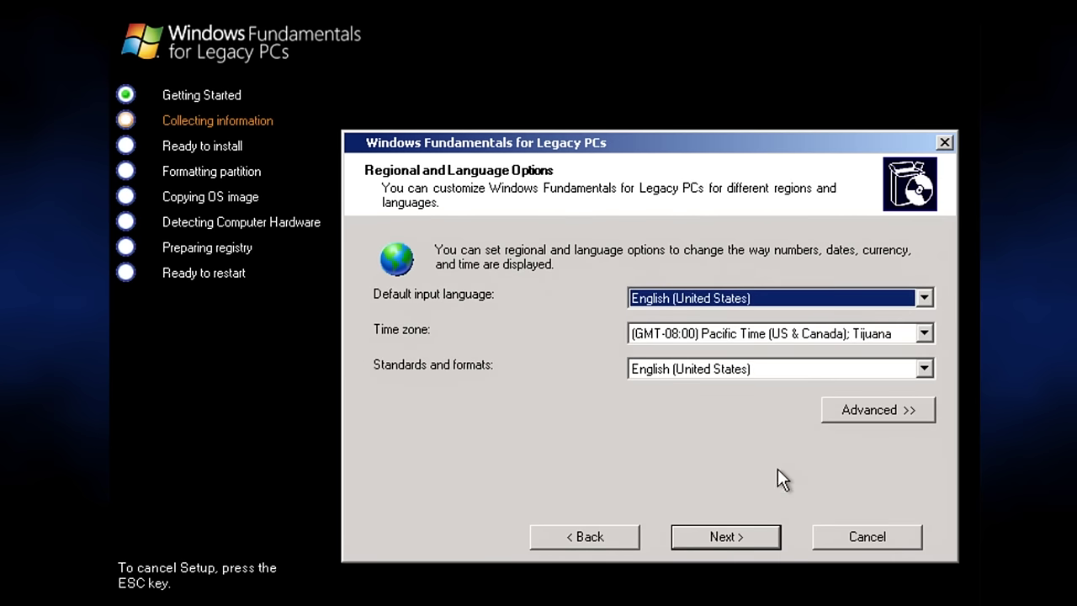
# Leave the time zone unchanged and choose the Full Configuration install.
pyautogui.click(714, 340)
pyautogui.scroll(3, 930, 353)
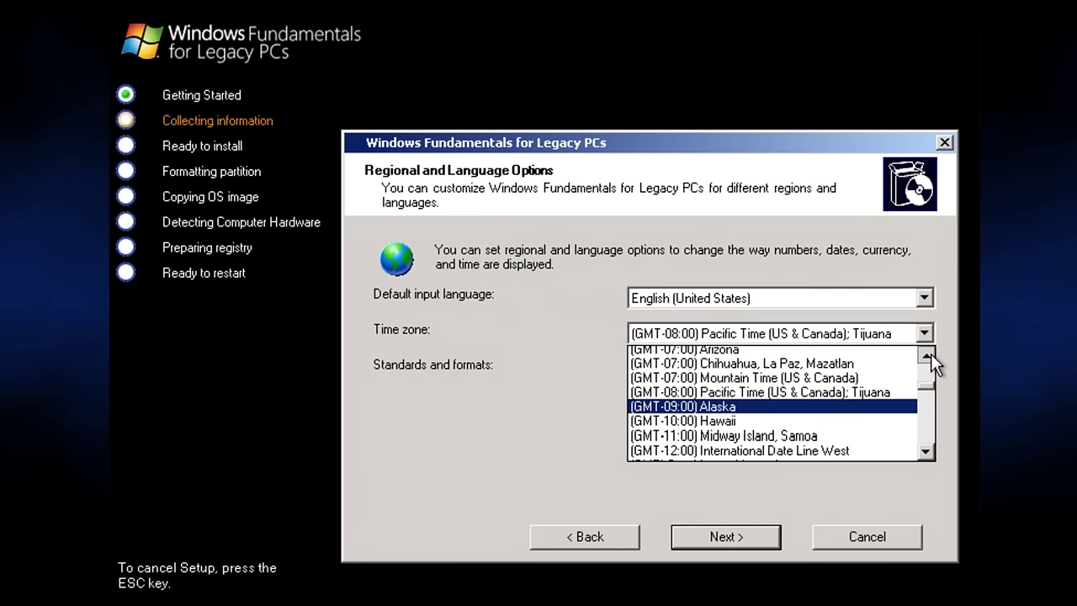
pyautogui.click(378, 361)
pyautogui.click(682, 531)
pyautogui.click(437, 352)
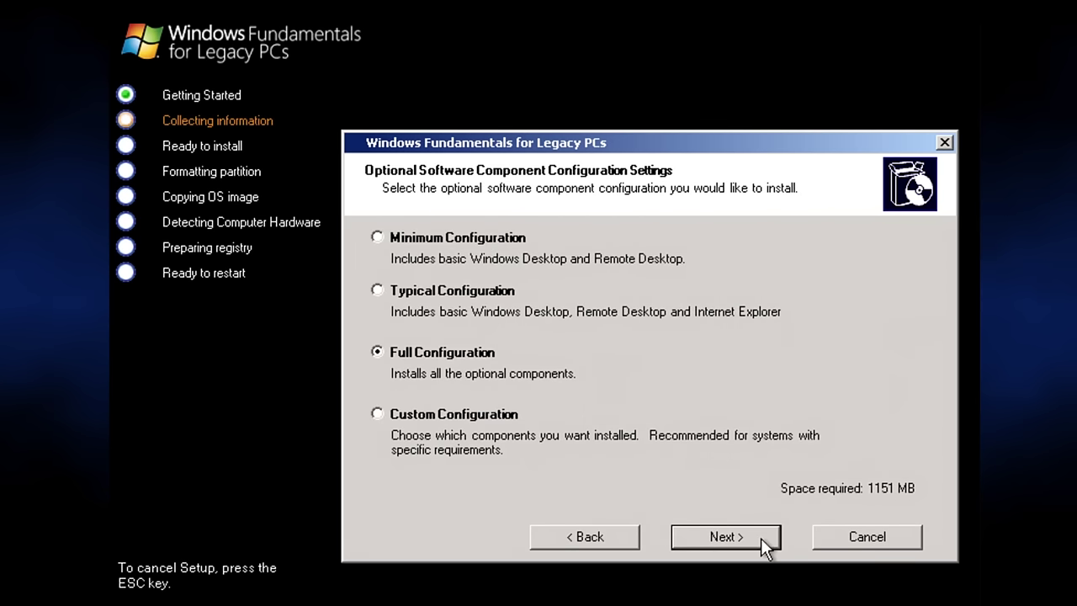
pyautogui.click(760, 537)
# Delete the existing 8 GB partition, recreate it at the default size and select it.
pyautogui.click(726, 265)
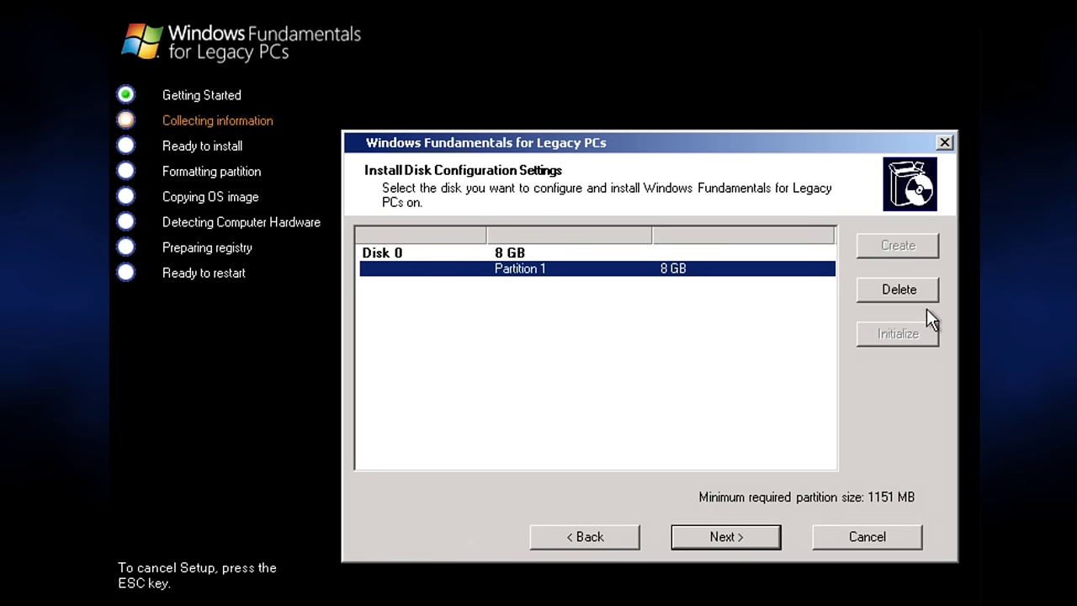
pyautogui.click(916, 294)
pyautogui.click(605, 380)
pyautogui.click(897, 245)
pyautogui.click(589, 439)
pyautogui.click(647, 261)
pyautogui.click(721, 530)
# Set the partition's volume label to WinFLP.
pyautogui.moveTo(733, 354); pyautogui.dragTo(639, 355)
pyautogui.write('WinFLP')
pyautogui.click(703, 531)
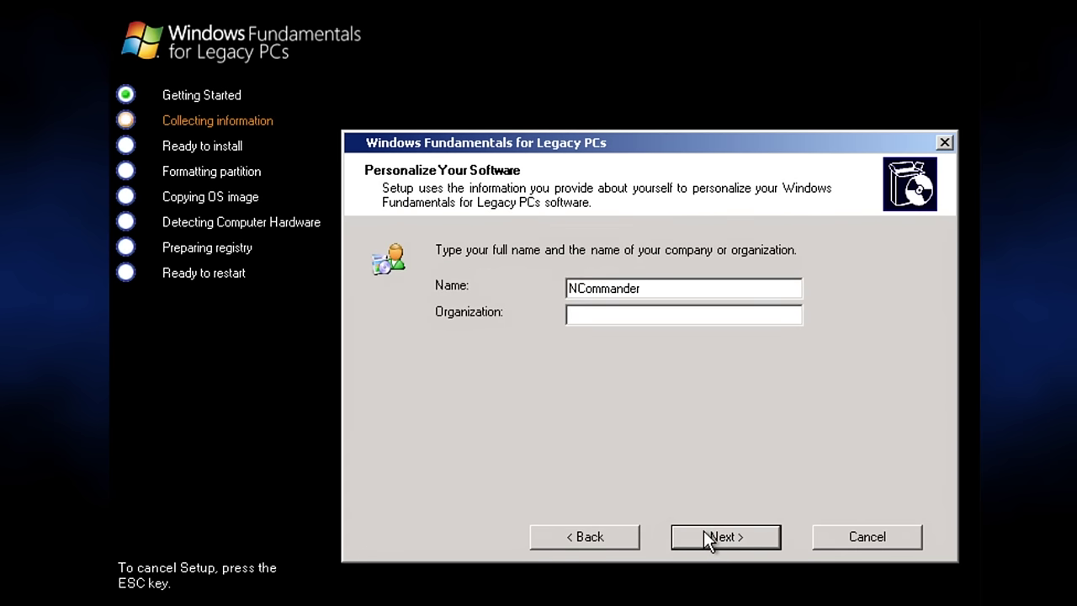
pyautogui.click(703, 532)
# Name the computer FLP and enter and confirm the administrator password.
pyautogui.write('FLP')
pyautogui.press('Tab')
pyautogui.write('*******')
pyautogui.press('BackSpace')
pyautogui.press('BackSpace')
pyautogui.press('BackSpace')
pyautogui.press('BackSpace')
pyautogui.press('BackSpace')
pyautogui.press('BackSpace')
pyautogui.write('**********')
pyautogui.press('Tab')
pyautogui.write('***********')
# Accept the default network and workgroup settings and begin installation.
pyautogui.click(703, 529)
pyautogui.click(703, 530)
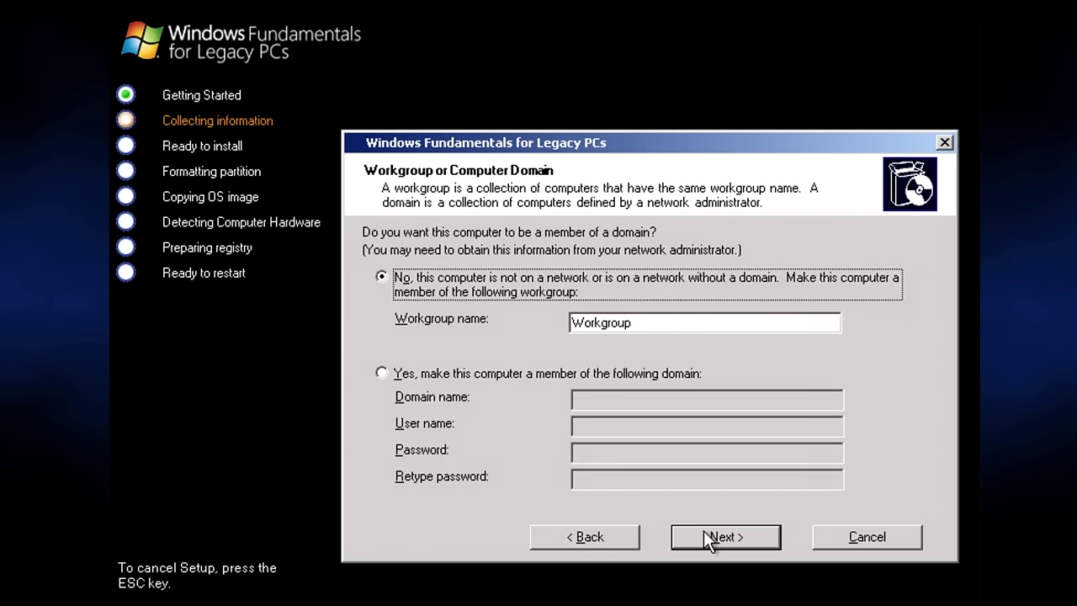
pyautogui.click(703, 530)
pyautogui.click(703, 530)
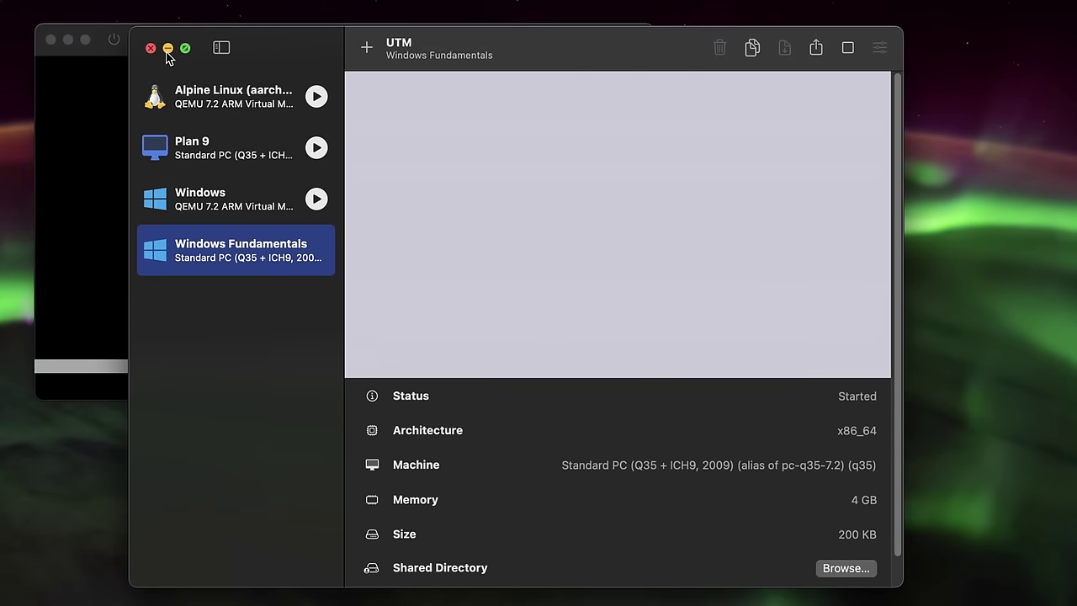
# Restart the virtual machine in UTM, confirm, and press Enter at the Setup Launcher.
pyautogui.click(167, 53)
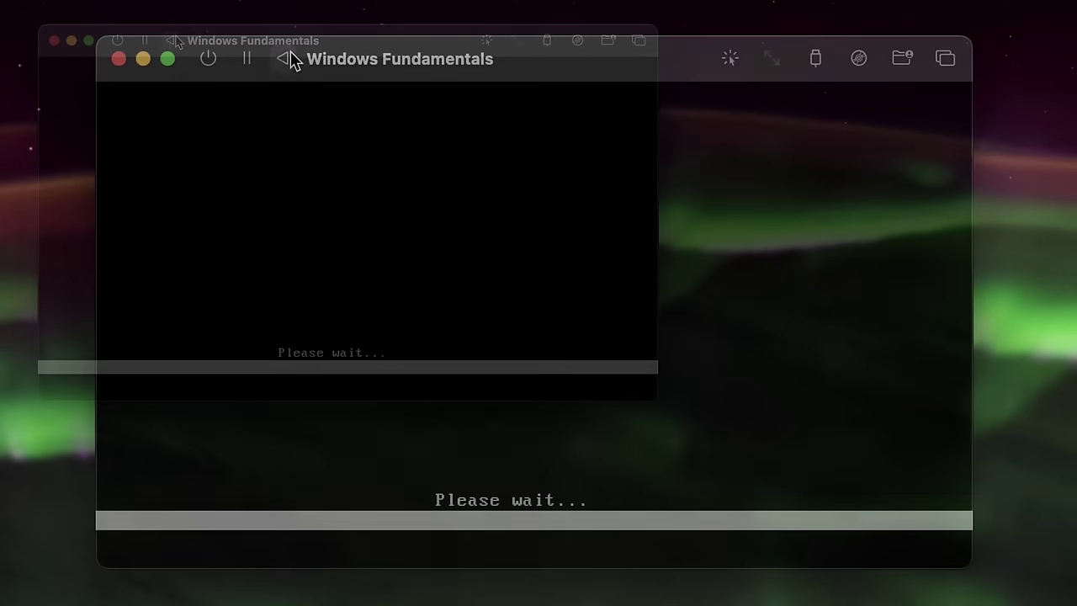
pyautogui.click(283, 58)
pyautogui.click(625, 402)
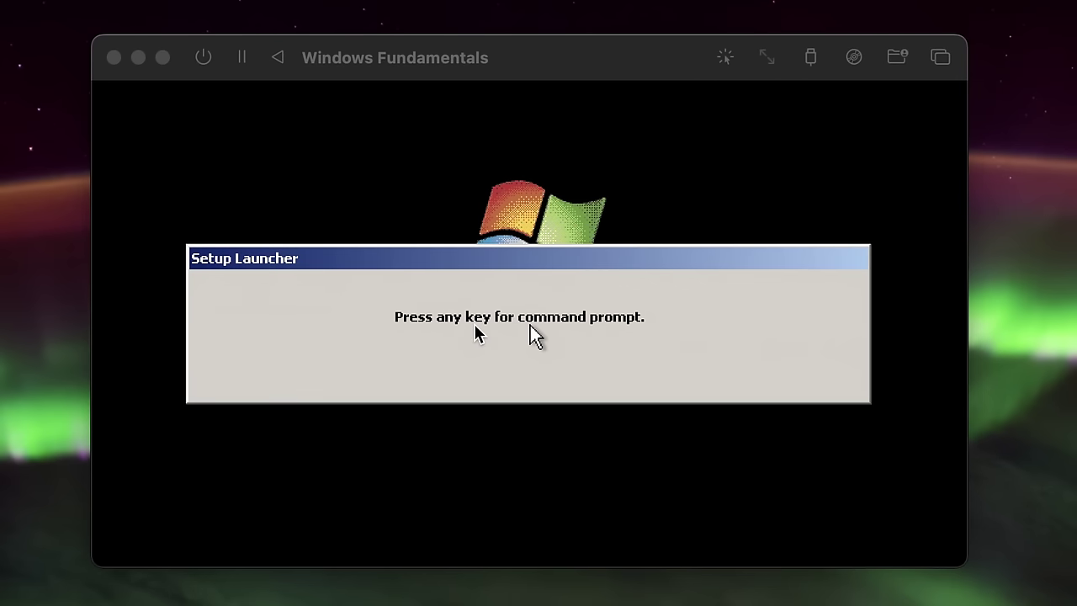
pyautogui.click(474, 326)
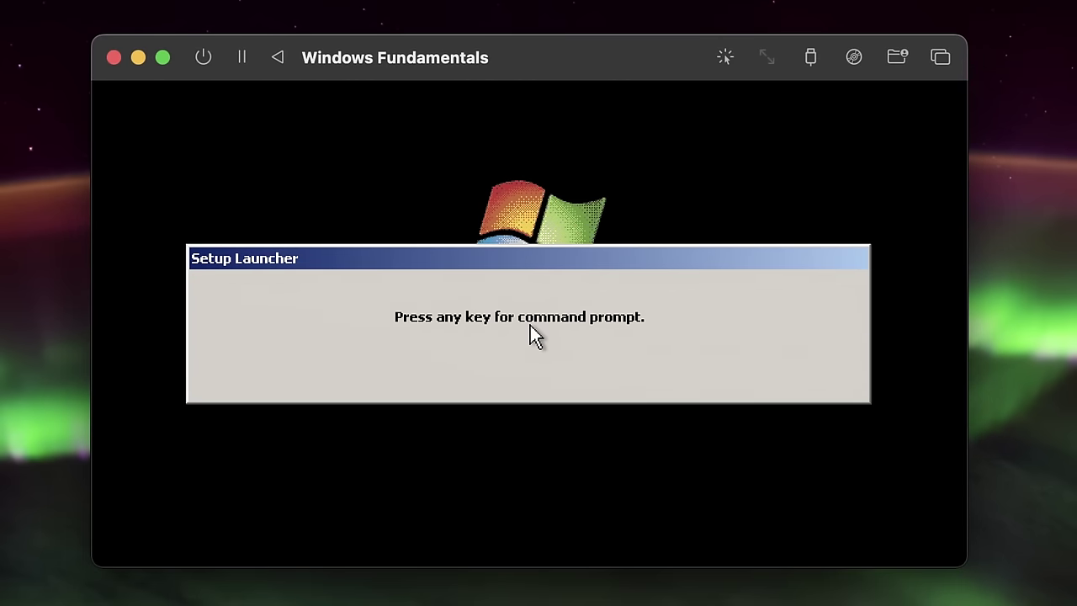
pyautogui.press('Return')
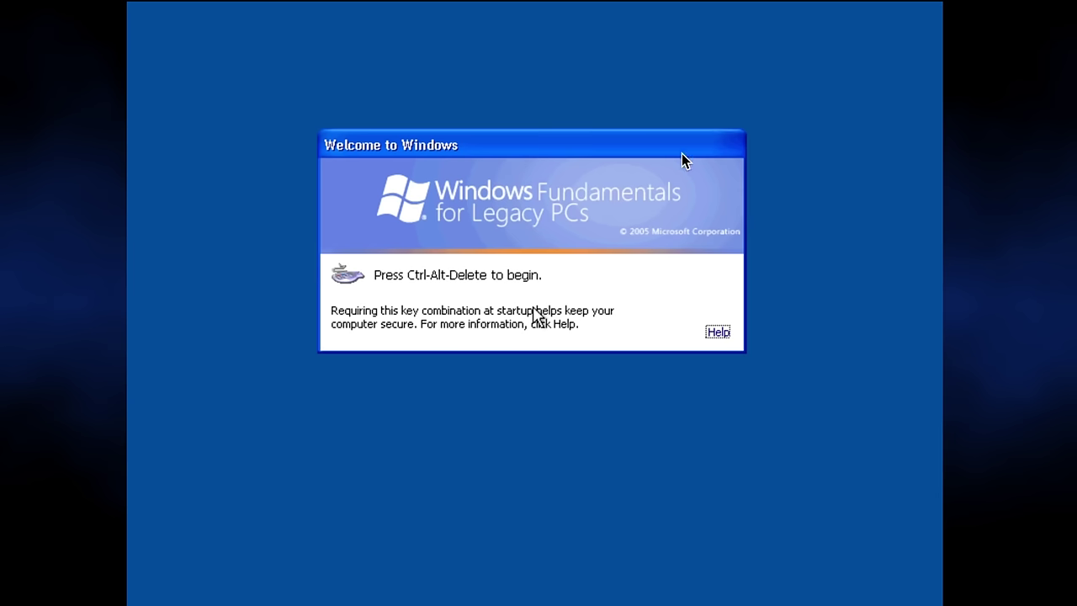
# Log on as Administrator with the account password.
pyautogui.hotkey('ctrl', 'alt', 'Delete')
pyautogui.write('Administrator')
pyautogui.press('Tab')
pyautogui.write('************')
pyautogui.press('Return')
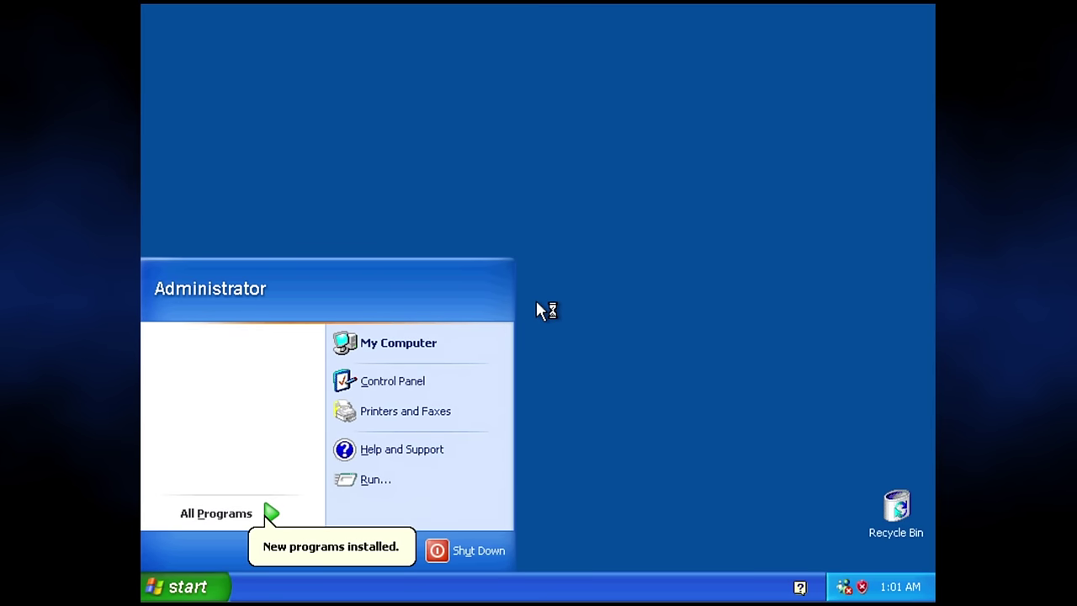
# Reopen the Start menu and bring up the context menu for My Computer.
pyautogui.click(544, 474)
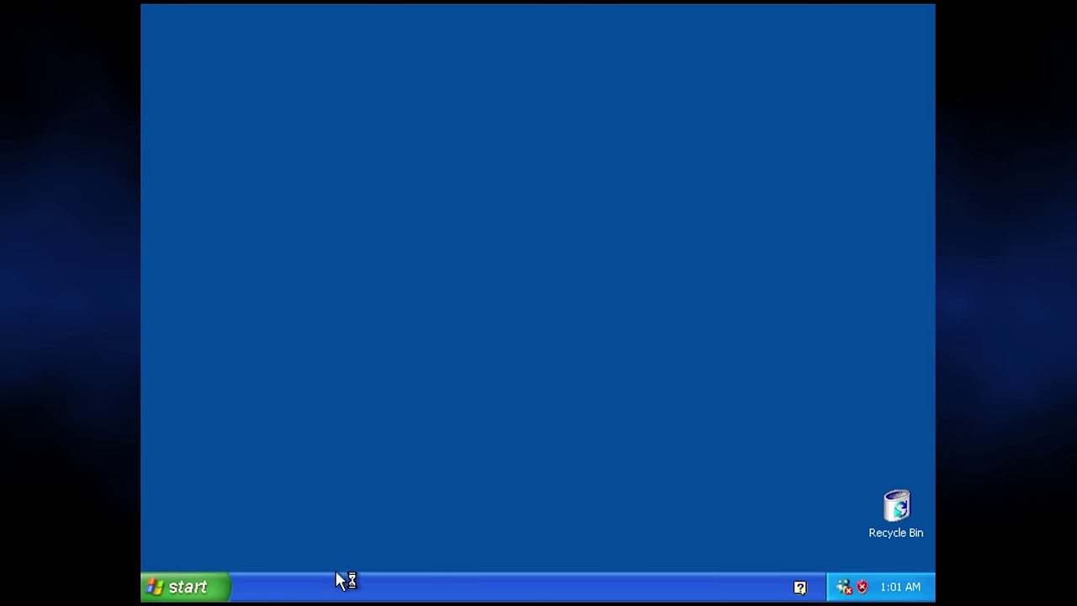
pyautogui.click(196, 582)
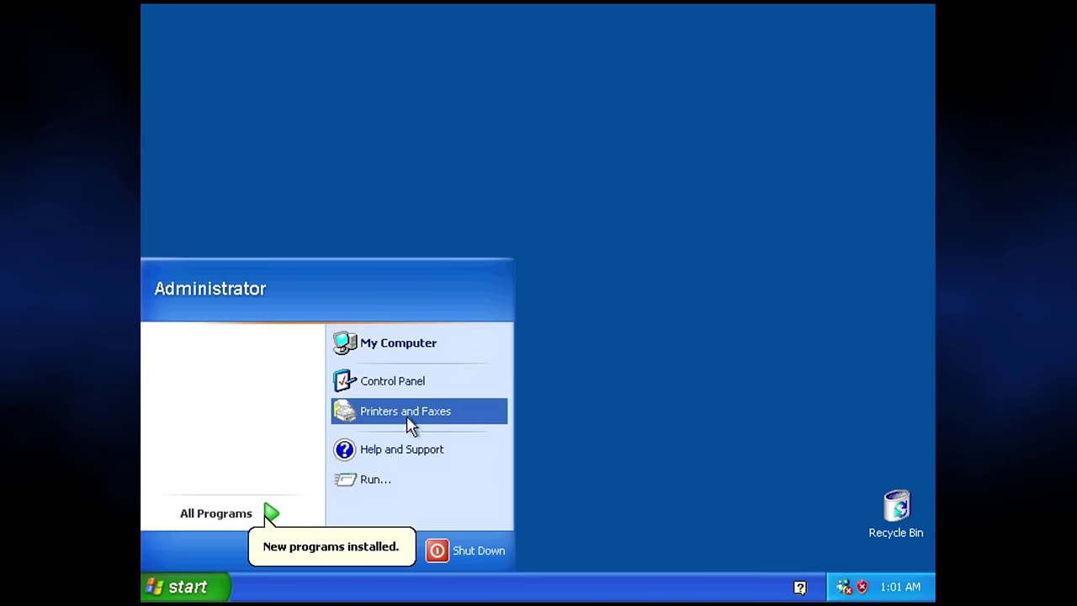
pyautogui.rightClick(459, 356)
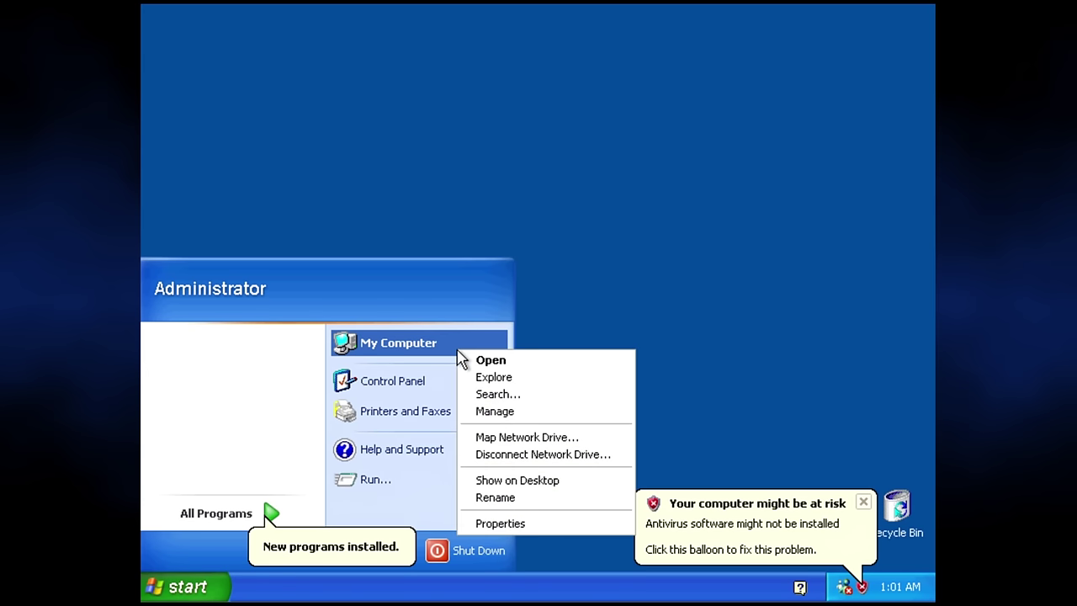
# Check My Computer's System Properties, then open Control Panel from a freshly reopened Start menu.
pyautogui.click(524, 523)
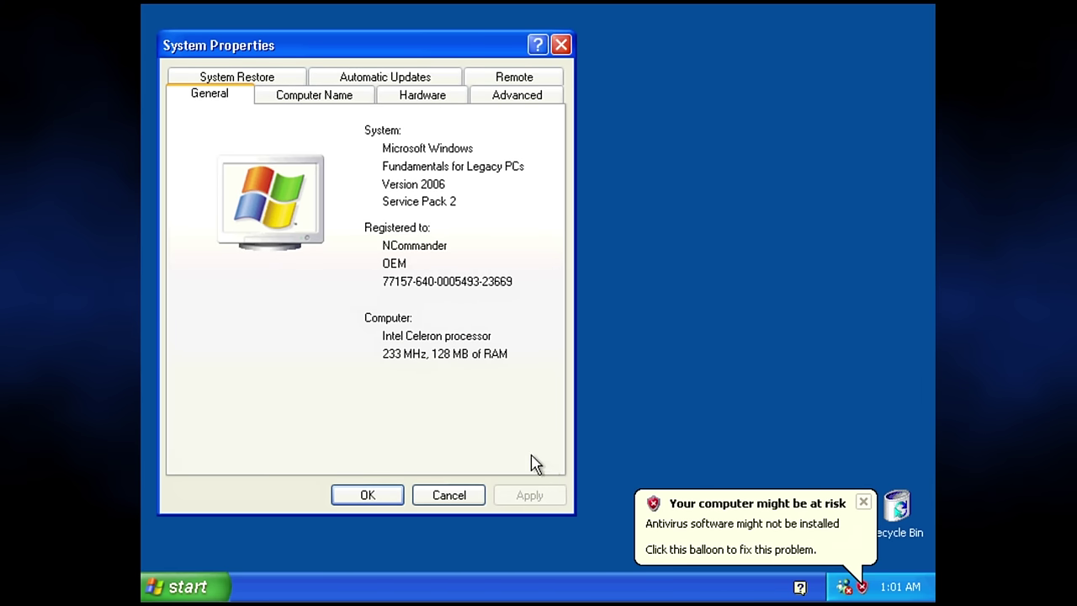
pyautogui.click(380, 494)
pyautogui.click(185, 596)
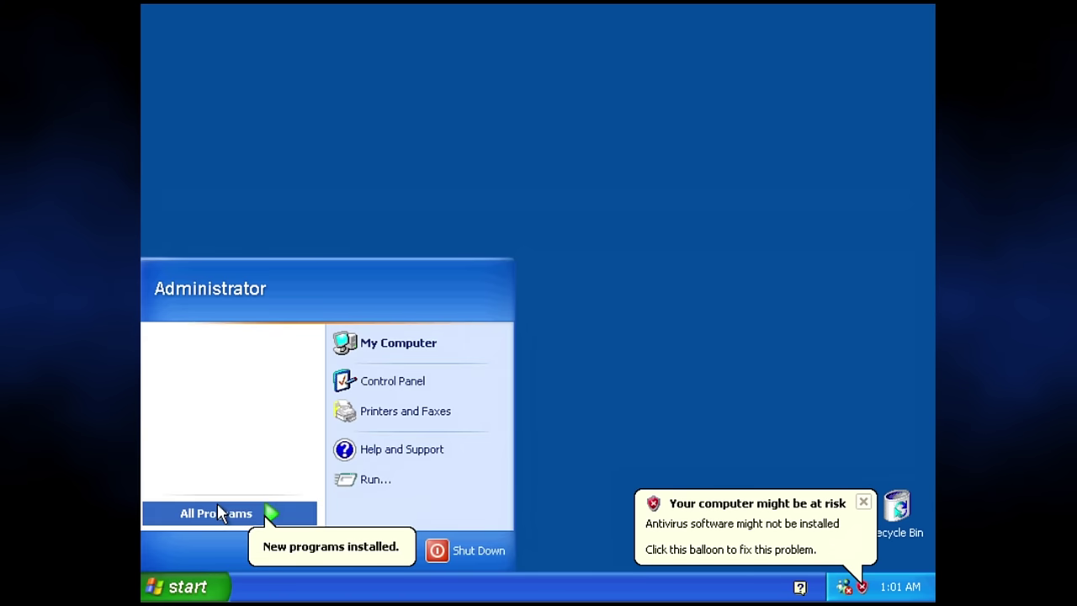
pyautogui.moveTo(217, 502)
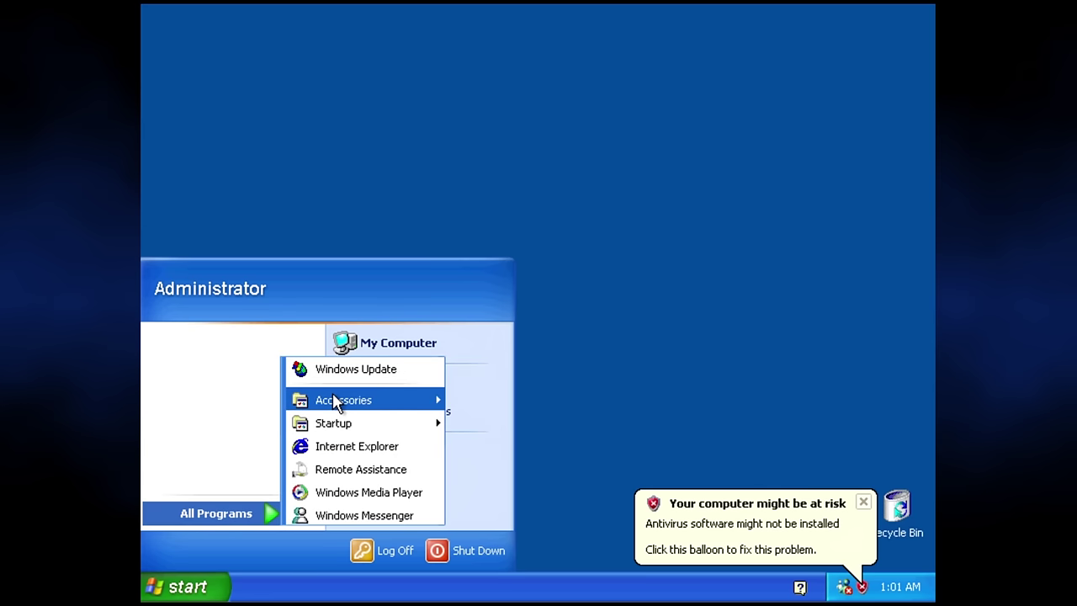
pyautogui.moveTo(335, 405)
pyautogui.moveTo(485, 429)
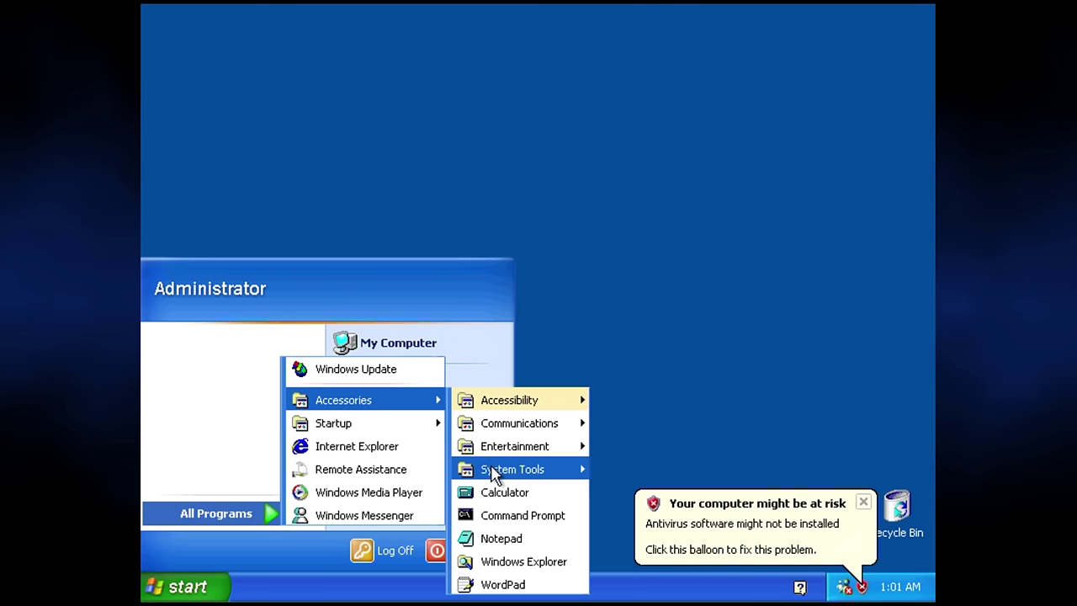
pyautogui.moveTo(493, 475)
pyautogui.moveTo(313, 429)
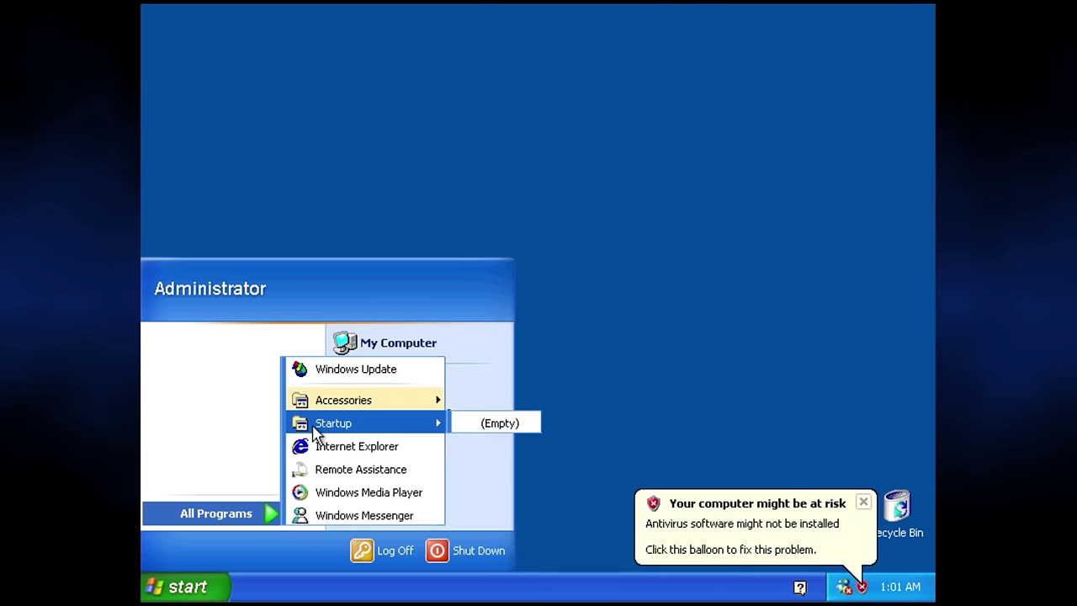
pyautogui.click(199, 585)
pyautogui.click(199, 585)
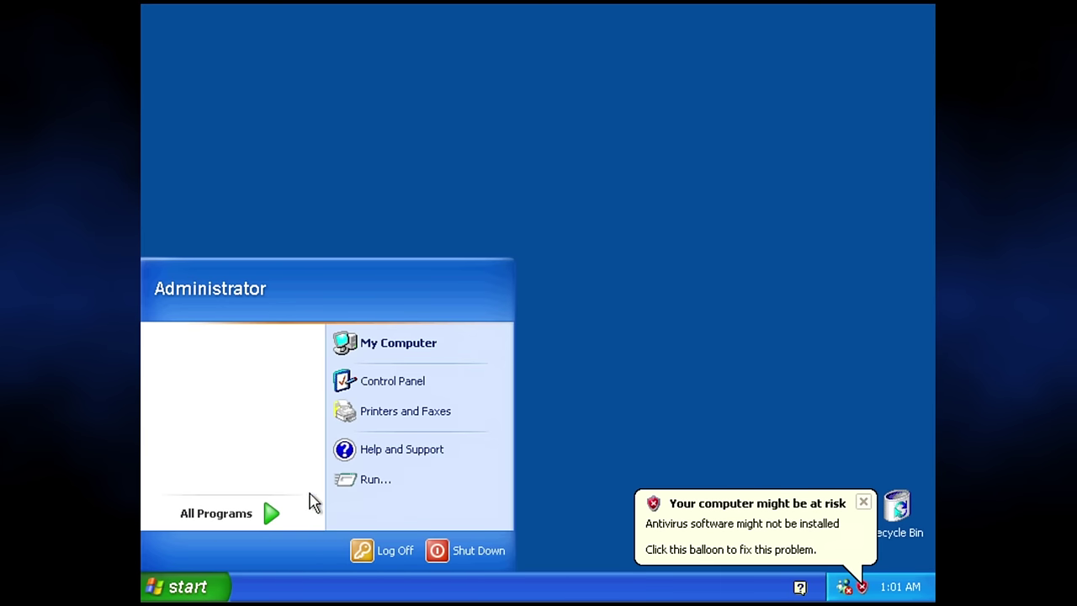
pyautogui.click(388, 392)
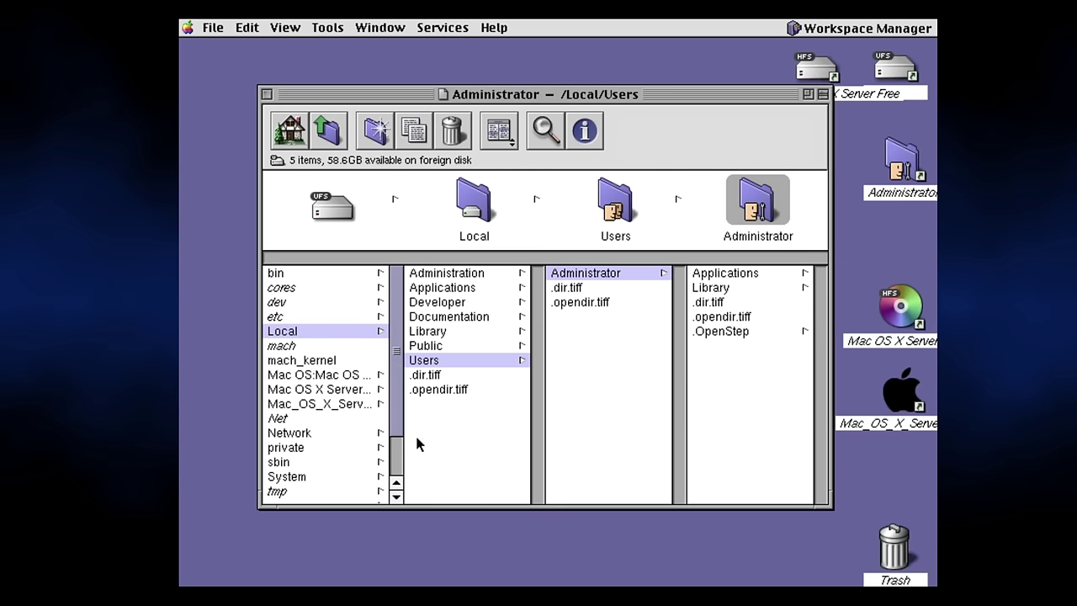
# Launch OmniWeb from Local > Applications > Internet, dismiss its info panel, and show the tcsh window.
pyautogui.click(461, 288)
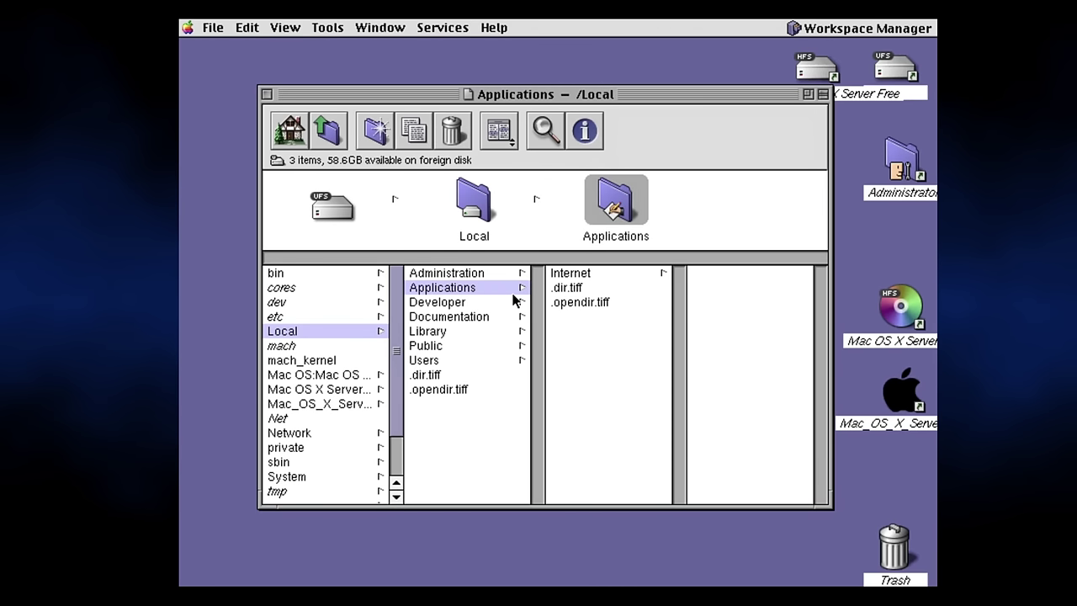
pyautogui.click(572, 276)
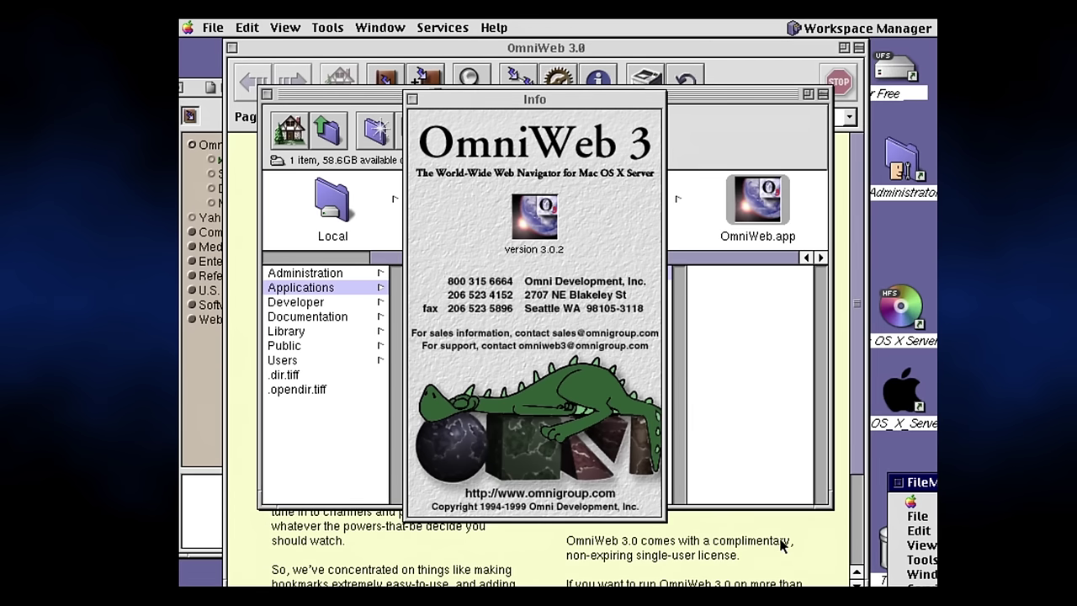
pyautogui.click(412, 100)
pyautogui.click(484, 47)
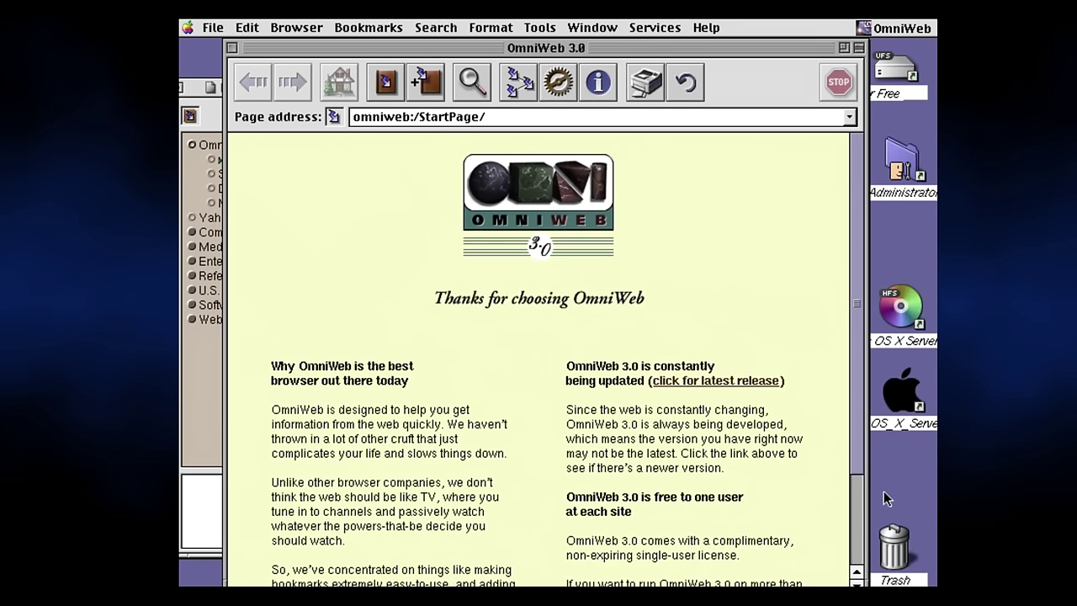
pyautogui.click(858, 503)
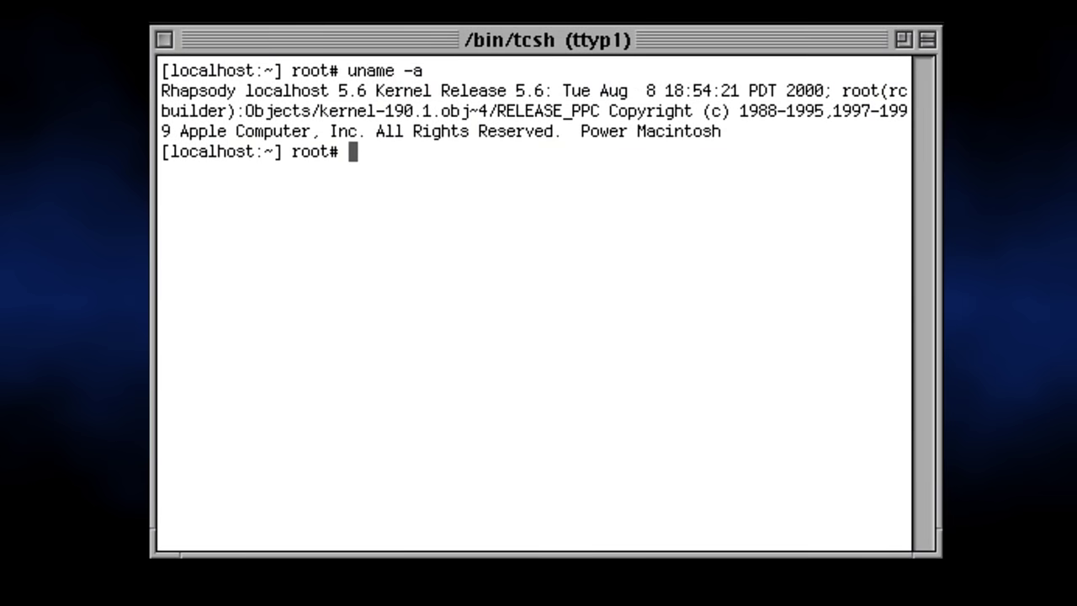
# Run hostinfo in the root tcsh shell to show kernel and processor details.
pyautogui.write('hostinfo')
pyautogui.press('Return')
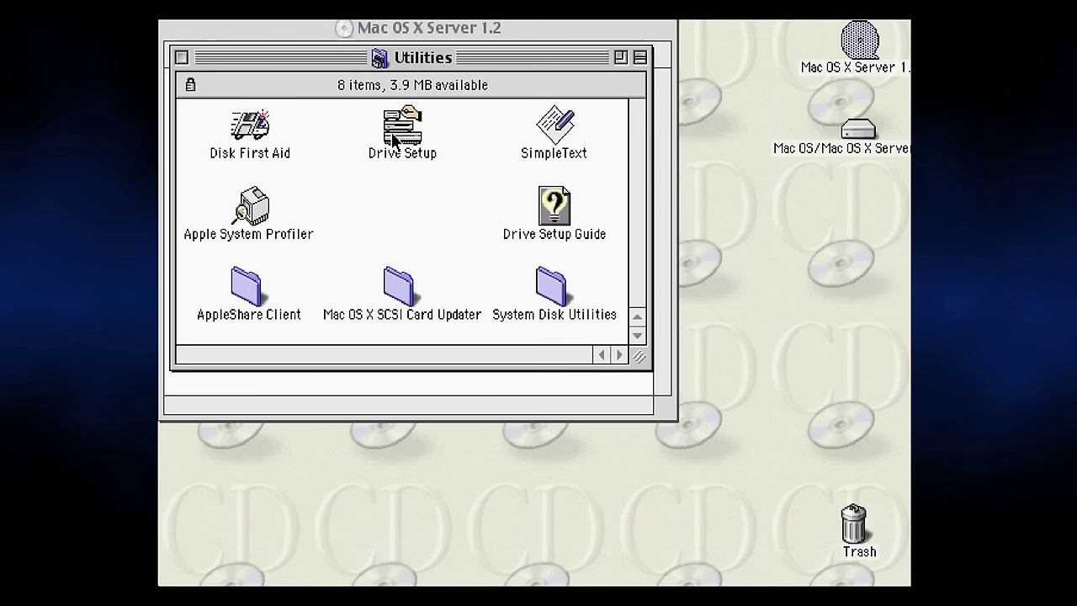
# Initialize the ATA drive in Drive Setup as a single Mac OS Server UFS volume.
pyautogui.doubleClick(387, 134)
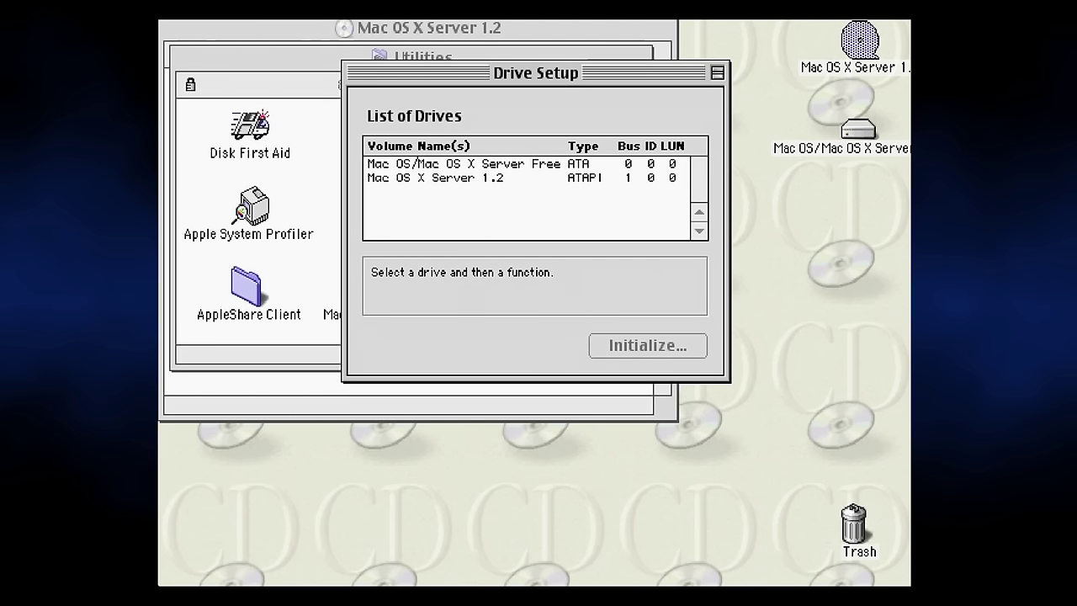
pyautogui.click(578, 165)
pyautogui.click(620, 346)
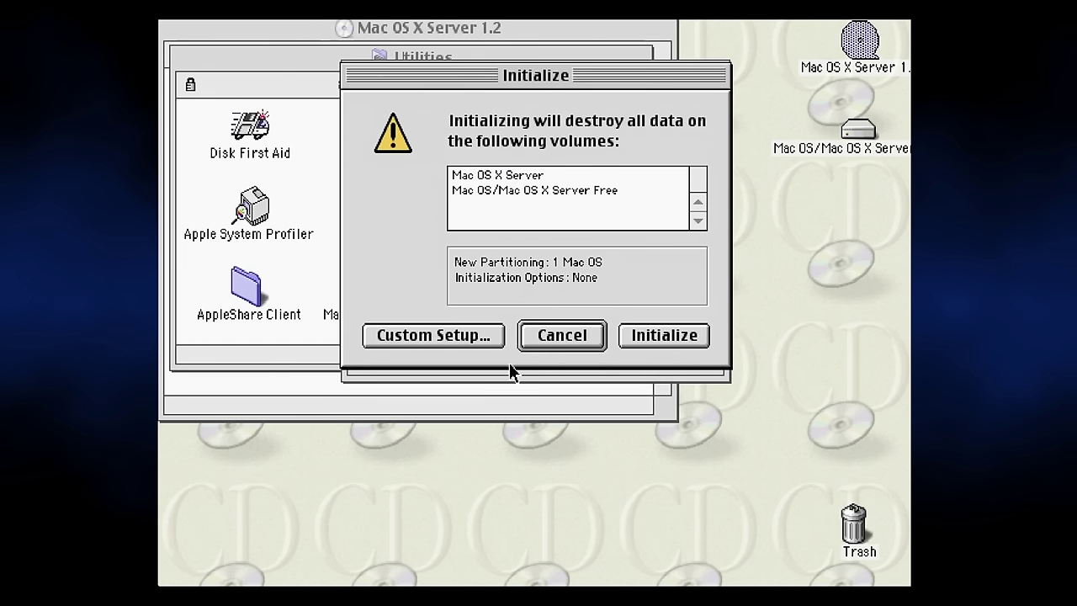
pyautogui.click(412, 337)
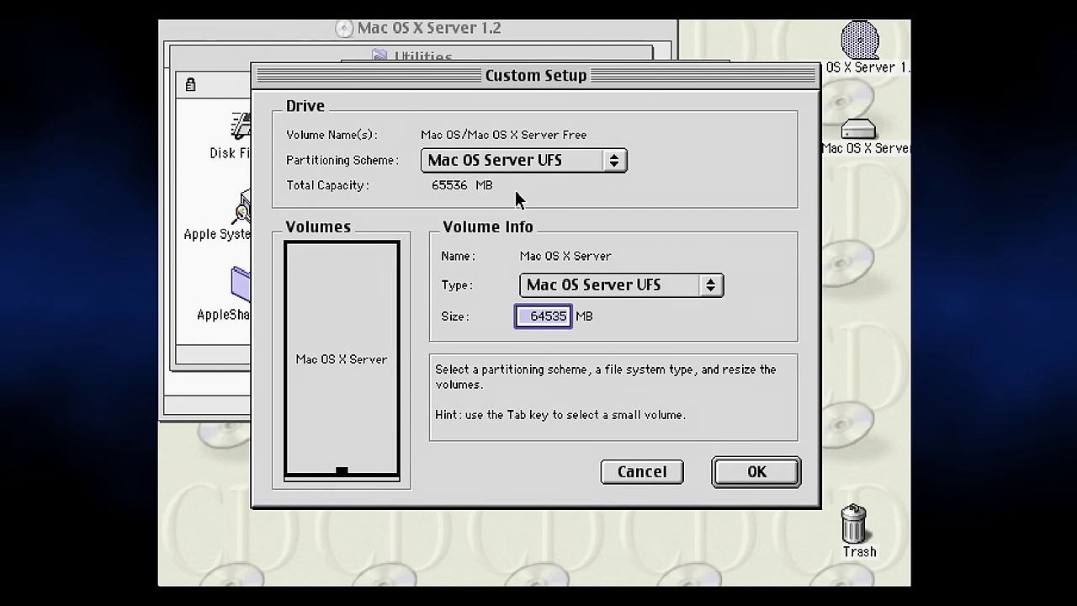
pyautogui.click(543, 159)
pyautogui.click(547, 159)
pyautogui.click(751, 475)
pyautogui.click(641, 335)
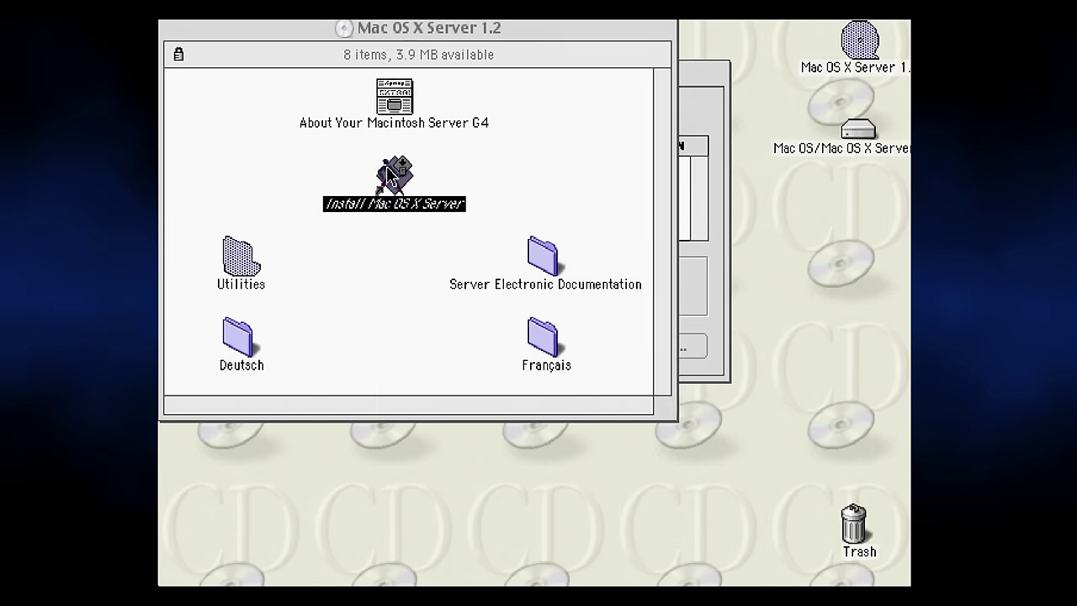
# Launch the Mac OS X Server installer in English and continue to the next step.
pyautogui.doubleClick(388, 176)
pyautogui.click(581, 233)
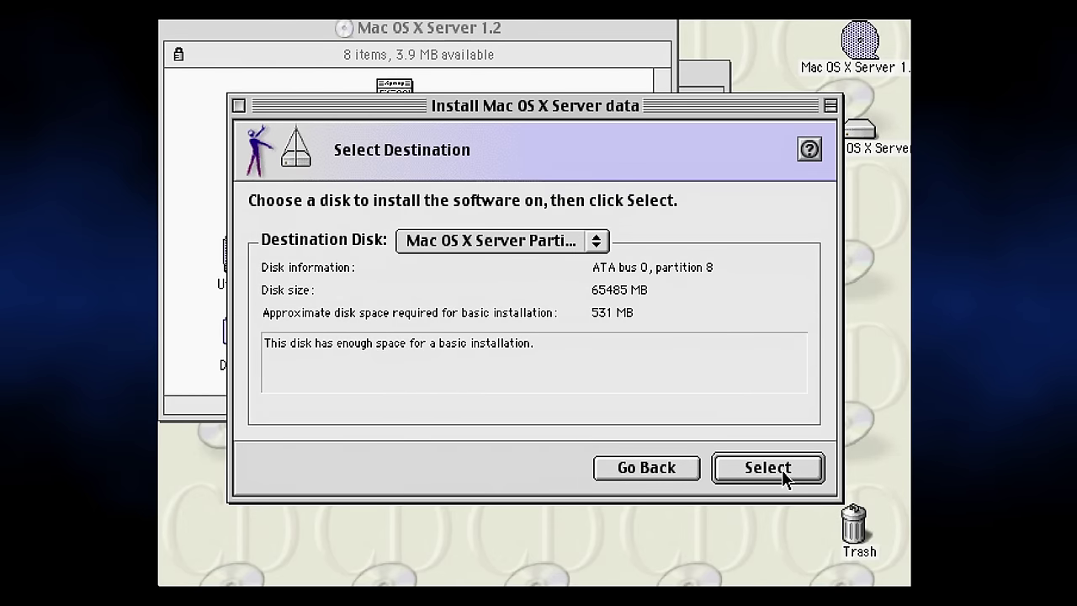
pyautogui.click(767, 468)
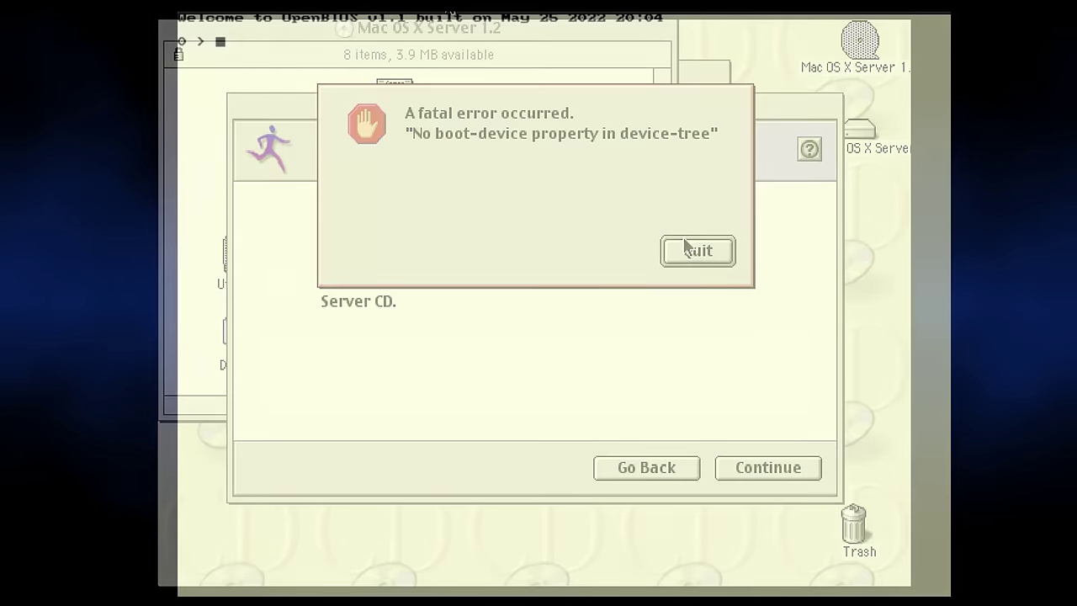
# Boot the installer CD from the OpenBIOS prompt with boot cd:9,\\:tbxi.
pyautogui.write('boot cd:9')
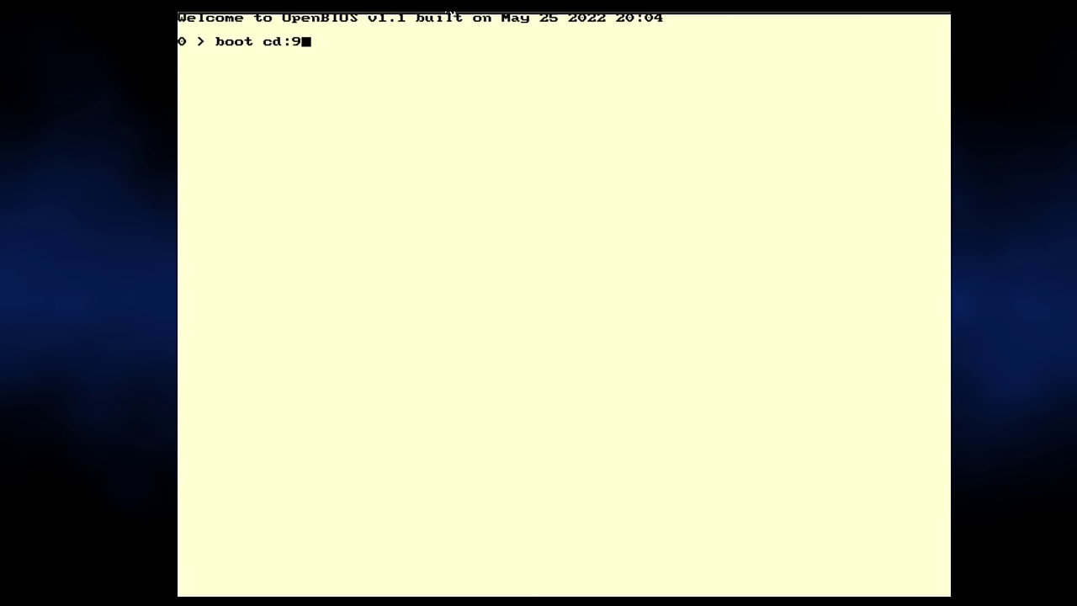
pyautogui.write(',\\\\:tbxi')
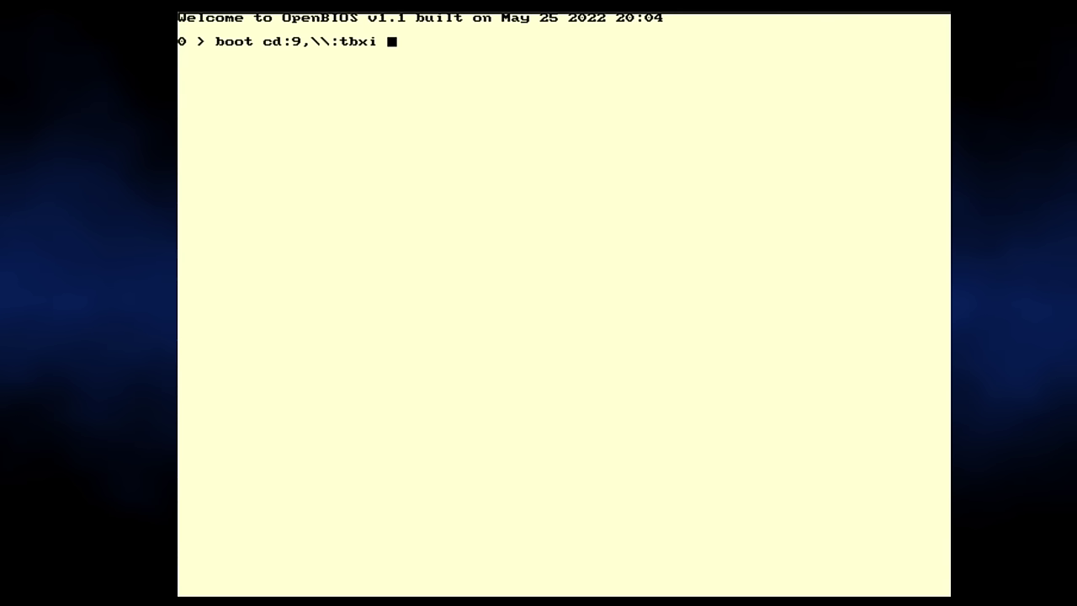
pyautogui.press('Return')
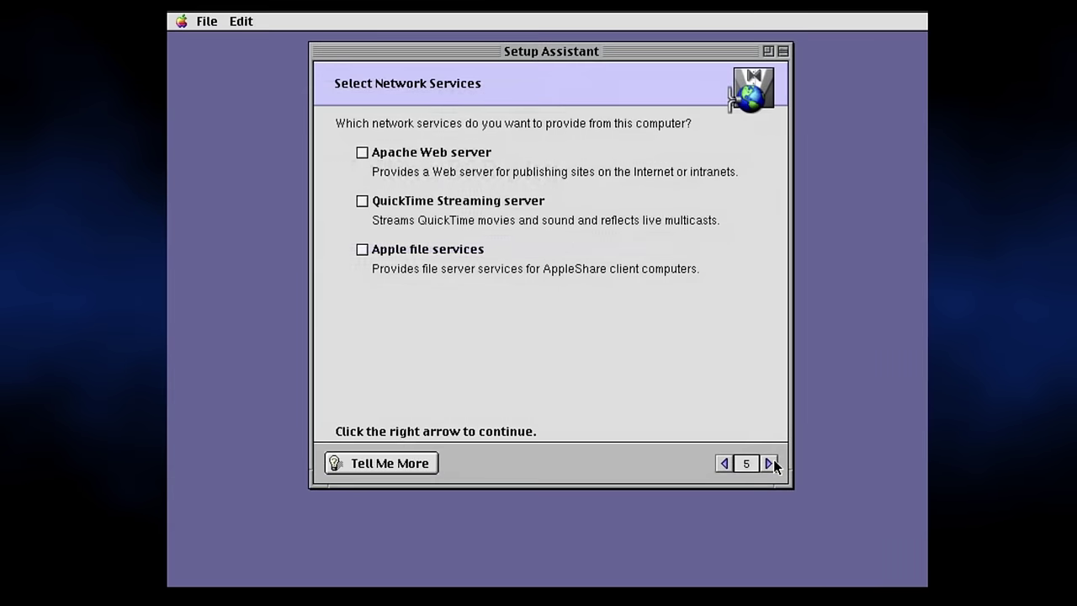
# Step through Setup Assistant to the settings review, continuing without an administrator password.
pyautogui.click(772, 459)
pyautogui.click(773, 459)
pyautogui.click(773, 459)
pyautogui.click(725, 462)
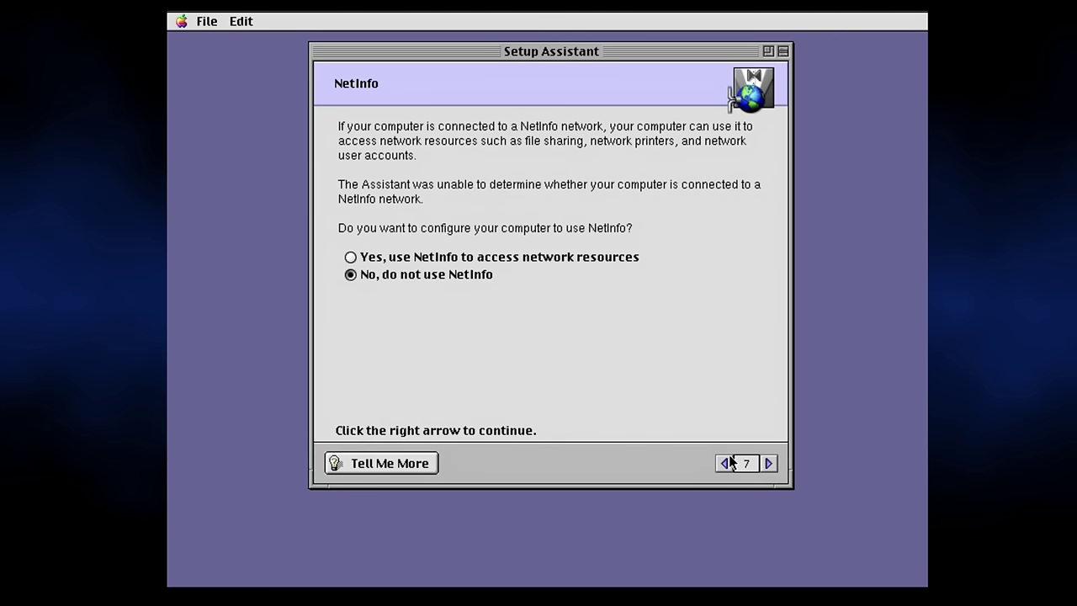
pyautogui.click(727, 461)
pyautogui.click(727, 461)
pyautogui.click(727, 462)
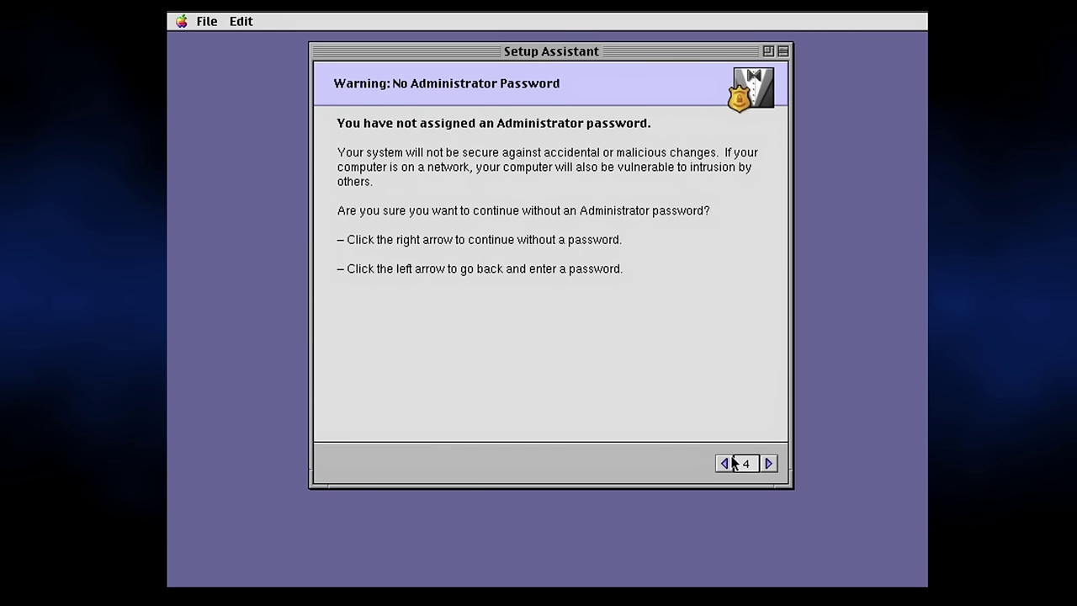
pyautogui.click(767, 463)
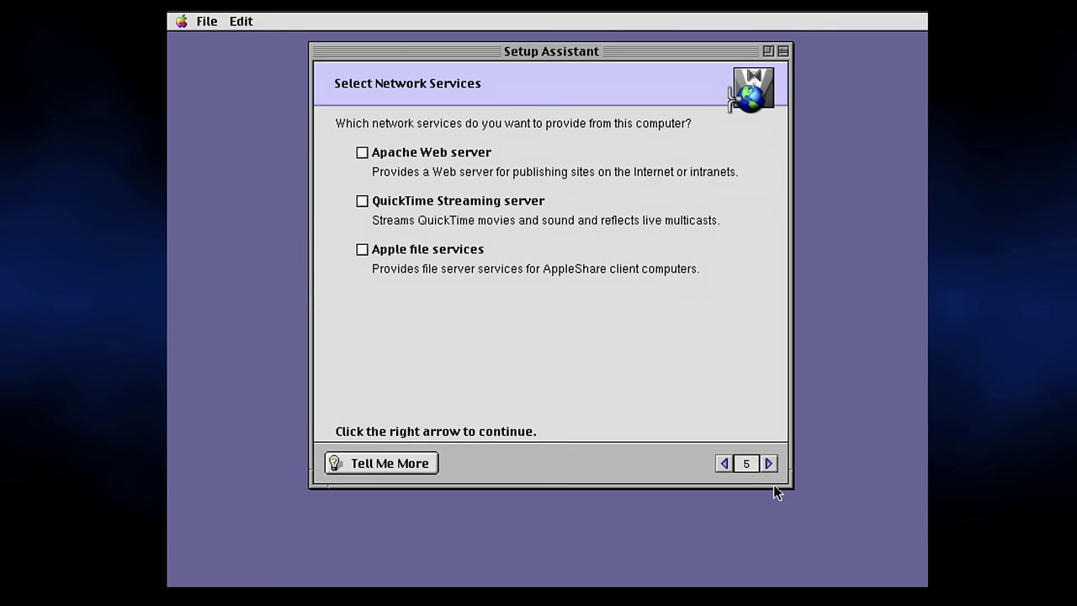
pyautogui.click(768, 463)
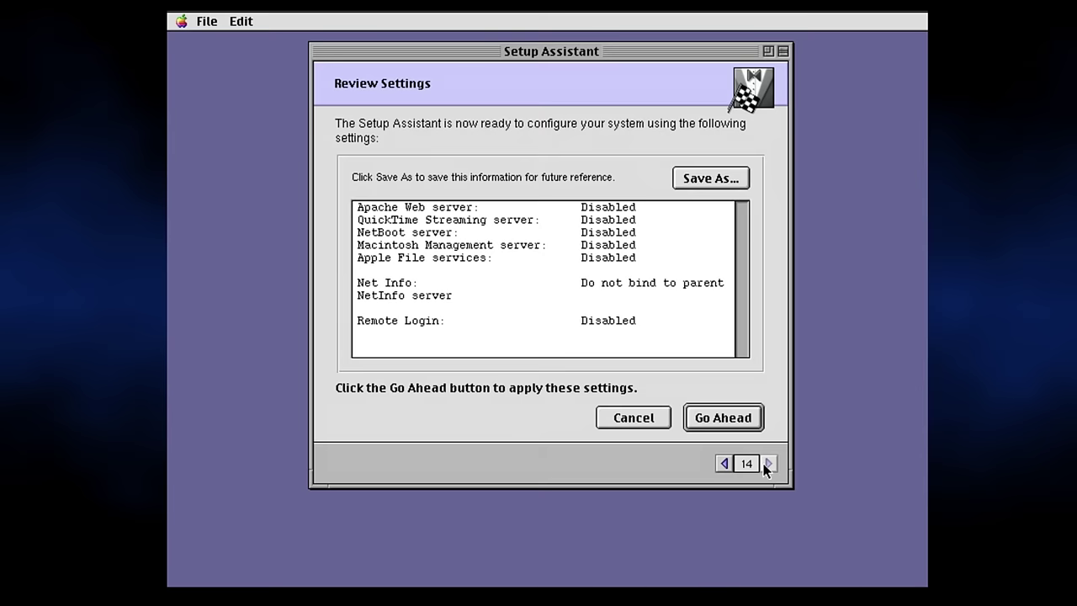
# Apply the reviewed settings, restart, and log in at the login panel.
pyautogui.click(740, 417)
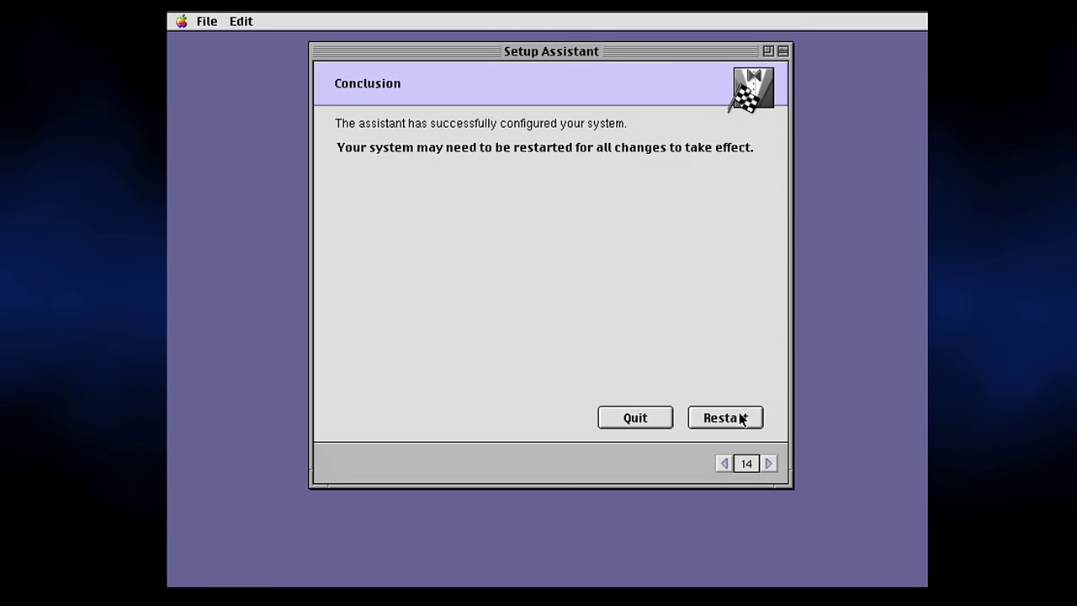
pyautogui.click(742, 418)
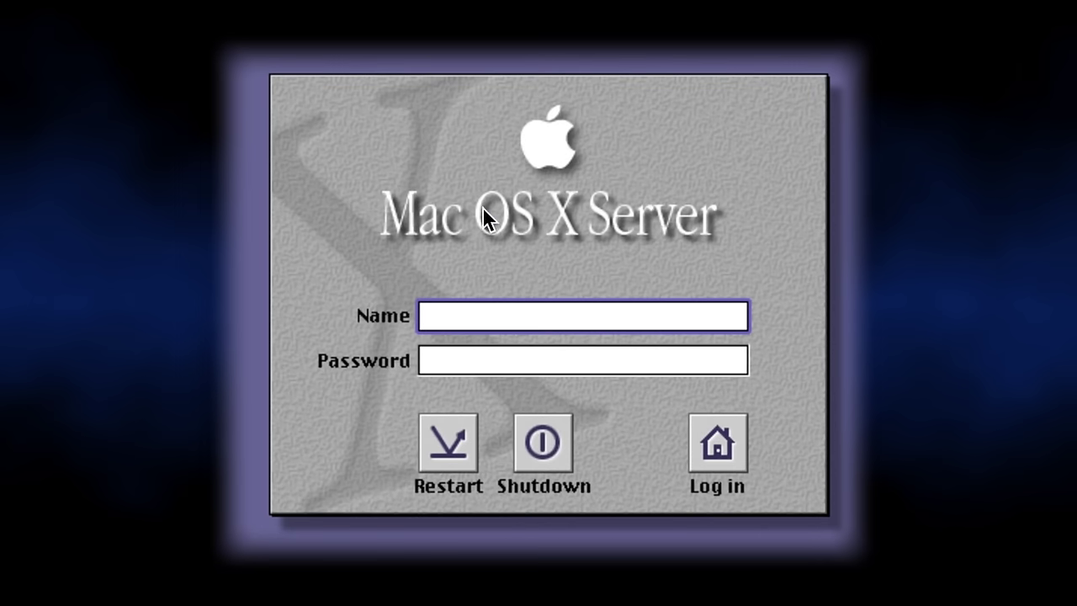
pyautogui.write('r')
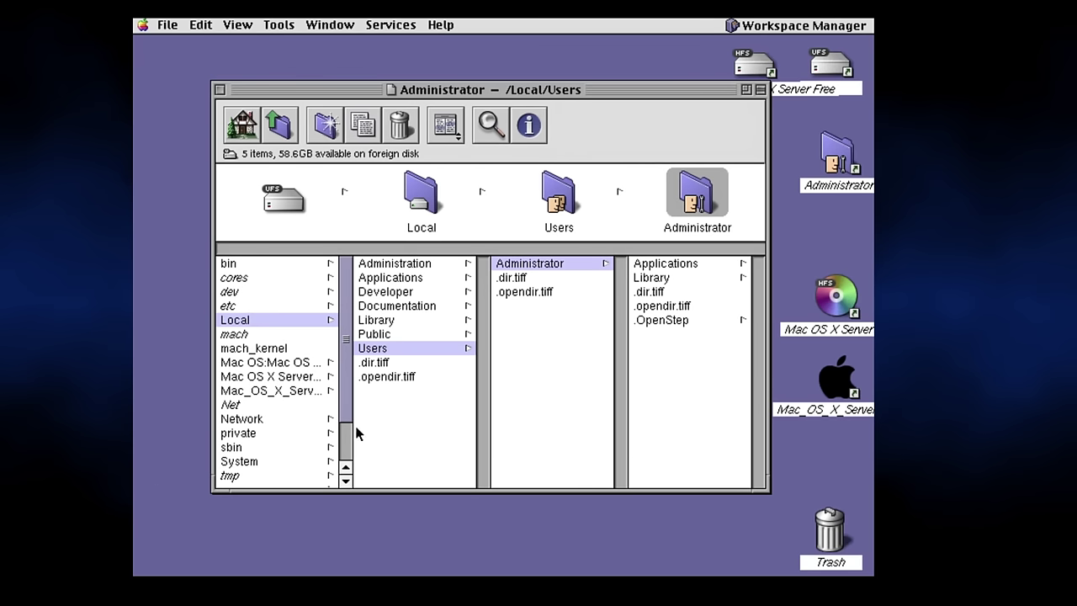
# Browse Local's Administration, Developer and Library folders, then select OmniWeb.app in Applications > Internet.
pyautogui.click(411, 277)
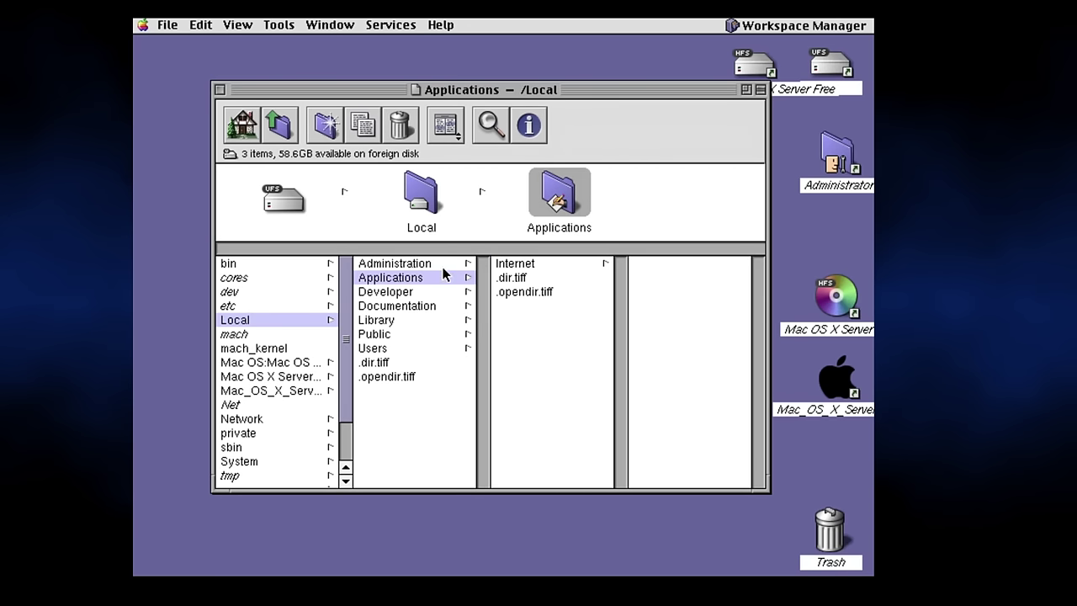
pyautogui.click(441, 266)
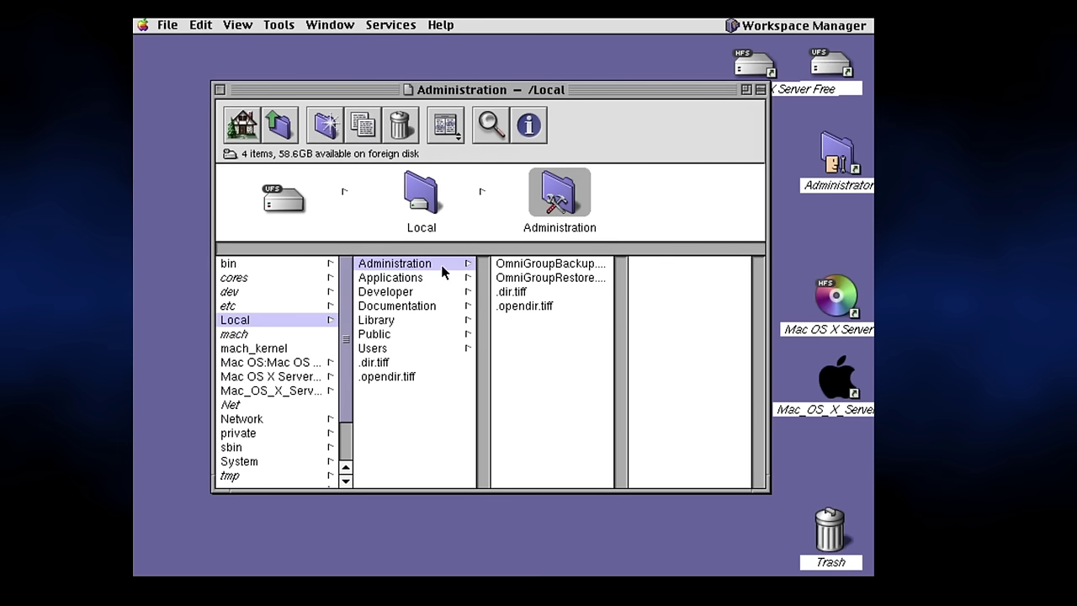
pyautogui.click(430, 292)
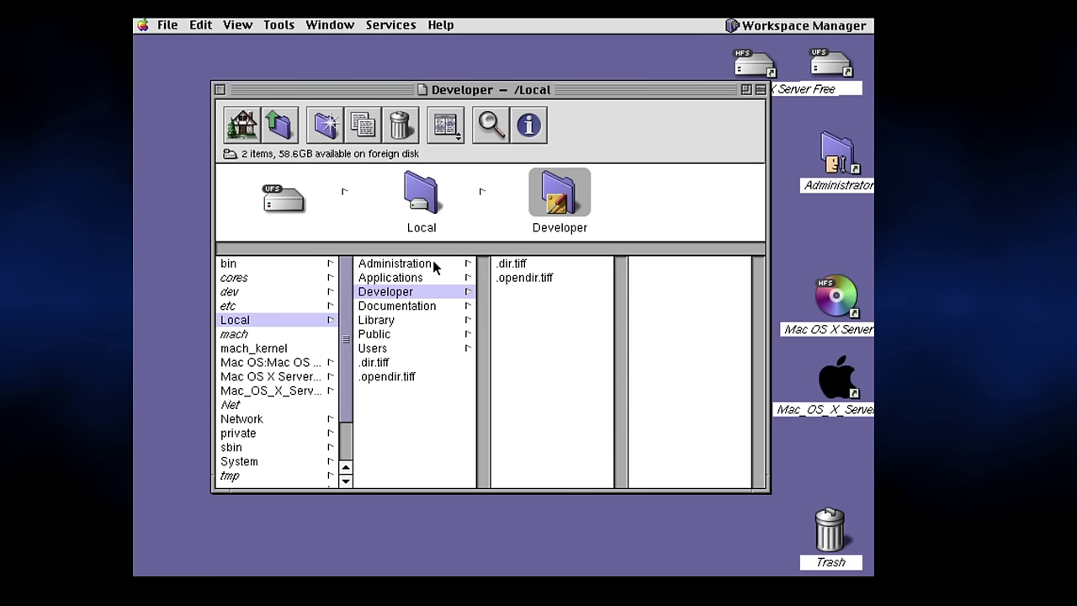
pyautogui.click(406, 321)
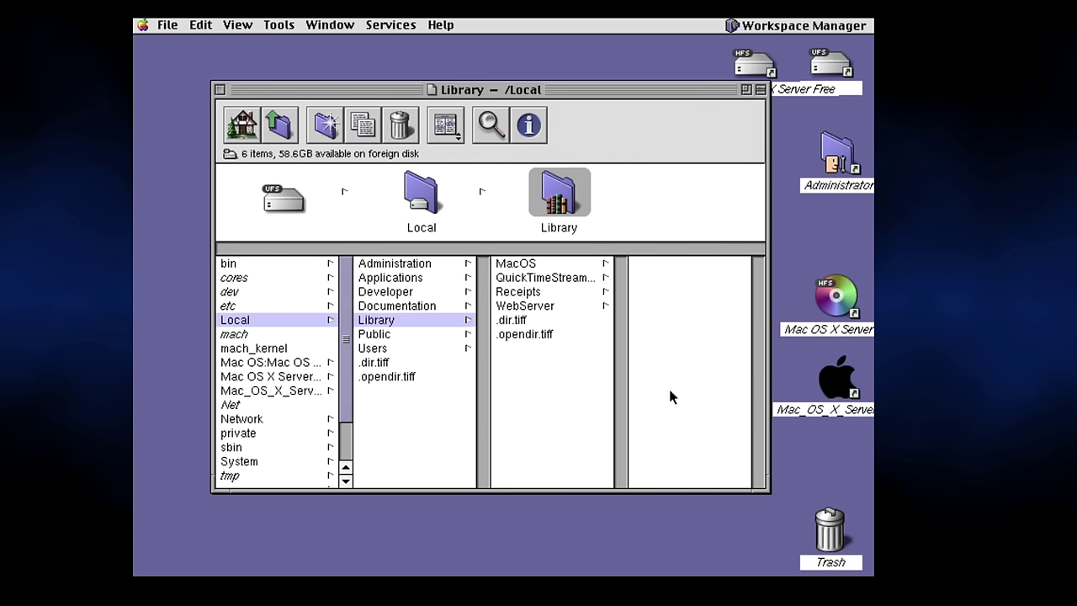
pyautogui.click(440, 263)
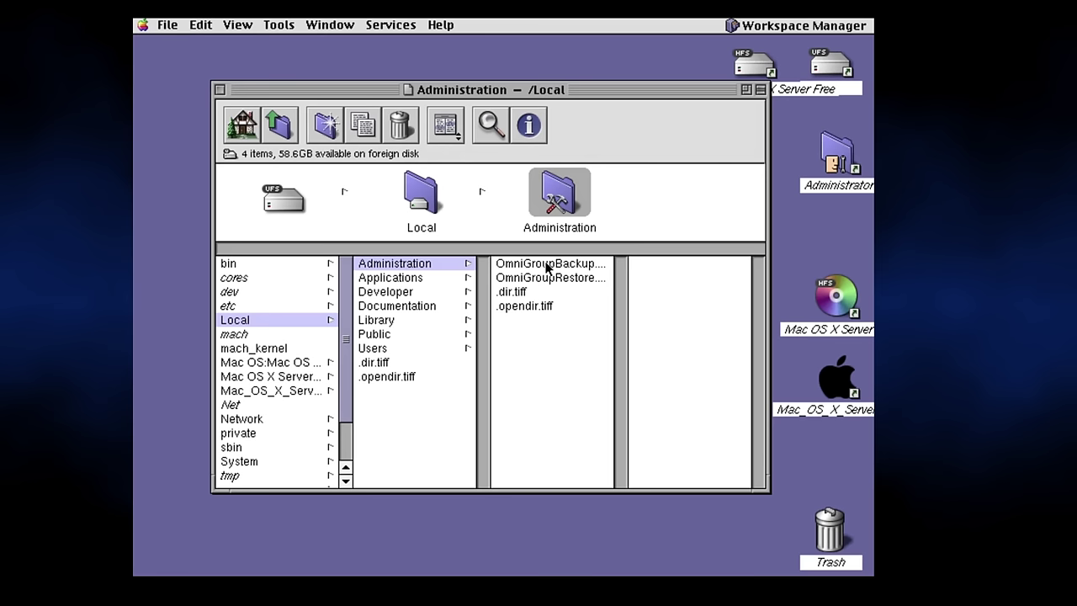
pyautogui.click(387, 279)
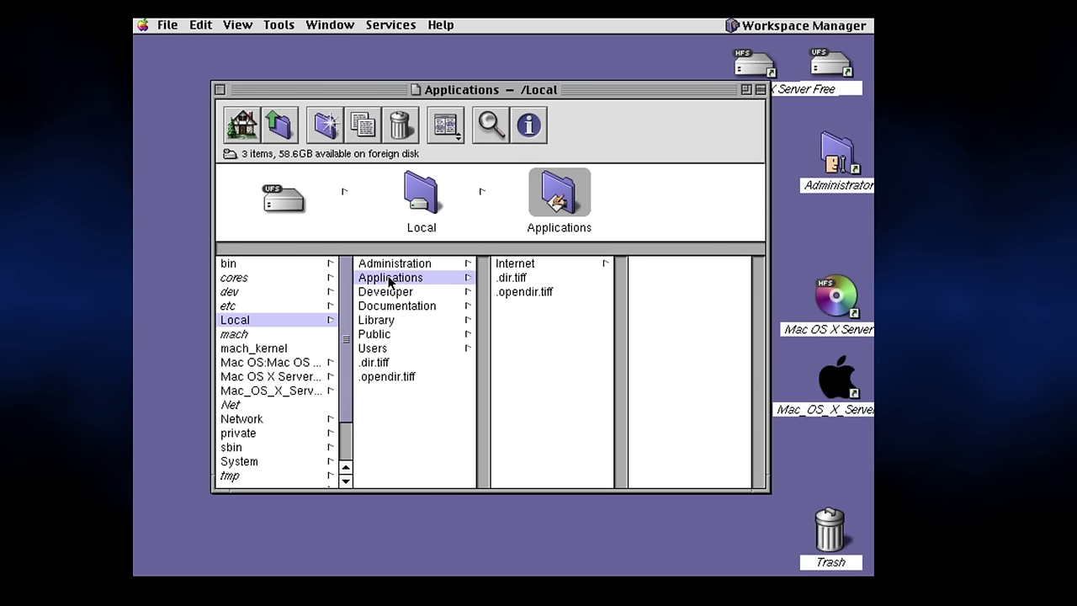
pyautogui.click(558, 263)
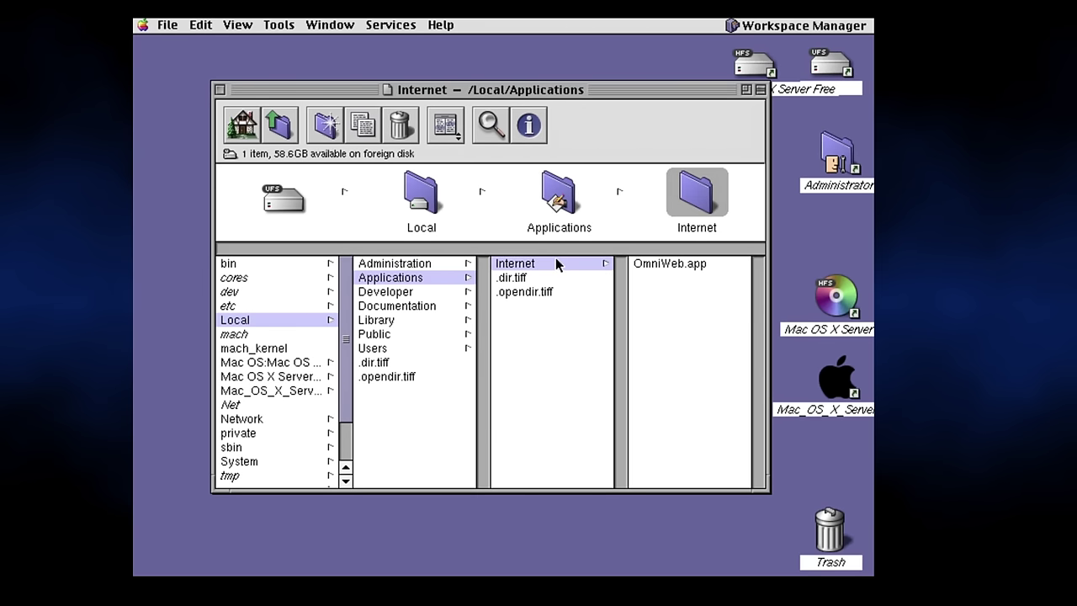
pyautogui.click(691, 264)
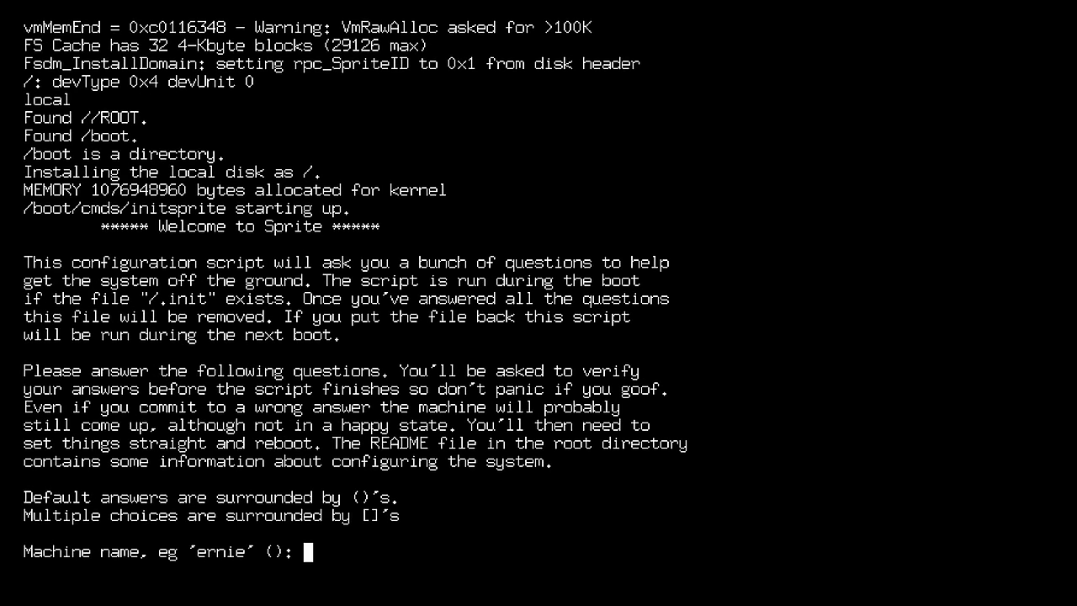
# Enter machine name sprite, Ethernet 10:20:30:00:00:10, address 10.0.0.1 and subnet mask 0xff000000.
pyautogui.write('sprite')
pyautogui.press('Return')
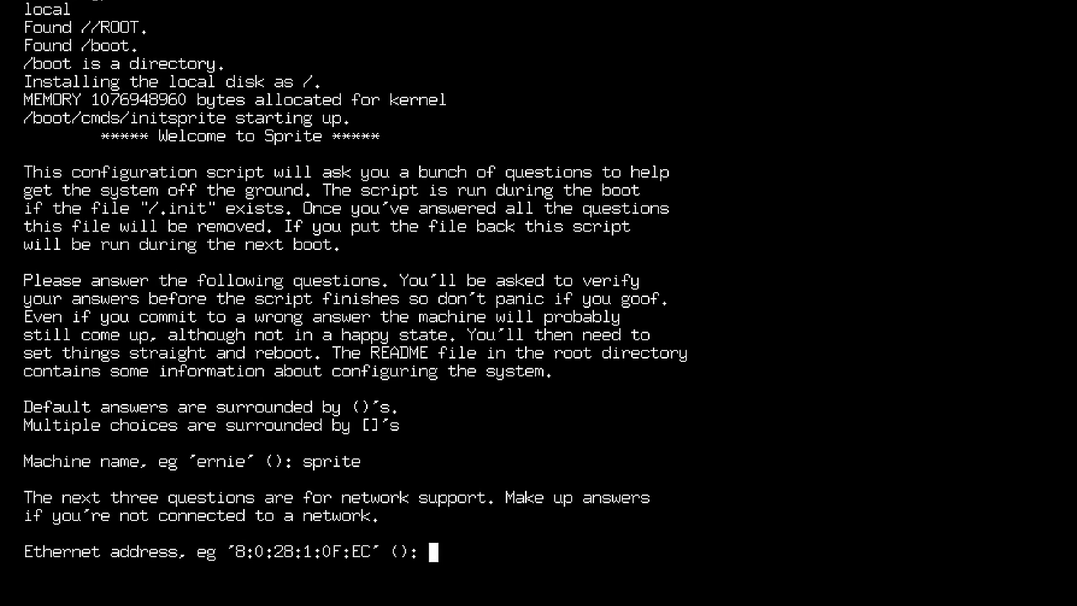
pyautogui.write('10:20:30:00:00:10')
pyautogui.press('Return')
pyautogui.write('10.0.0.1')
pyautogui.press('Return')
pyautogui.press('Return')
pyautogui.write('0xff000000')
pyautogui.press('Return')
pyautogui.write('60')
pyautogui.press('BackSpace')
pyautogui.press('BackSpace')
pyautogui.write('OP')
pyautogui.press('BackSpace')
pyautogui.write('H')
pyautogui.press('BackSpace')
pyautogui.press('BackSpace')
pyautogui.press('BackSpace')
pyautogui.press('Return')
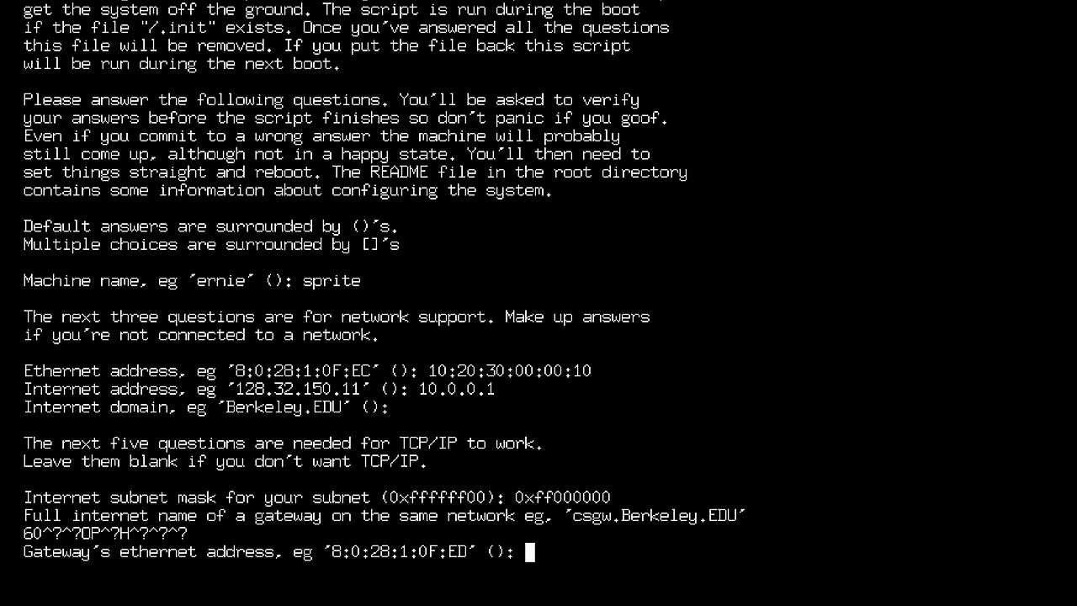
# Set the gateway to Ethernet 60:50:40:30:20:10 and IP 10.0.0.254, leaving nameserver blank.
pyautogui.write('60:50:40:30:20:10')
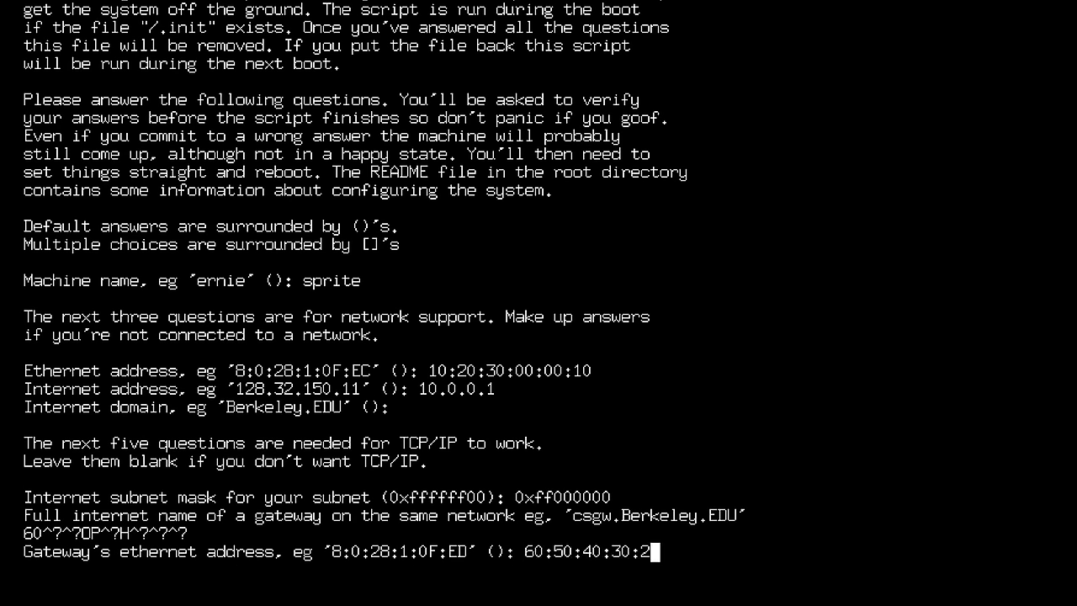
pyautogui.press('Return')
pyautogui.write('10.0.0.254')
pyautogui.press('Return')
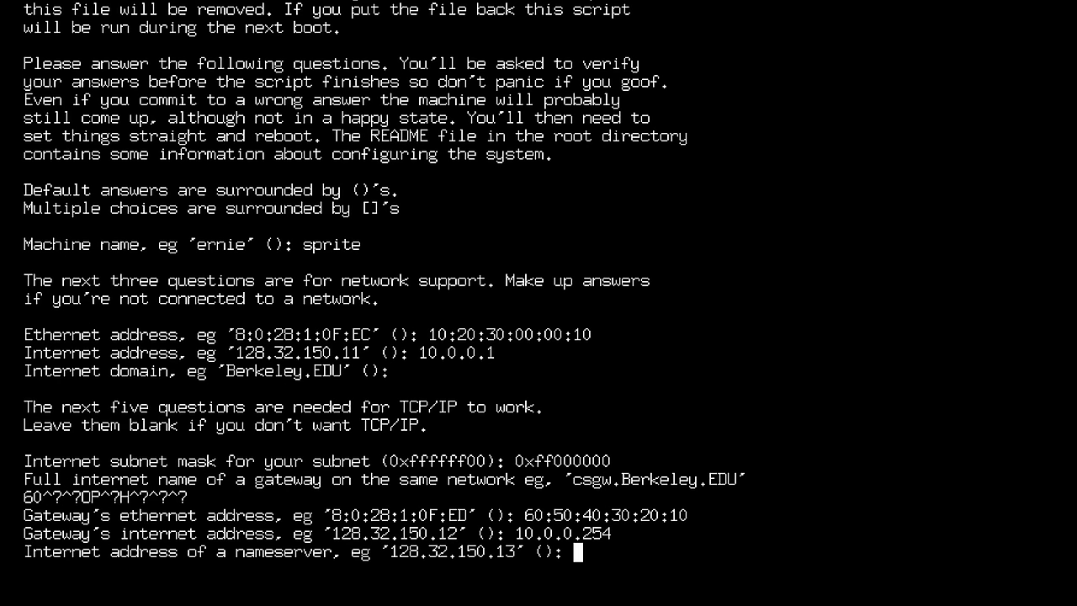
pyautogui.press('Return')
# Keep name sprite, set domain ncommander.lan and gateway router.ncommander.lan, and confirm with y.
pyautogui.press('Return')
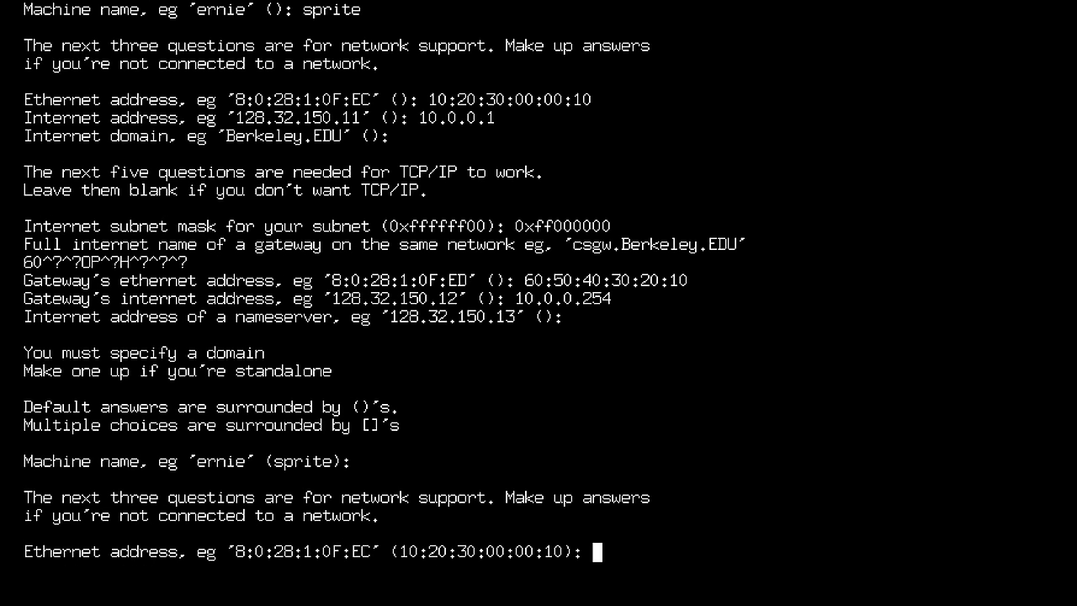
pyautogui.press('Return')
pyautogui.press('Return')
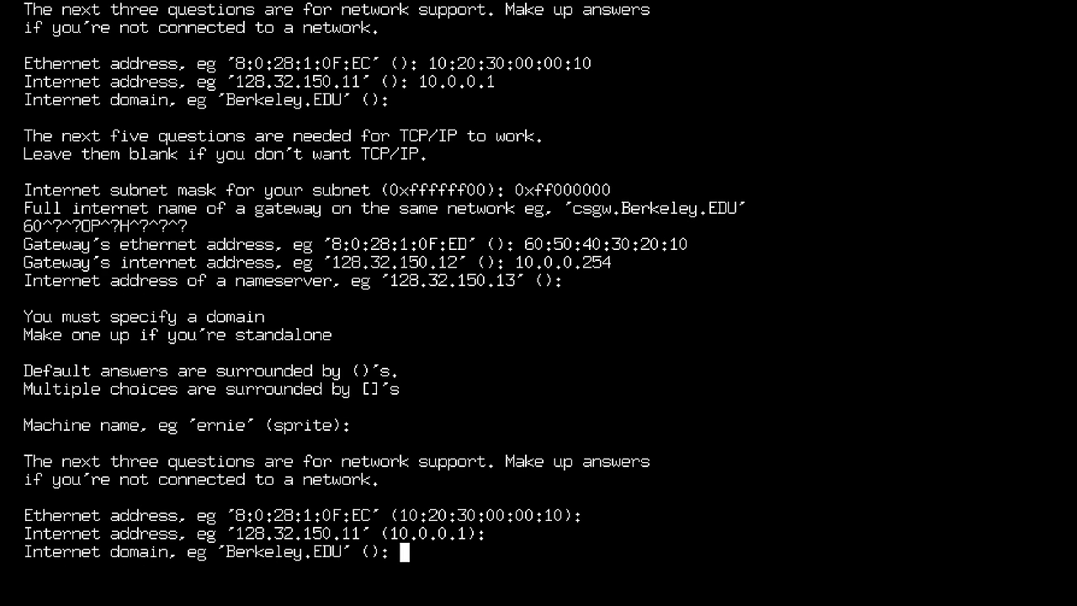
pyautogui.write('ncommander.lan')
pyautogui.press('Return')
pyautogui.press('Return')
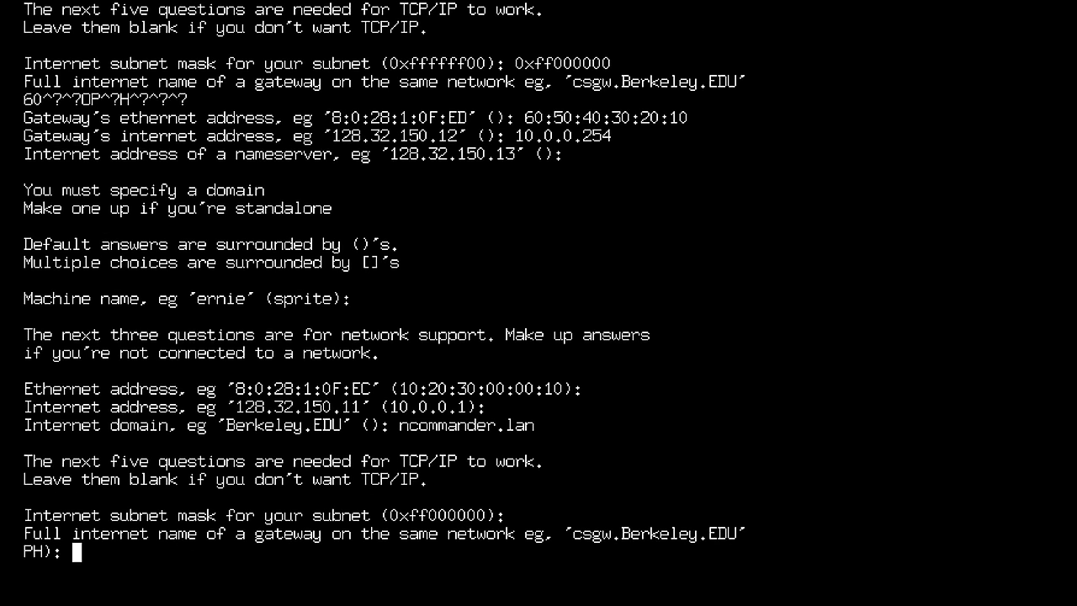
pyautogui.write('router.ncommander.lan')
pyautogui.press('Return')
pyautogui.press('Return')
pyautogui.press('Return')
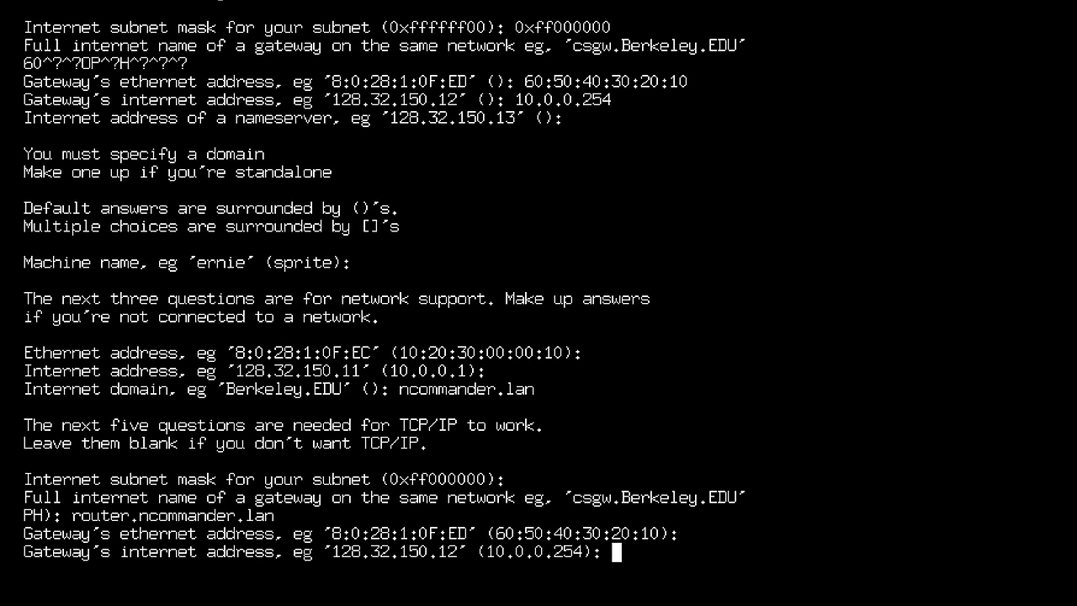
pyautogui.press('Return')
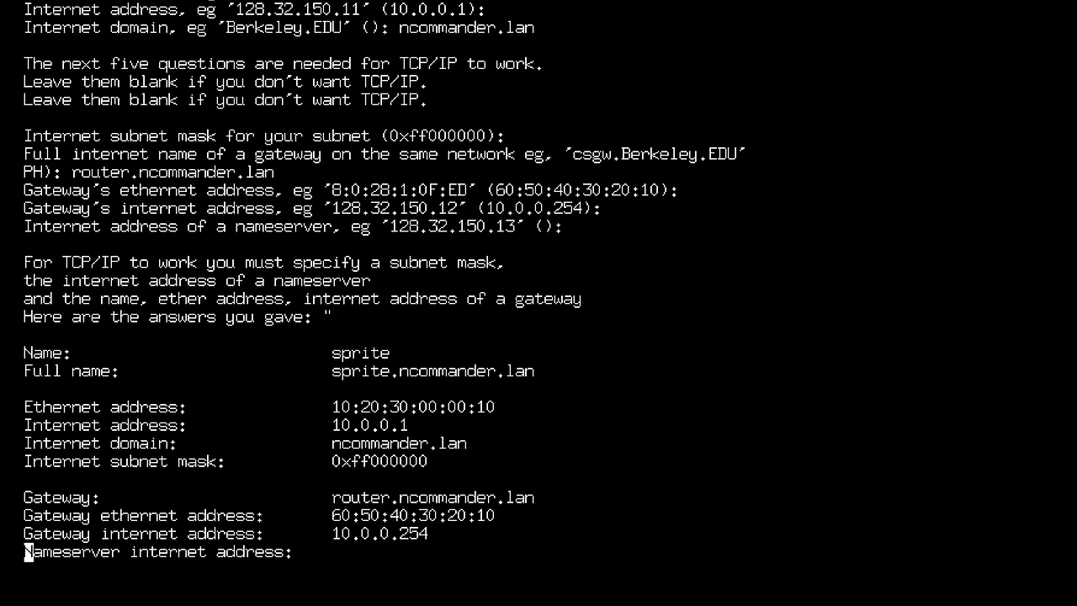
pyautogui.write('y')
pyautogui.press('Return')
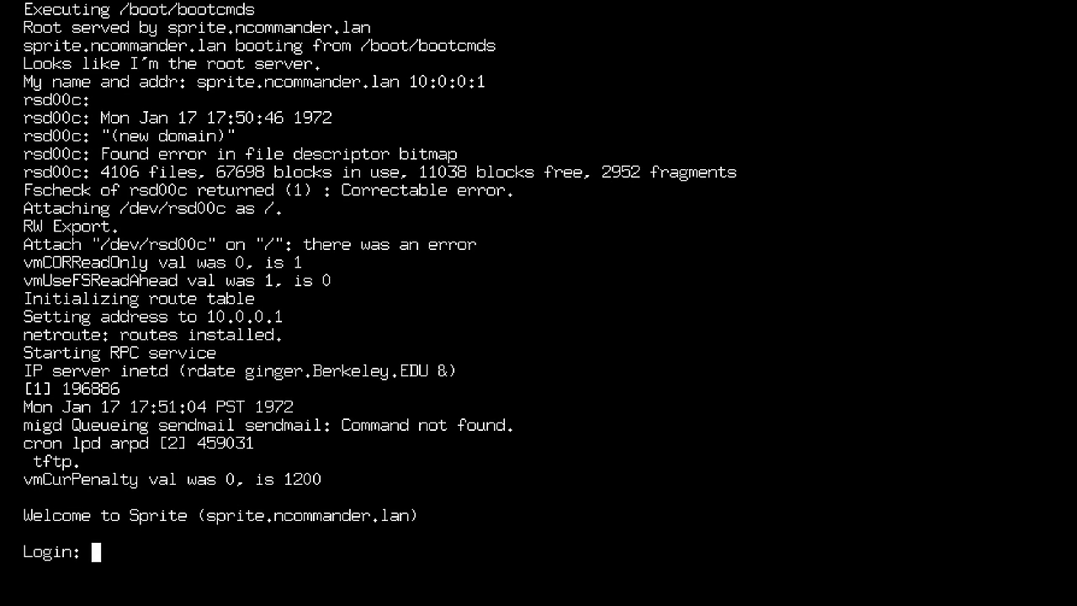
pyautogui.write('root')
pyautogui.press('Return')
pyautogui.write('ls')
pyautogui.press('Return')
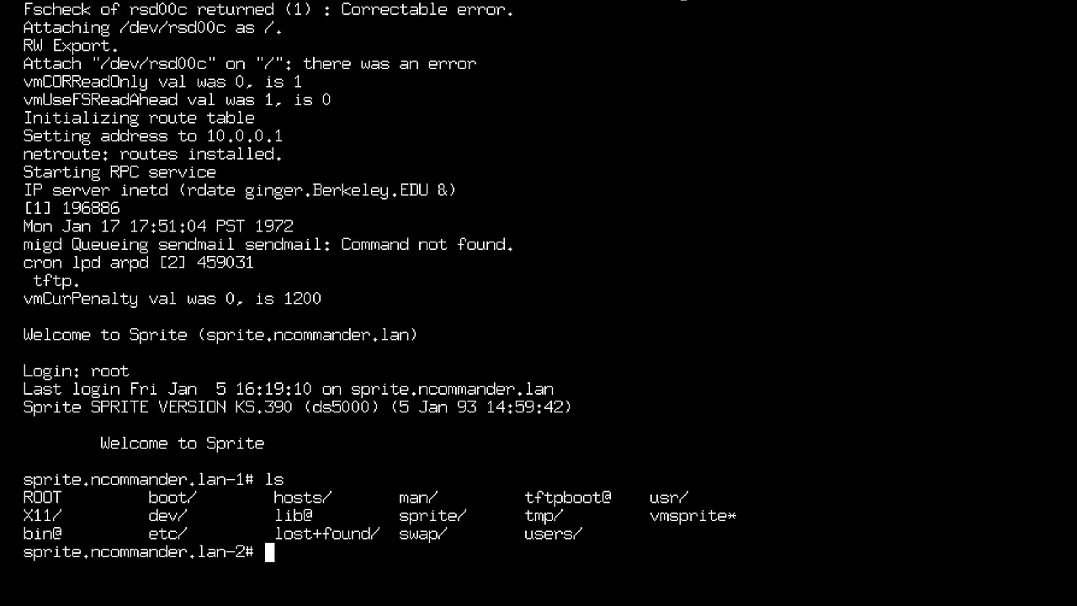
pyautogui.write('cd /usr')
pyautogui.press('Return')
pyautogui.write('ls cd src')
pyautogui.press('Return')
pyautogui.write('cc')
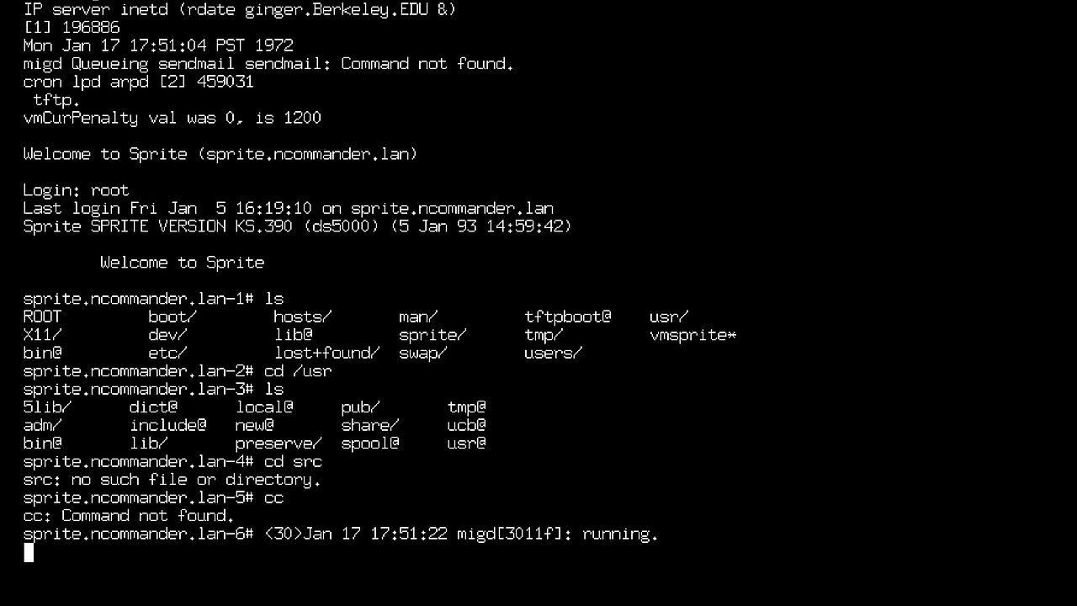
pyautogui.press('Return')
pyautogui.write('cd ../')
pyautogui.press('Return')
pyautogui.write('ls')
pyautogui.press('Return')
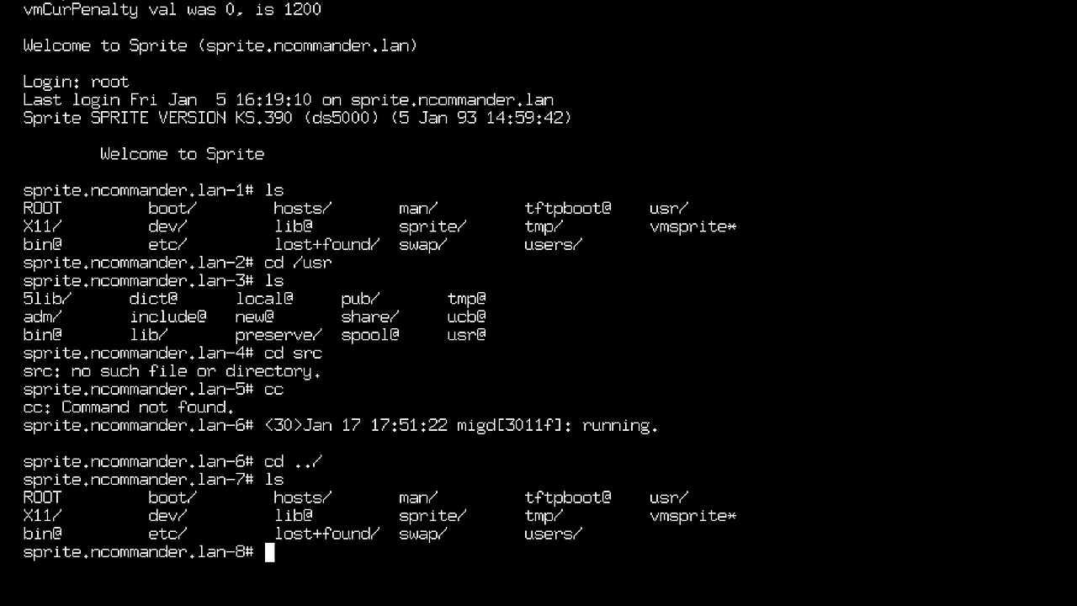
pyautogui.write('cd usr ls cd adm ls ')
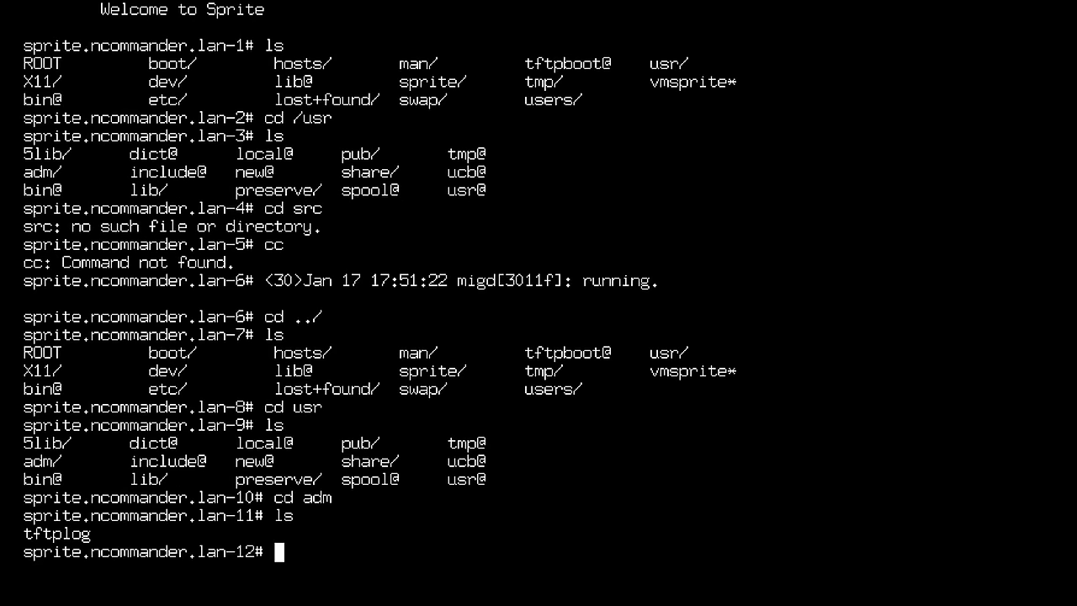
pyautogui.write('cd ../bin ls')
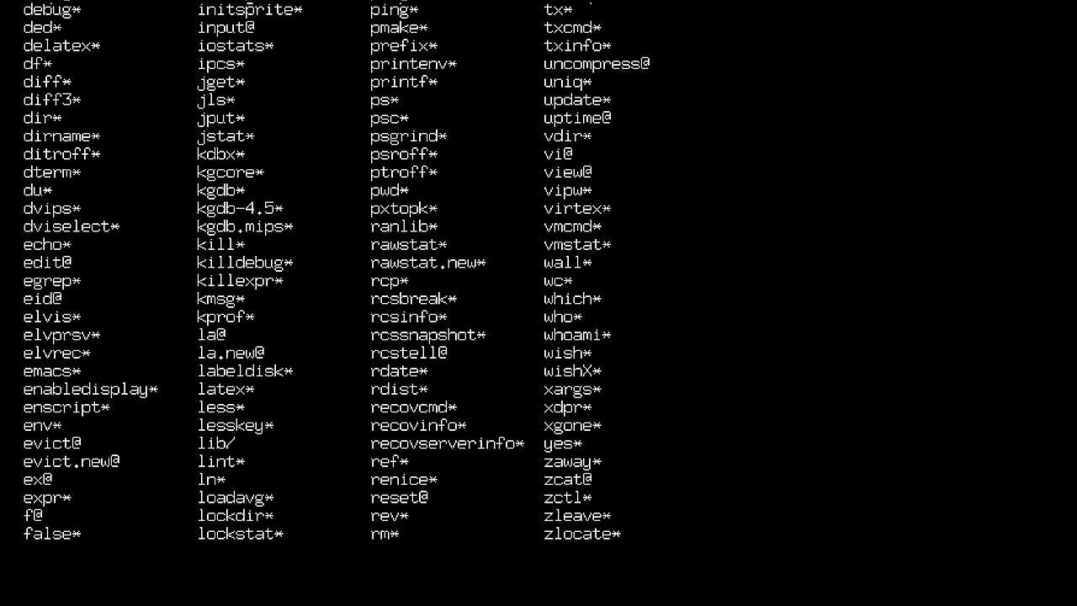
pyautogui.write('c')
pyautogui.press('Return')
pyautogui.write('gcc --version')
pyautogui.press('Return')
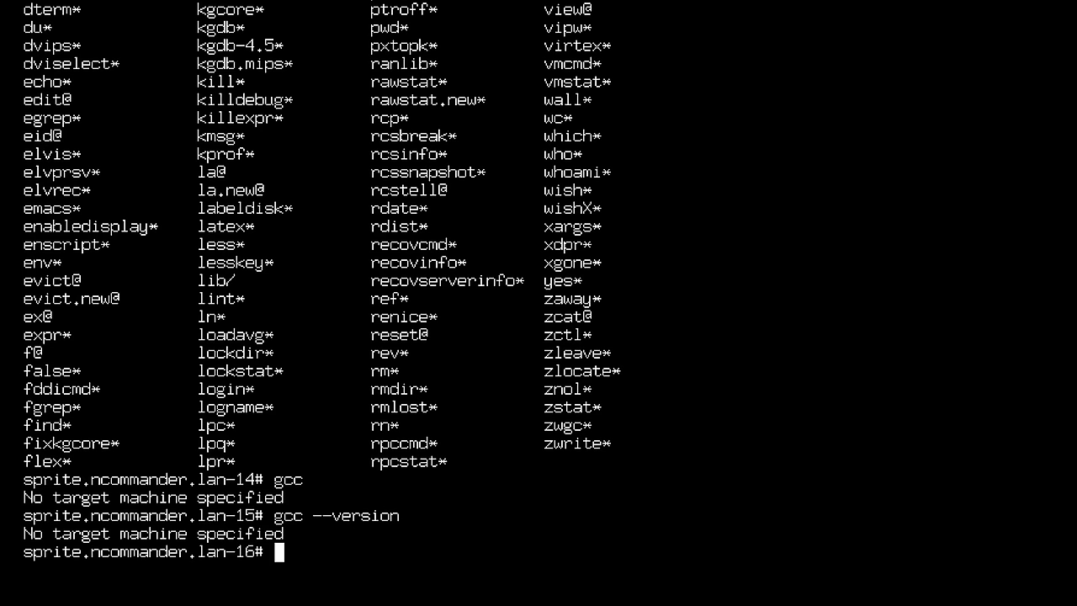
pyautogui.write('gdb')
pyautogui.press('Return')
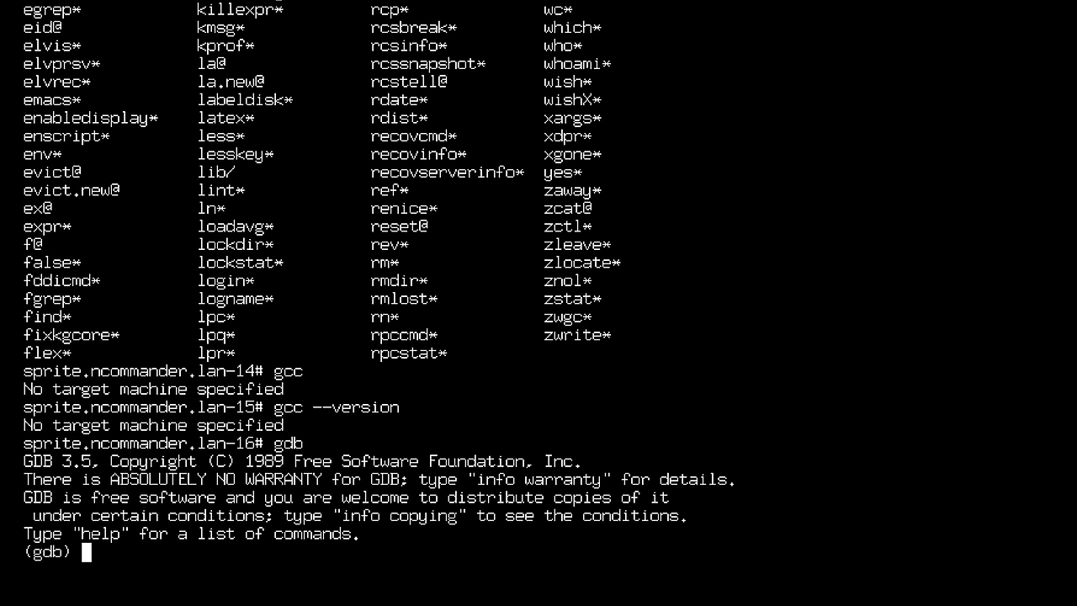
pyautogui.write('info machine')
pyautogui.press('Return')
pyautogui.write('info')
pyautogui.press('Return')
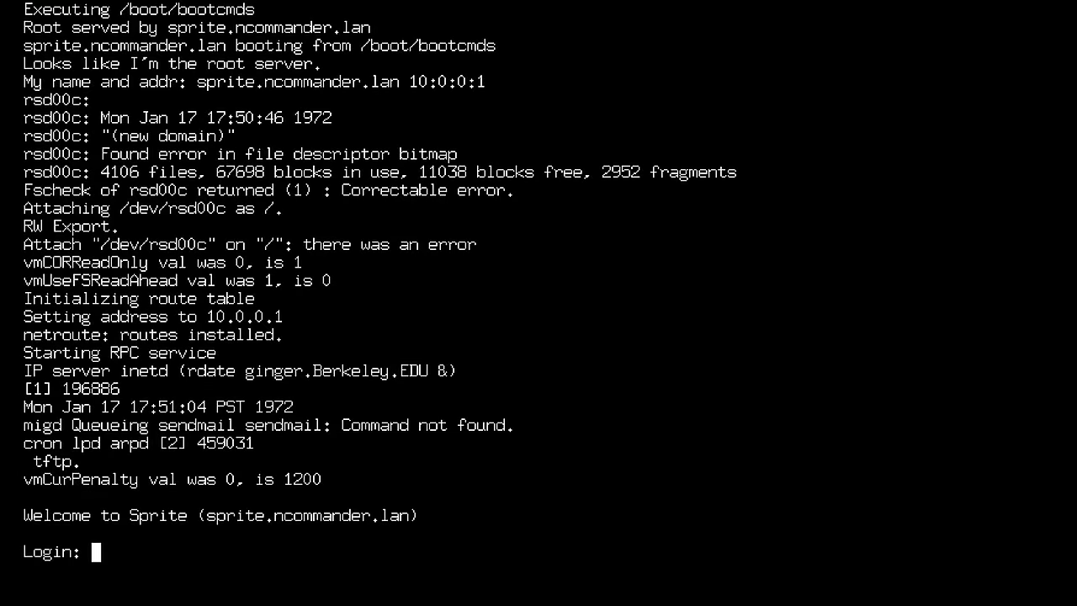
# Log in as root, try xeyes & in the login terminal, then launch emacs.
pyautogui.write('root')
pyautogui.press('Return')
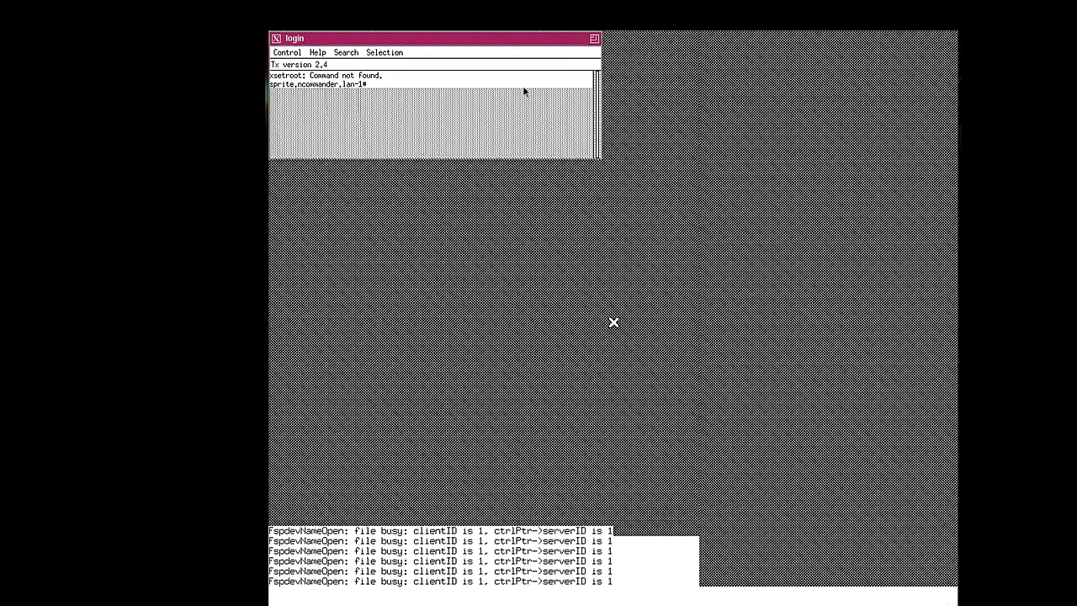
pyautogui.click(376, 37)
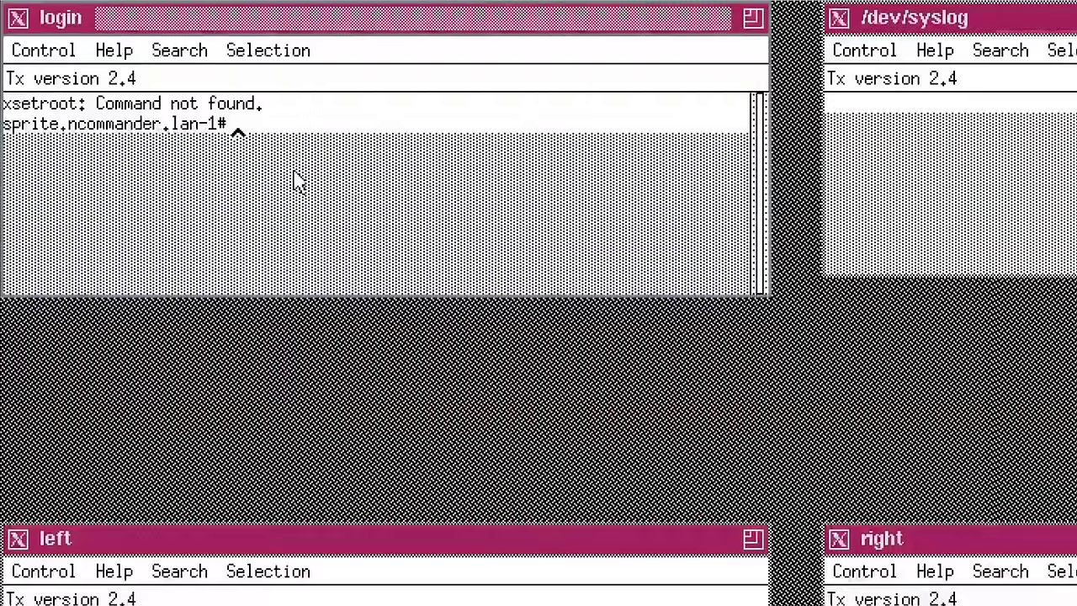
pyautogui.write('xeye')
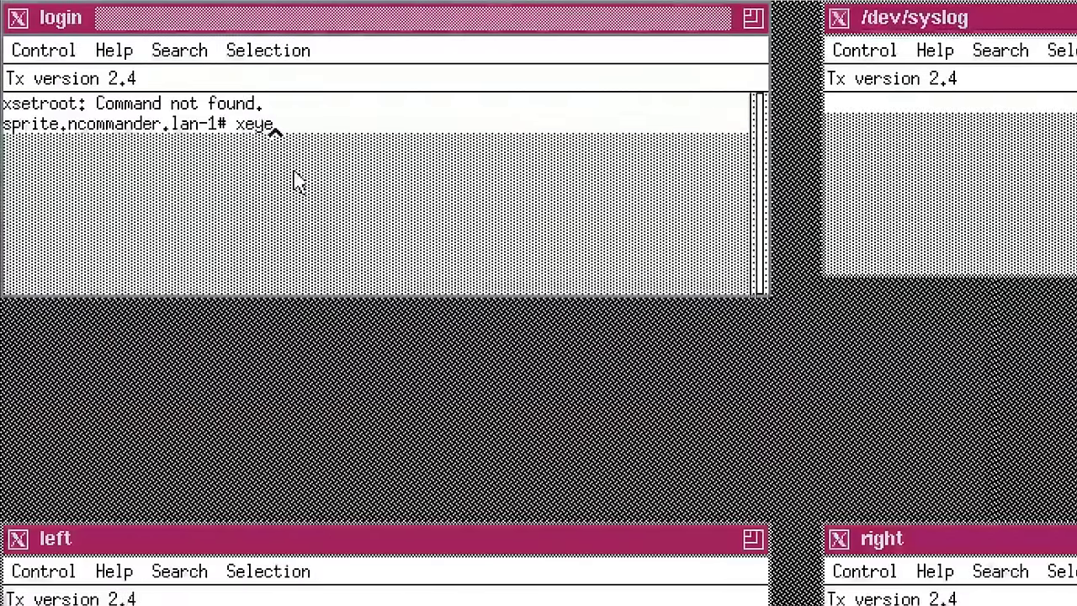
pyautogui.write('s &')
pyautogui.press('Return')
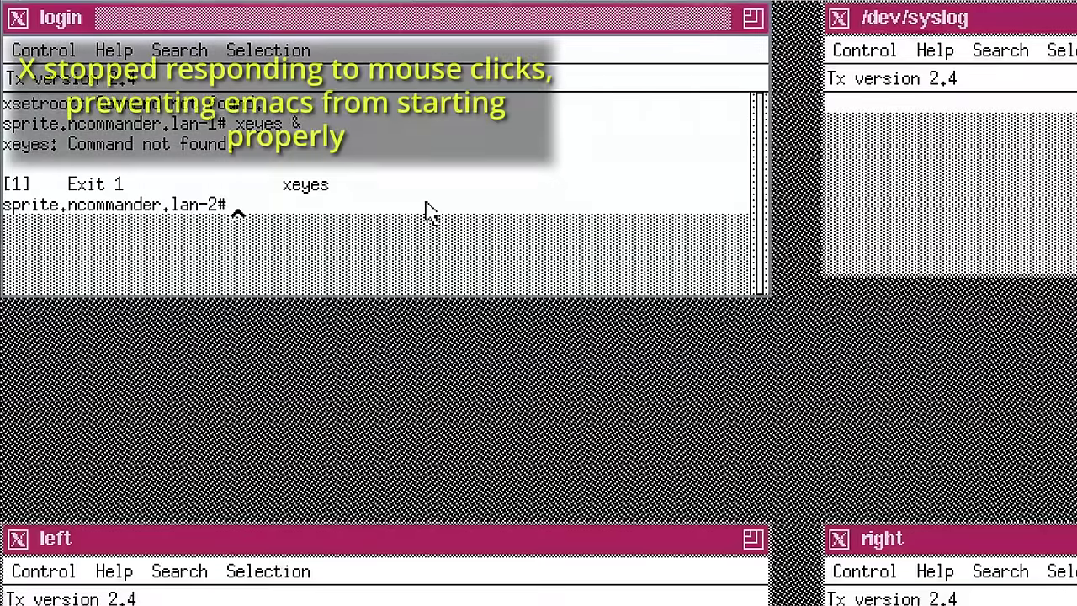
pyautogui.write('emacs')
pyautogui.press('Return')
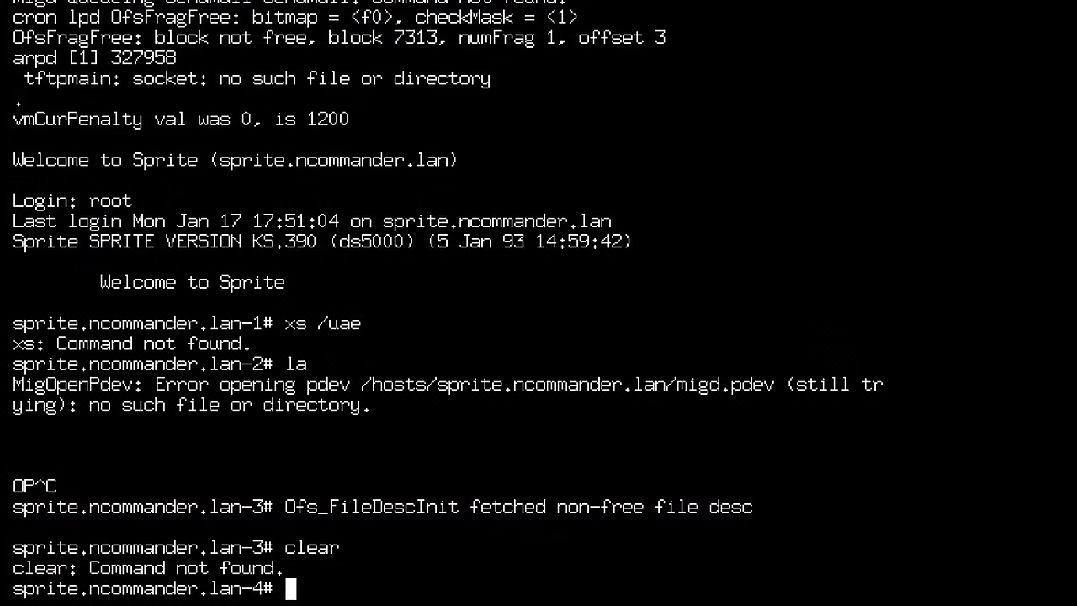
# Run reset, then cd /usr/bin and ls to list its contents.
pyautogui.write('reset')
pyautogui.press('Return')
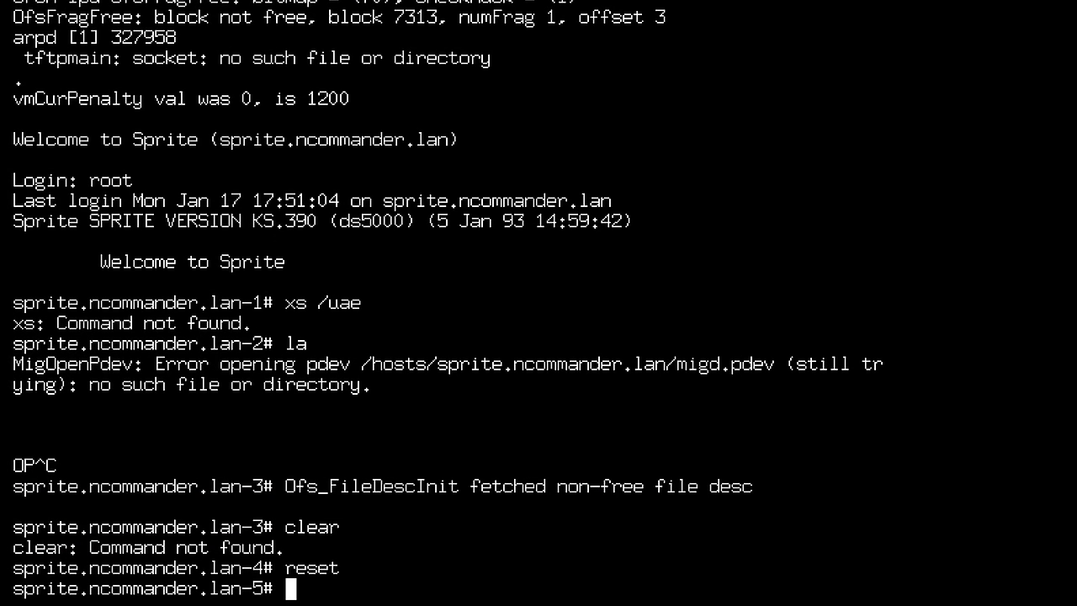
pyautogui.write('cd /usr/bin')
pyautogui.press('Return')
pyautogui.write('ls')
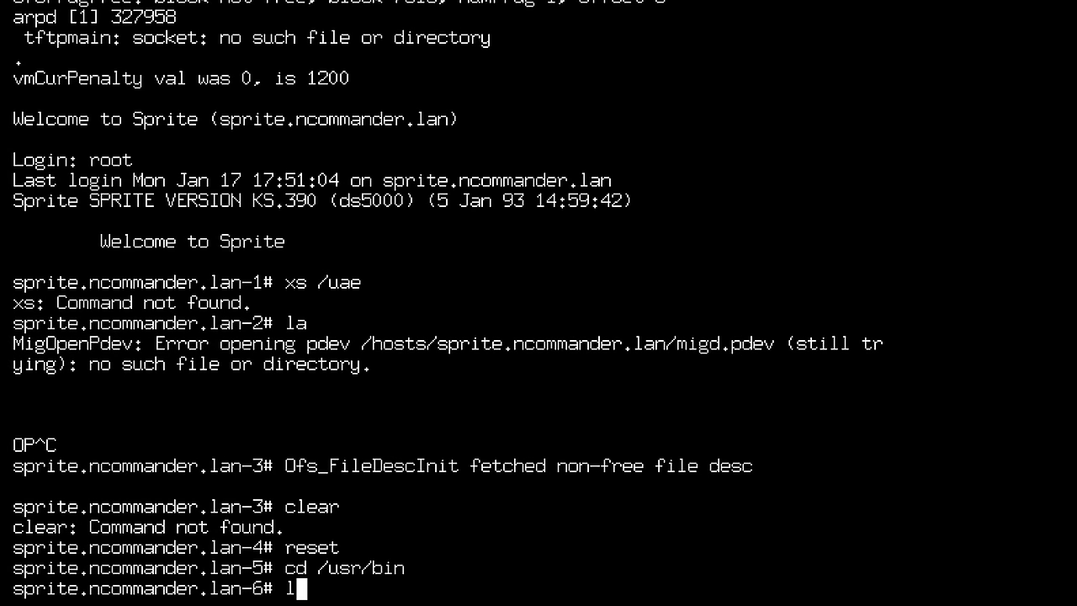
pyautogui.press('Return')
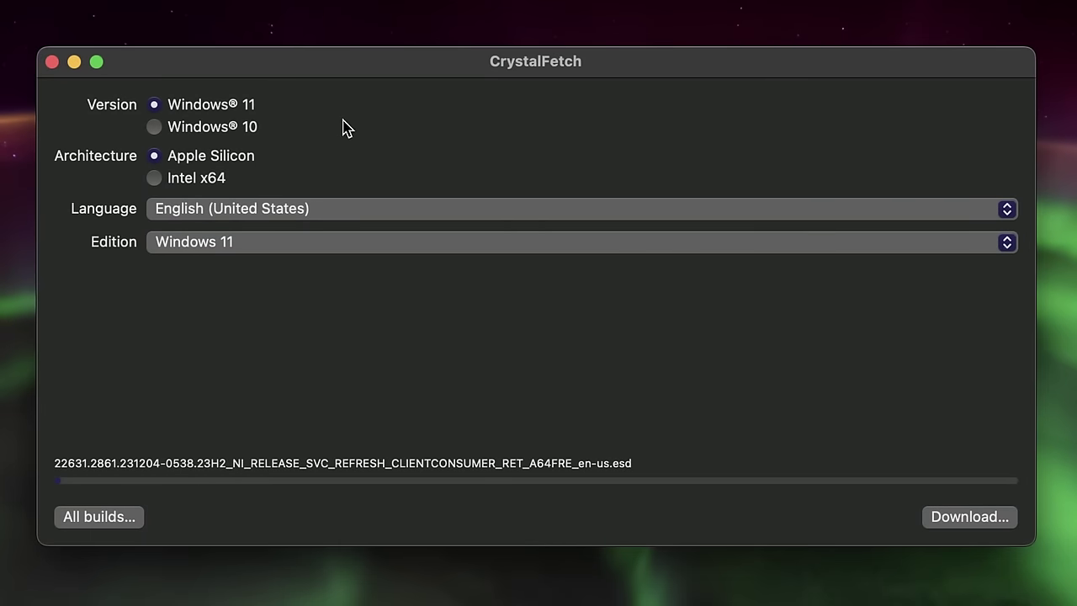
# Download the 5.24 GB Windows 11 Apple Silicon image (English, United States), accepting Microsoft's license terms.
pyautogui.click(956, 514)
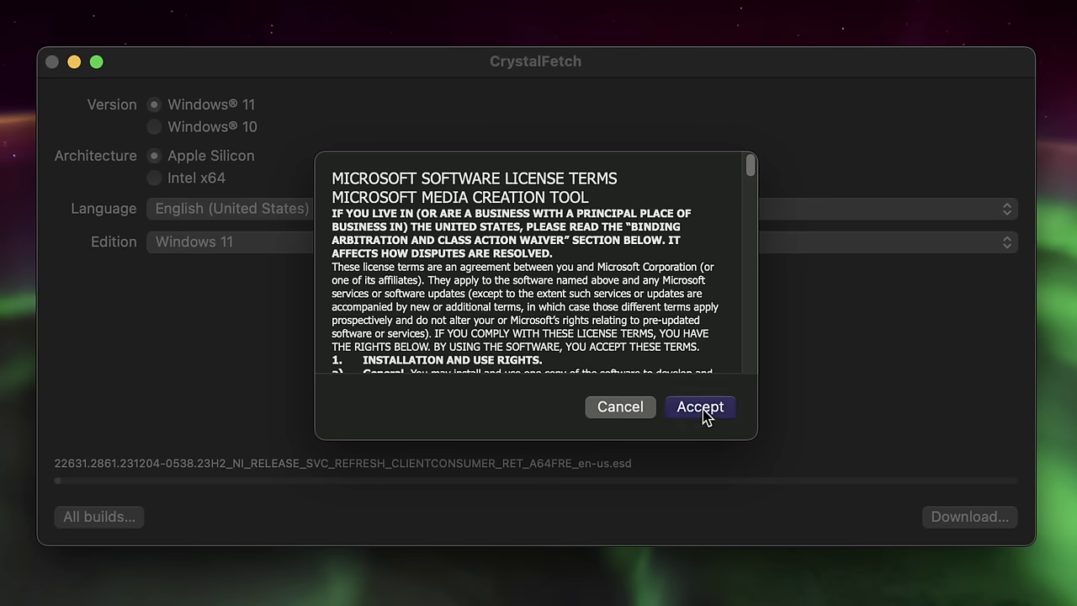
pyautogui.click(703, 412)
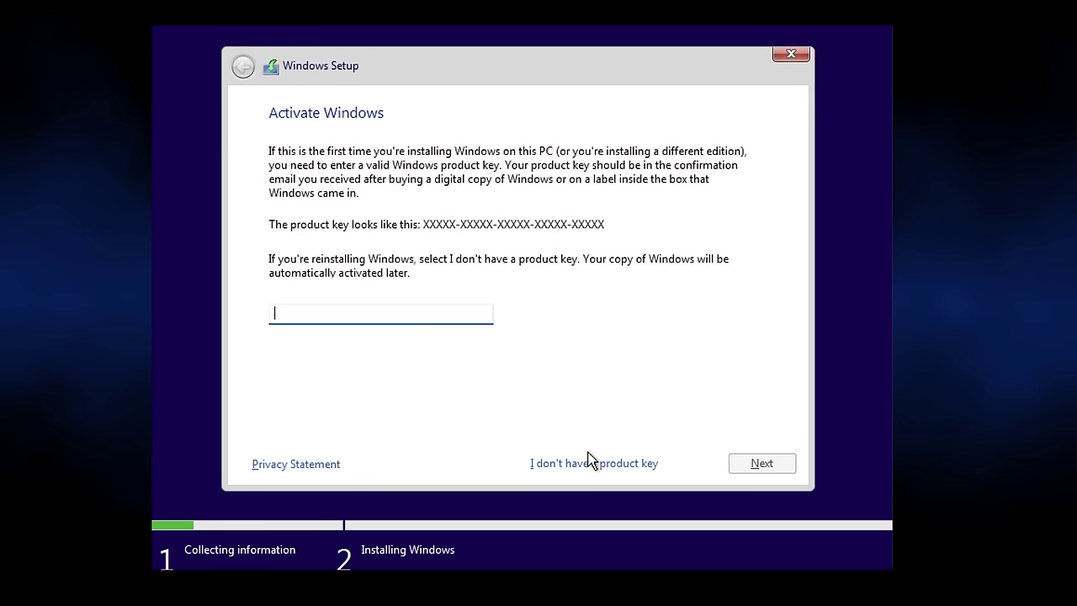
# Skip the product key and install Windows 11 Pro.
pyautogui.click(591, 463)
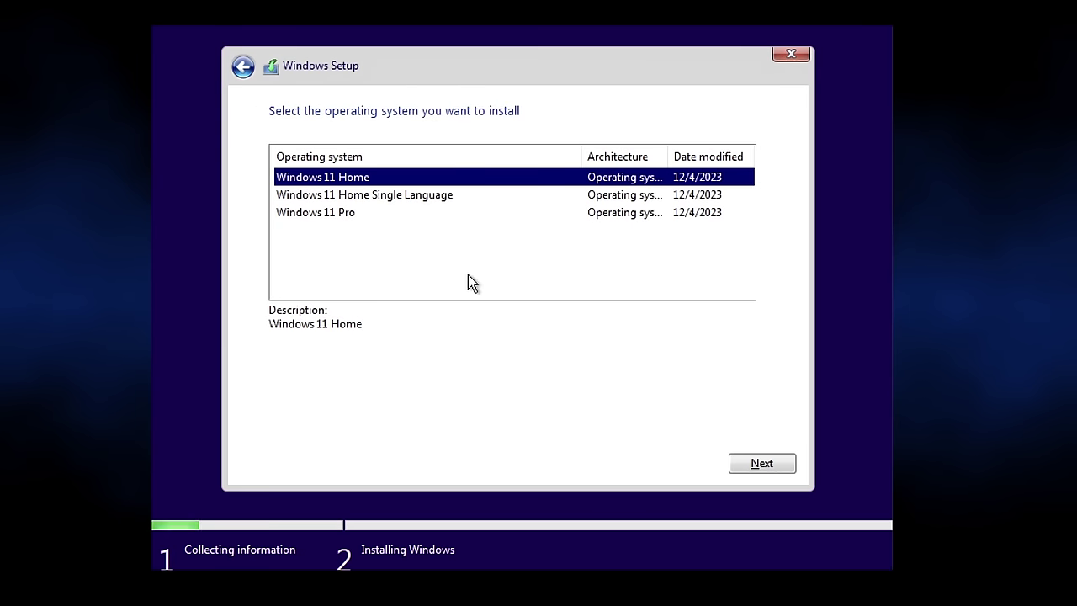
pyautogui.click(520, 213)
pyautogui.click(755, 462)
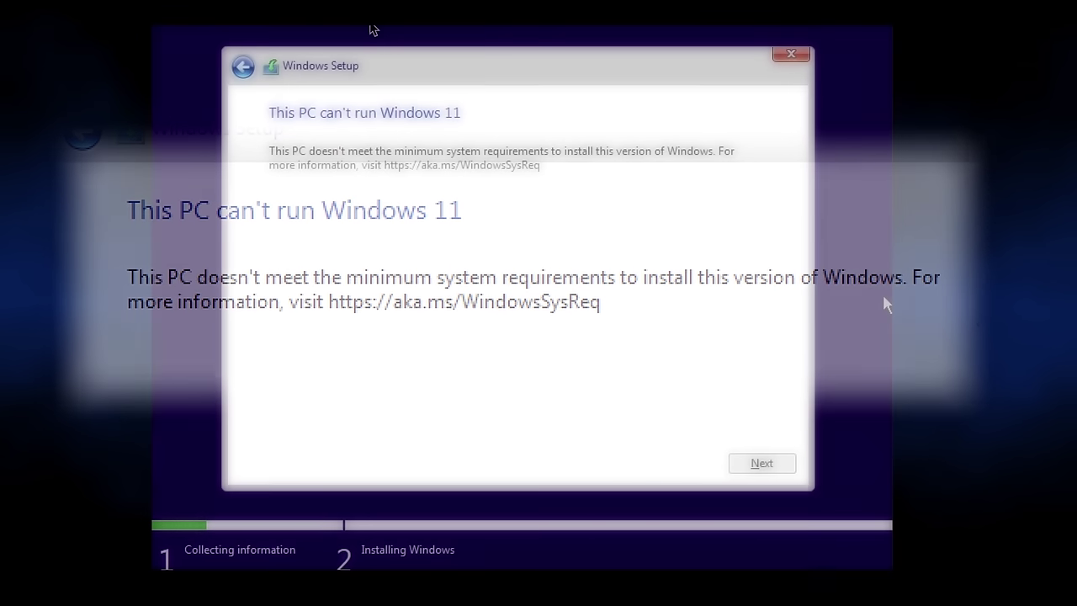
# From a Shift+F10 prompt, run regedit and add LabConfig DWORD BypassTPMCheck set to 1.
pyautogui.hotkey('shift', 'F10')
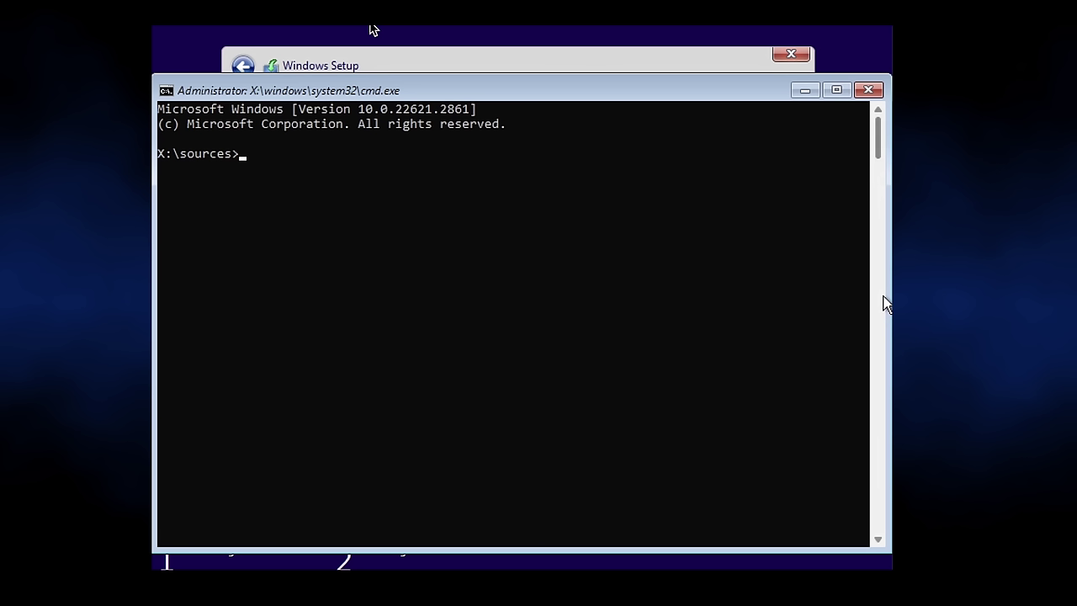
pyautogui.write('regedit')
pyautogui.press('Return')
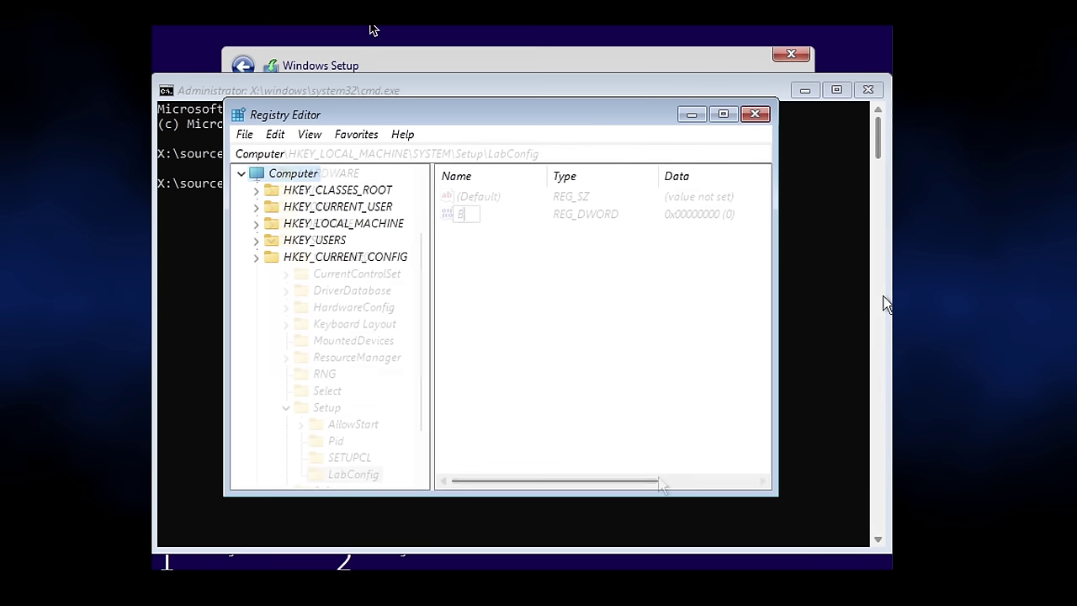
pyautogui.write('BypassTPMCheck')
pyautogui.press('Return')
pyautogui.press('Return')
pyautogui.write('1')
# Add a second LabConfig DWORD, BypassSecureBootCheck, set to 1.
pyautogui.press('Return')
pyautogui.rightClick(520, 239)
pyautogui.moveTo(572, 252)
pyautogui.click(696, 321)
pyautogui.write('BypassSecureBootCheck')
pyautogui.press('Return')
pyautogui.press('Return')
pyautogui.write('1')
pyautogui.press('Return')
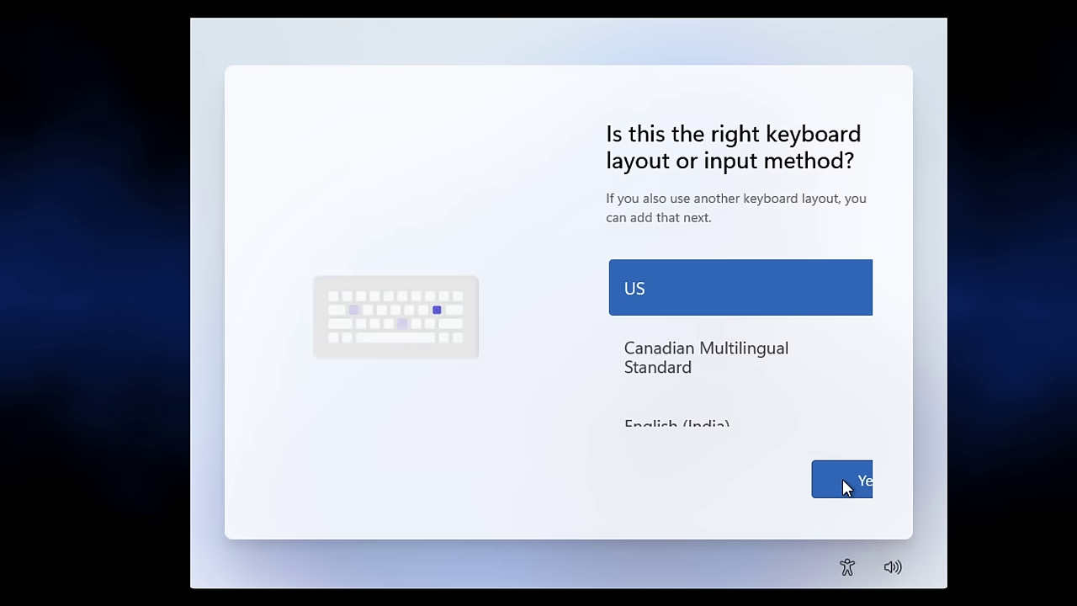
# Accept the US keyboard layout in Windows setup.
pyautogui.click(845, 486)
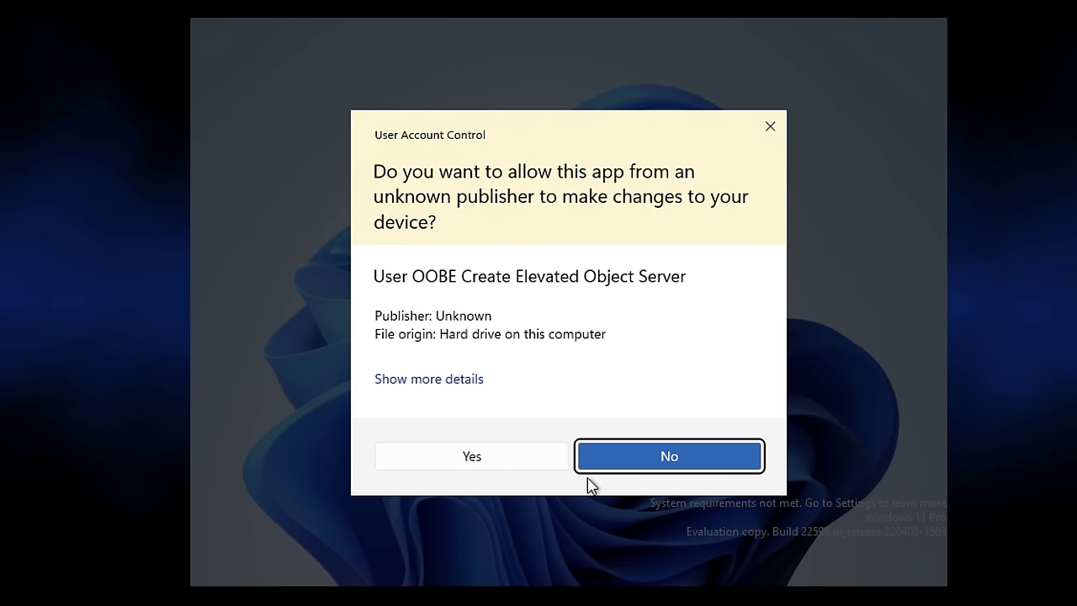
# Run bypassnro from the oobe folder in an elevated prompt, then continue without internet.
pyautogui.click(509, 468)
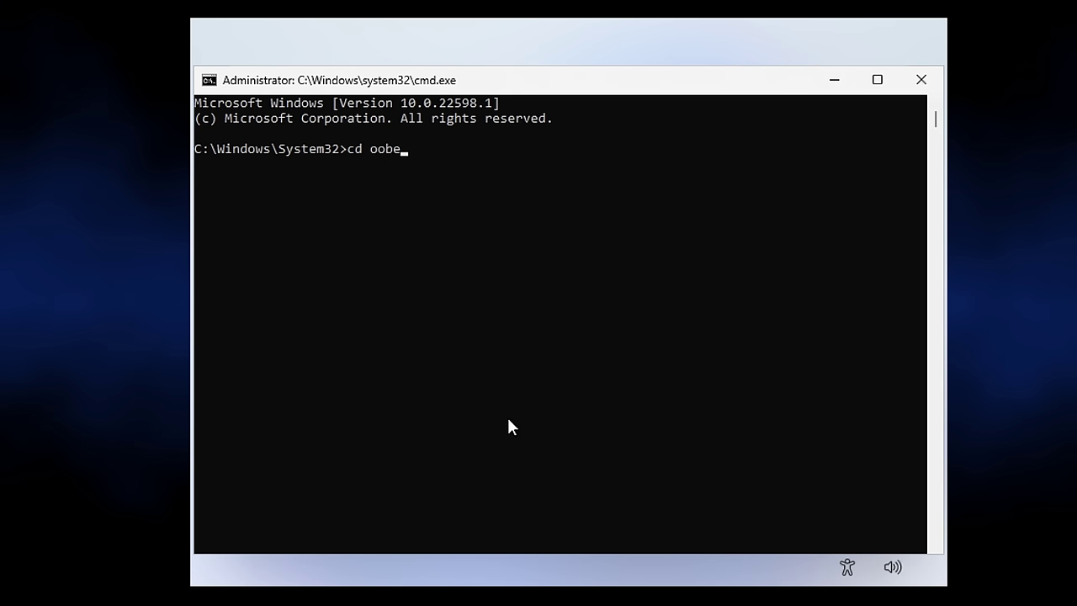
pyautogui.press('Return')
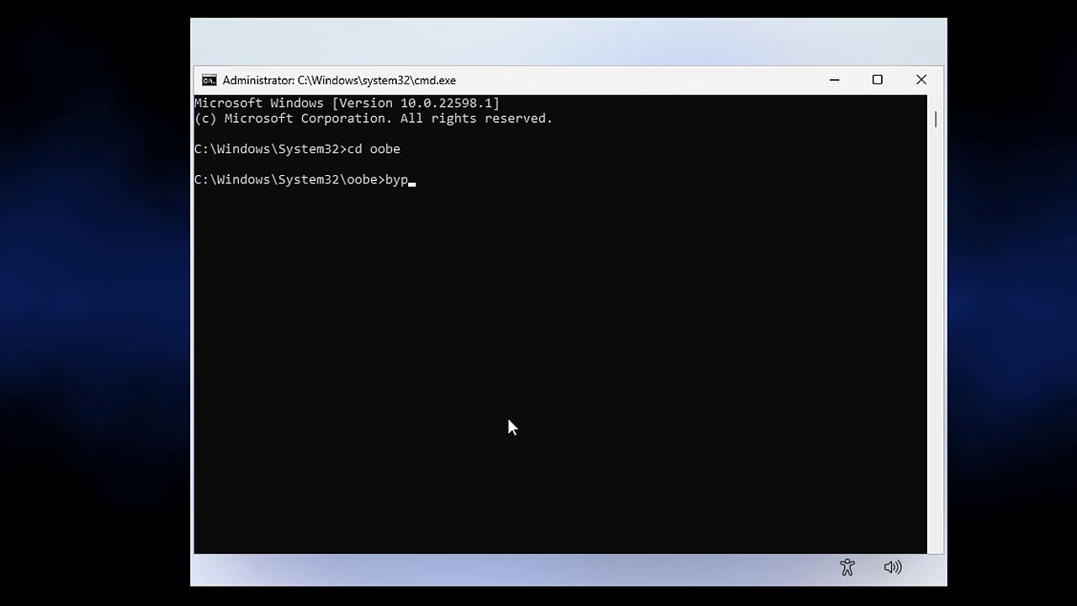
pyautogui.write('bypassnro')
pyautogui.press('Return')
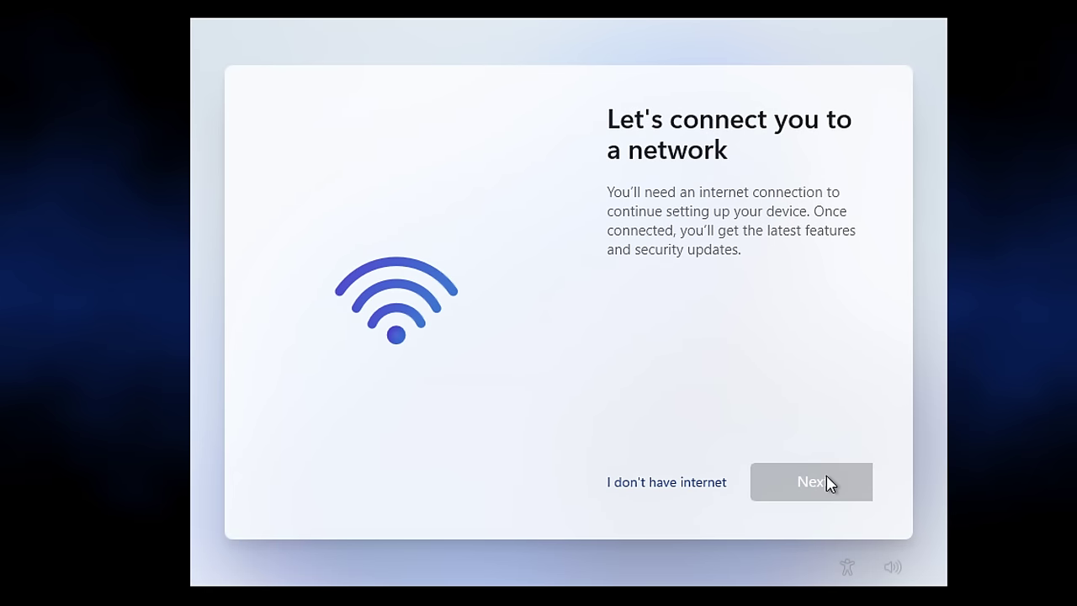
pyautogui.click(693, 487)
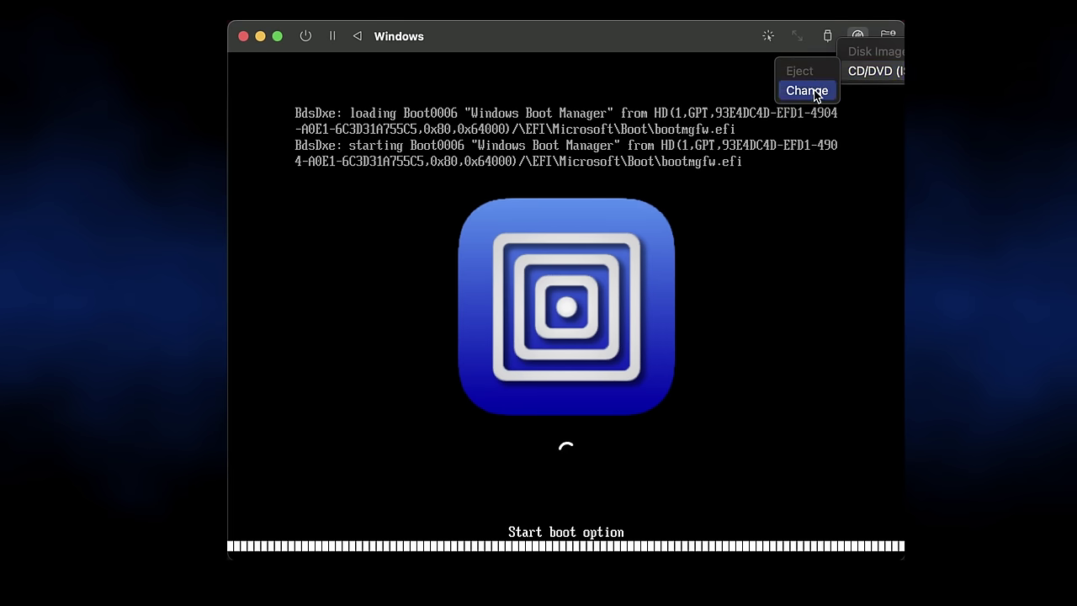
# Change the CD/DVD disc image, then run the systeminfo command in a command prompt.
pyautogui.click(806, 91)
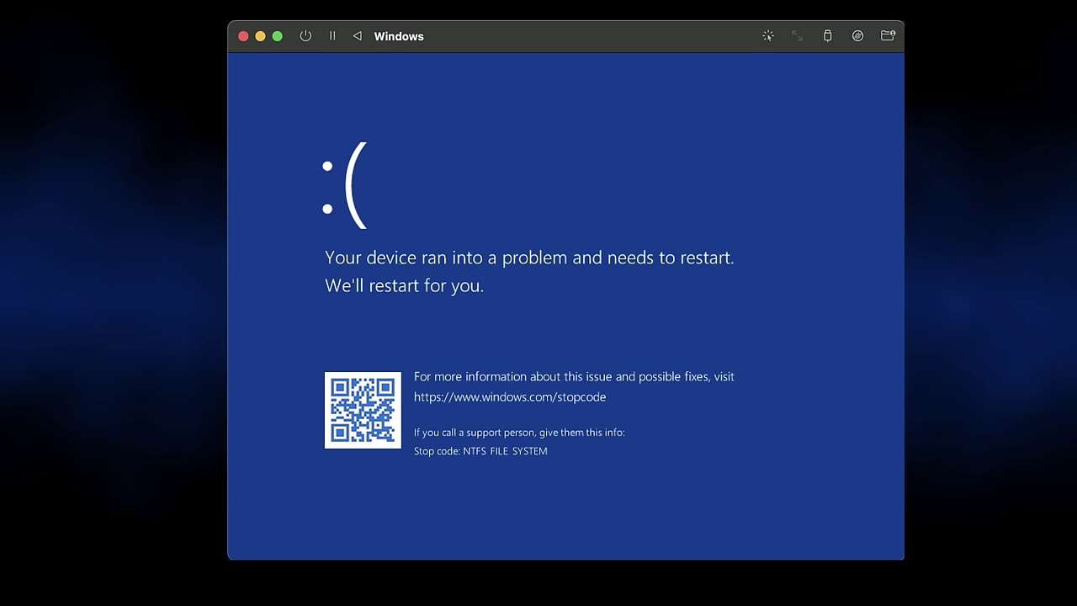
pyautogui.scroll(-10, 853, 416)
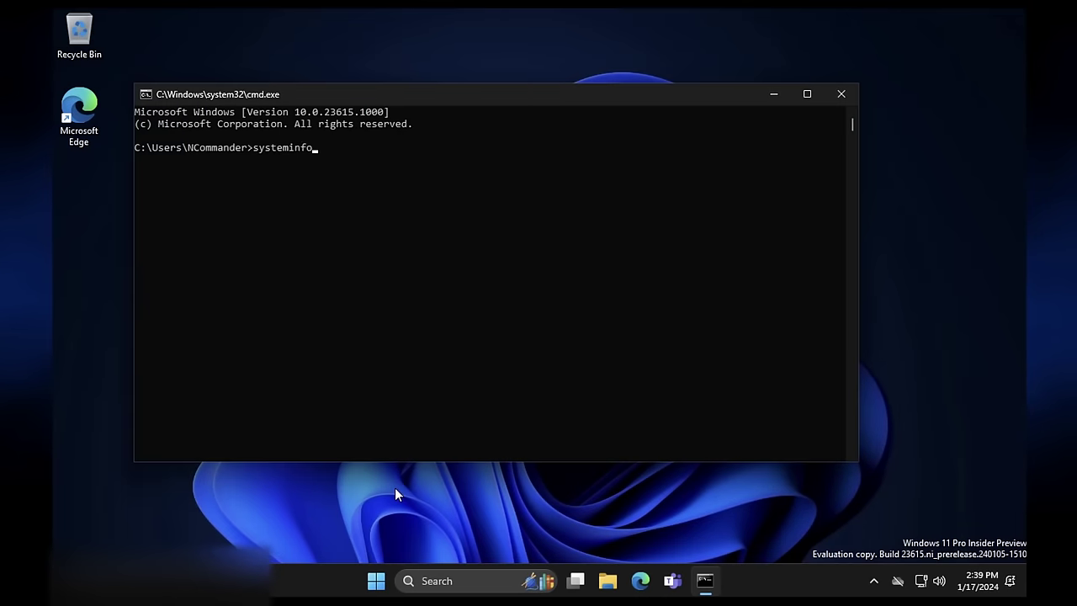
pyautogui.write('re')
pyautogui.press('Return')
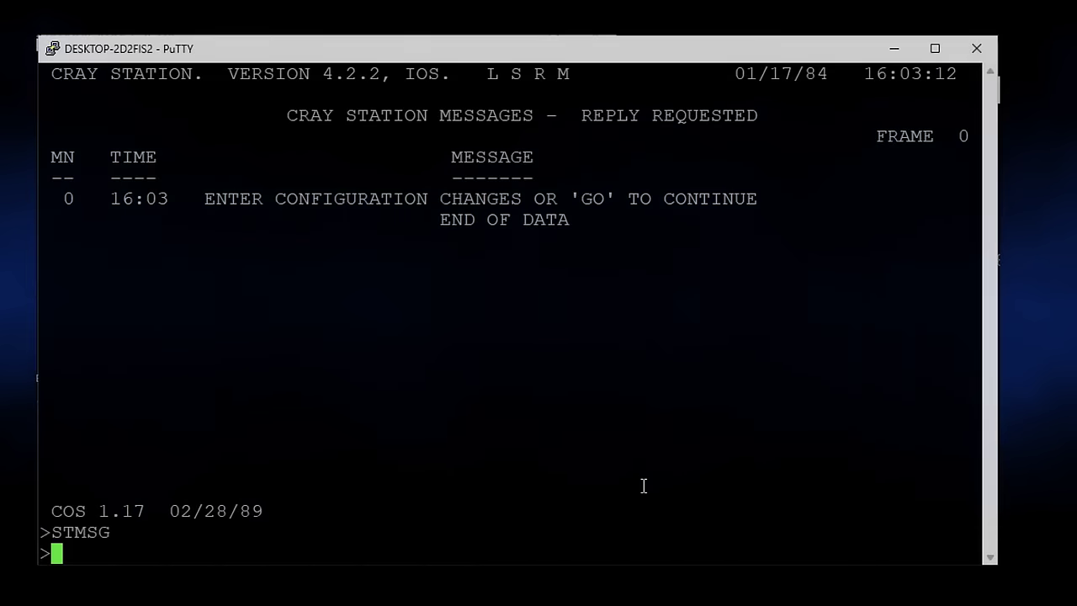
# Reply GO to message 0 and CONTINUE to message 10 at the Cray station prompt.
pyautogui.write('REPLY')
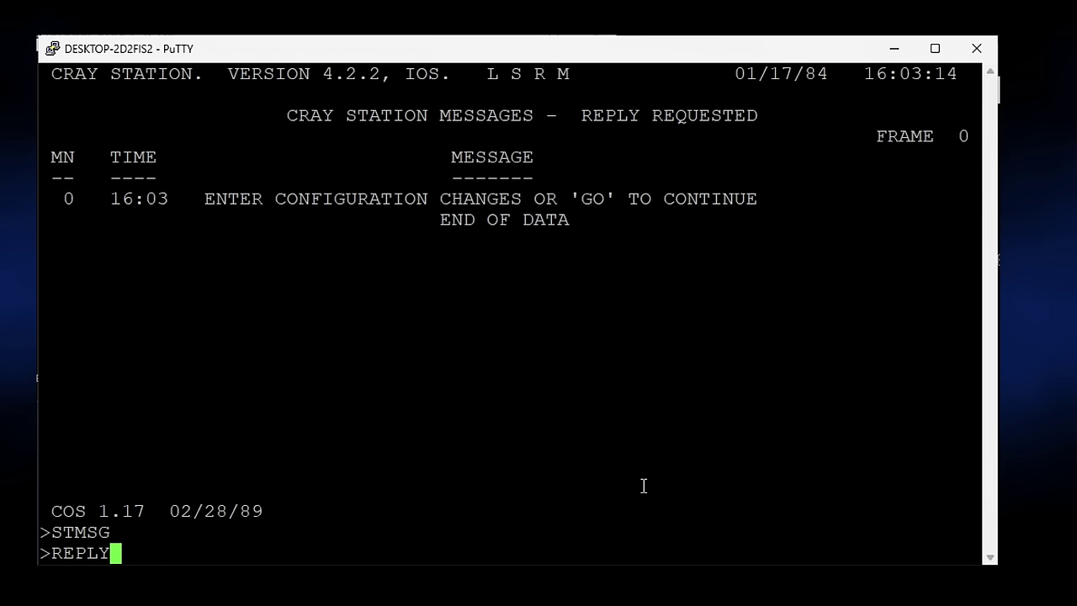
pyautogui.write(',0,GO')
pyautogui.press('Return')
pyautogui.write('REP')
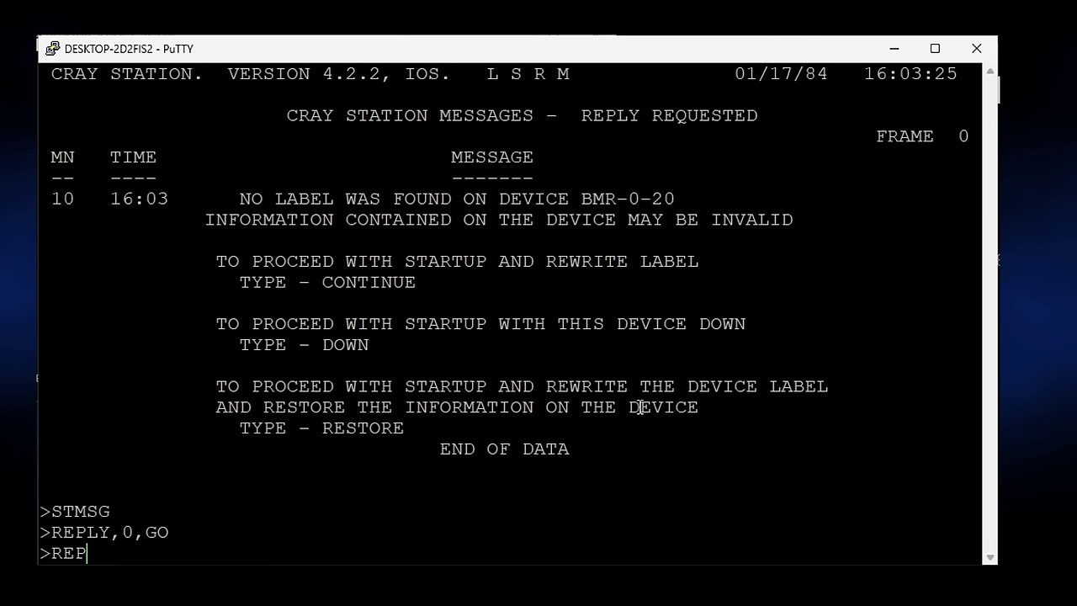
pyautogui.write('LY,10,GO')
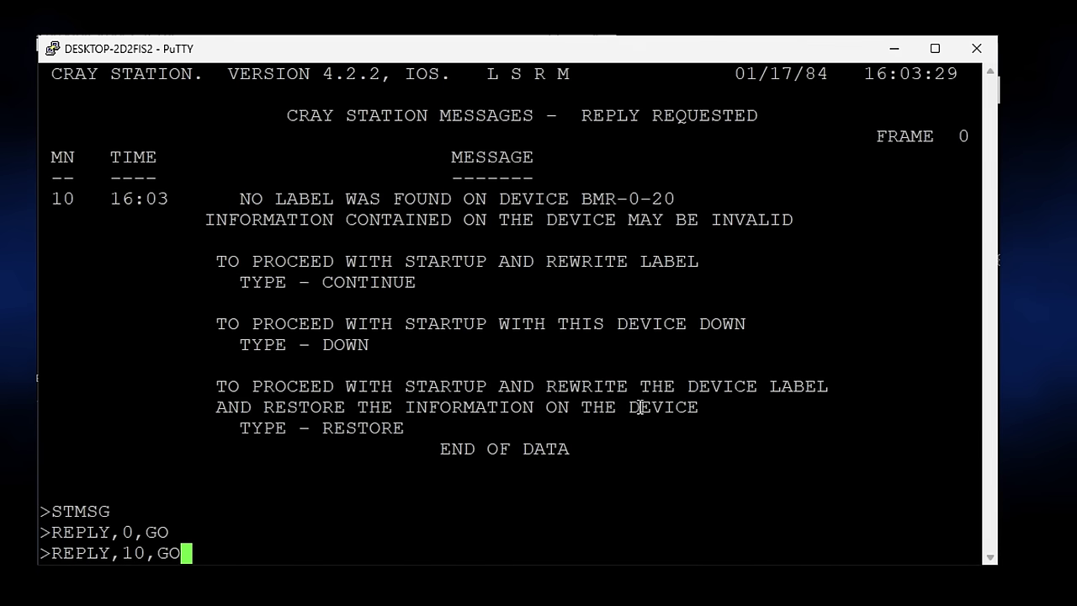
pyautogui.press('BackSpace')
pyautogui.press('BackSpace')
pyautogui.write('CONTINUE')
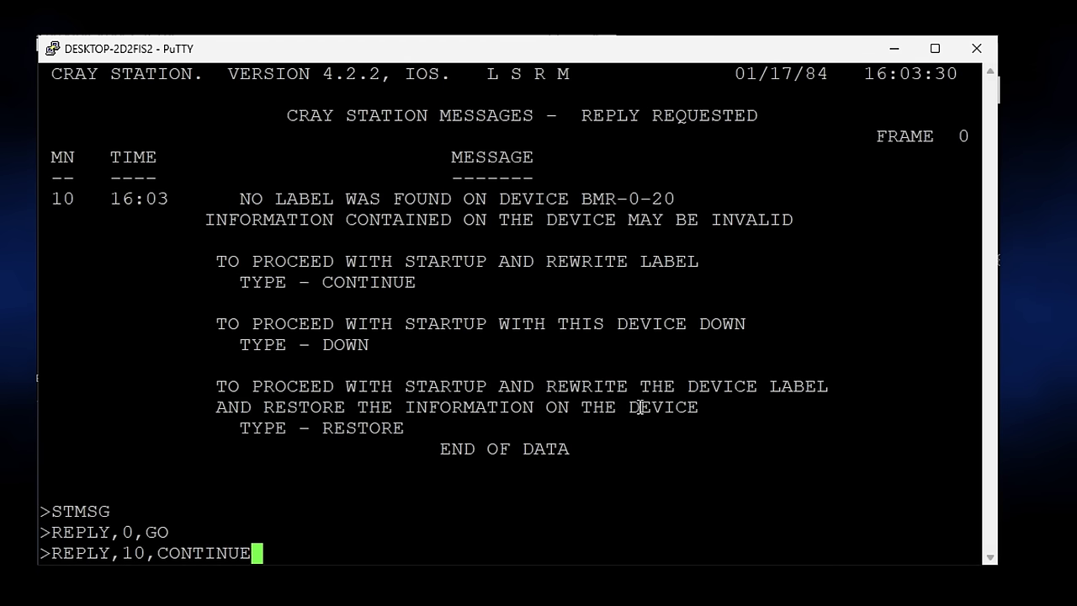
pyautogui.press('Return')
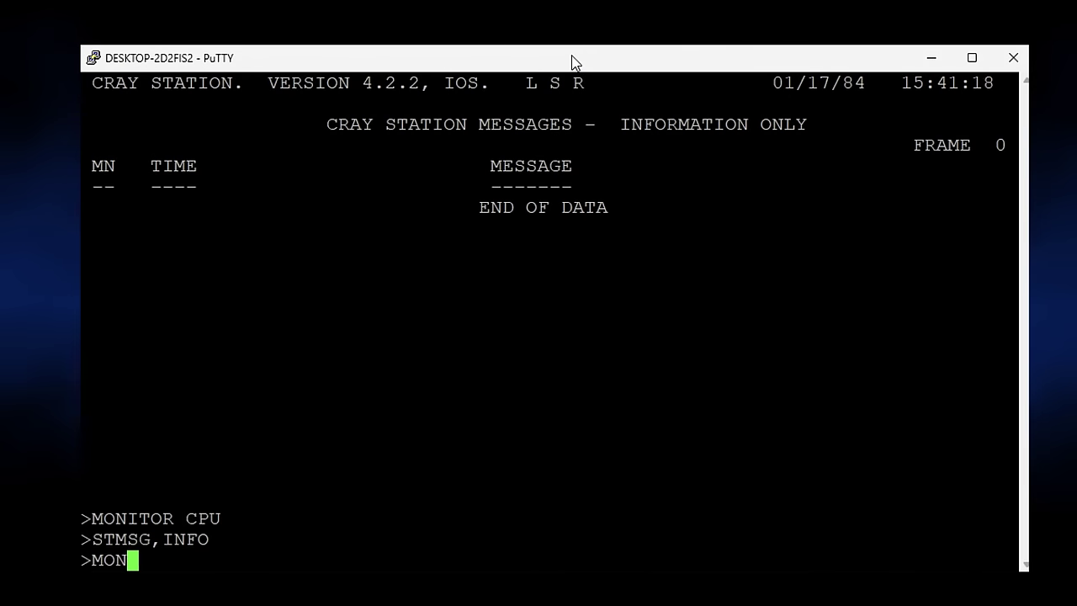
# Show the CPU utilization monitor with MONITOR,CPU.
pyautogui.write('ITOR,')
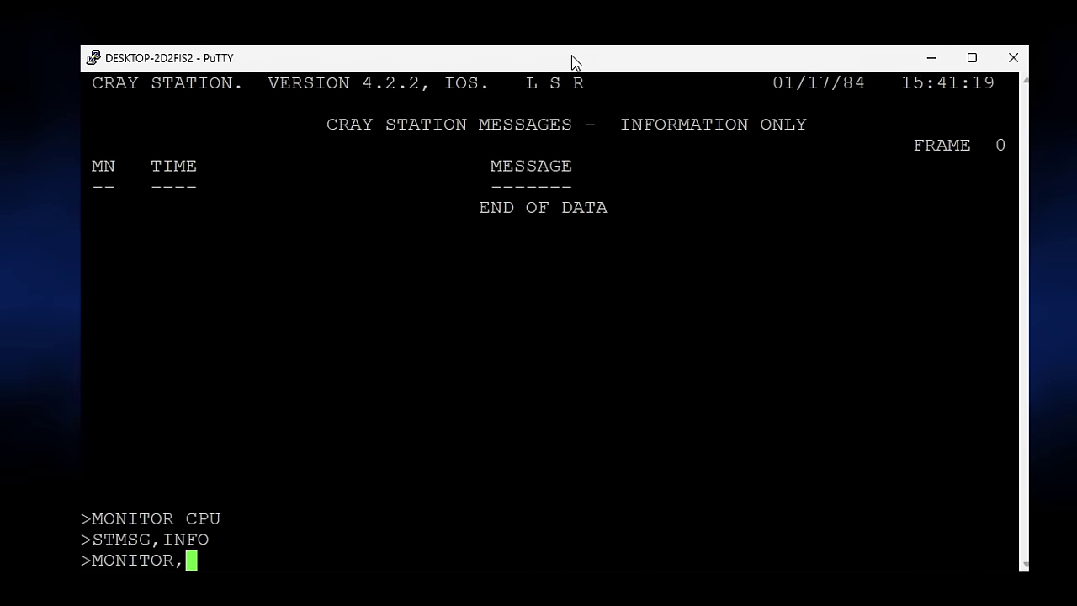
pyautogui.press('BackSpace')
pyautogui.write('CPU')
pyautogui.press('Return')
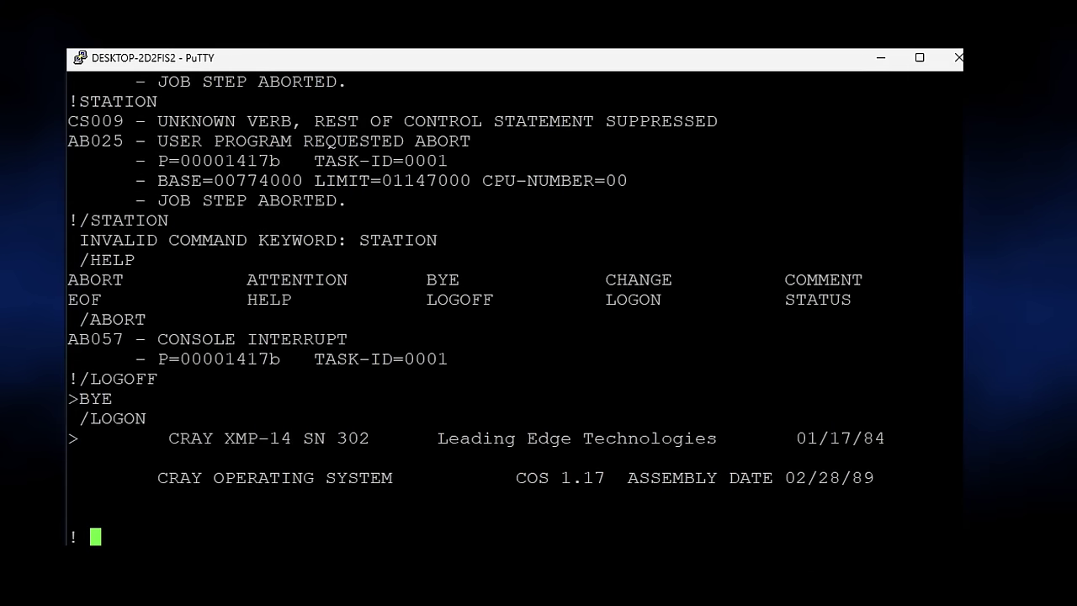
# Type an ACCOUNT statement with account and passwords, then list information-only messages with STMSG,INFO.
pyautogui.write('ACCOUNT,AC')
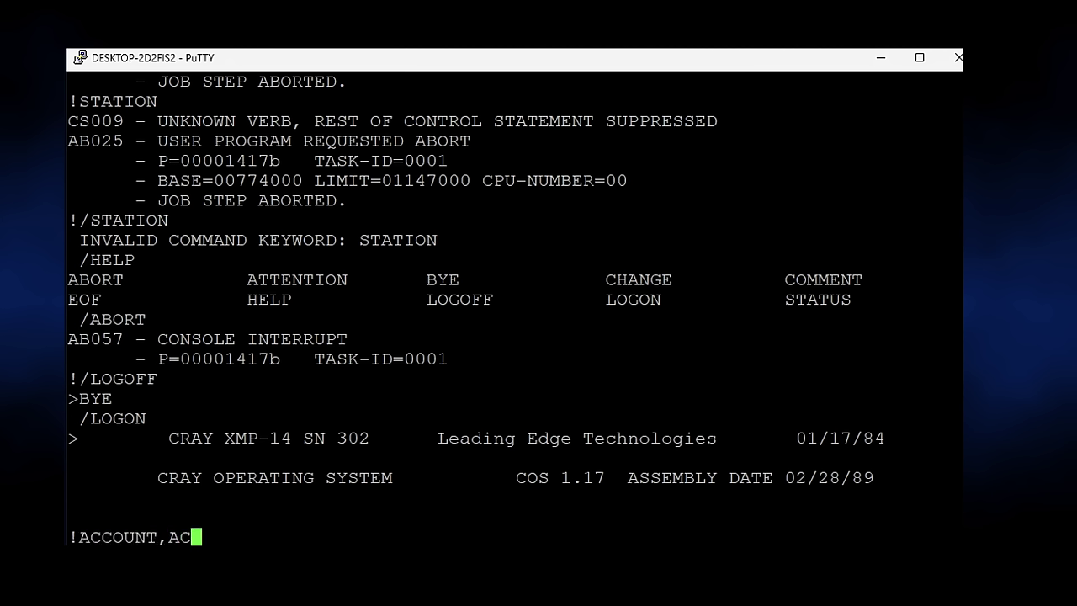
pyautogui.write('=CRAY,APW=')
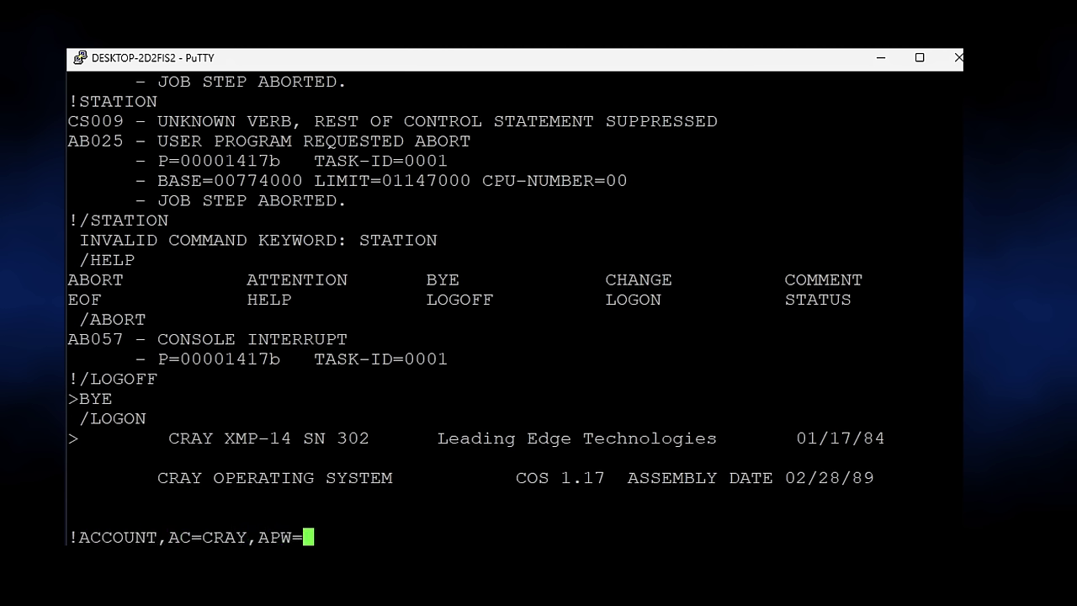
pyautogui.write('XYZZY,UP')
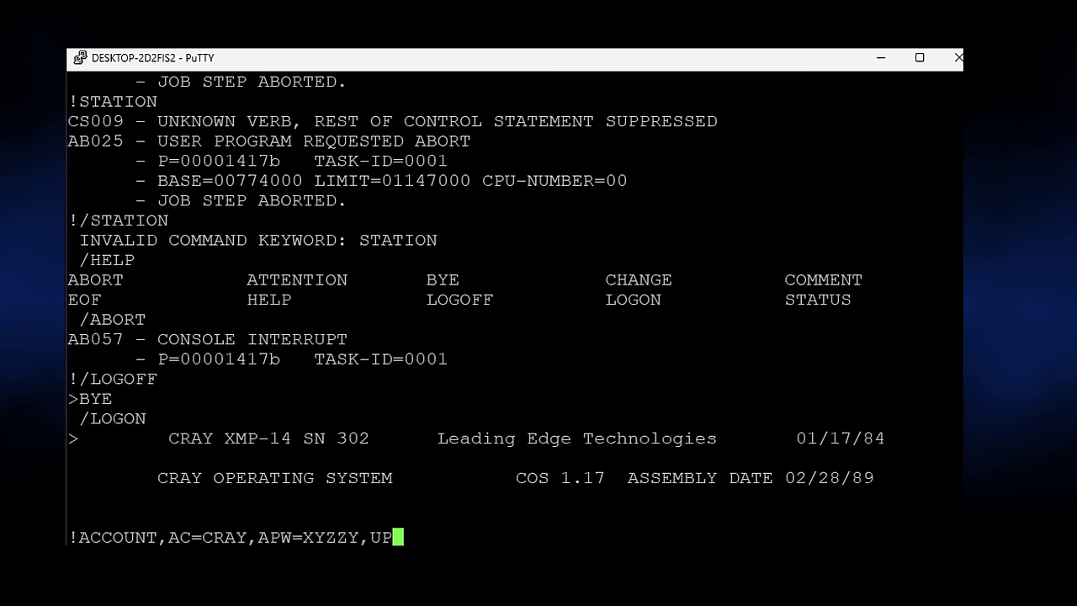
pyautogui.write('W=QUASA')
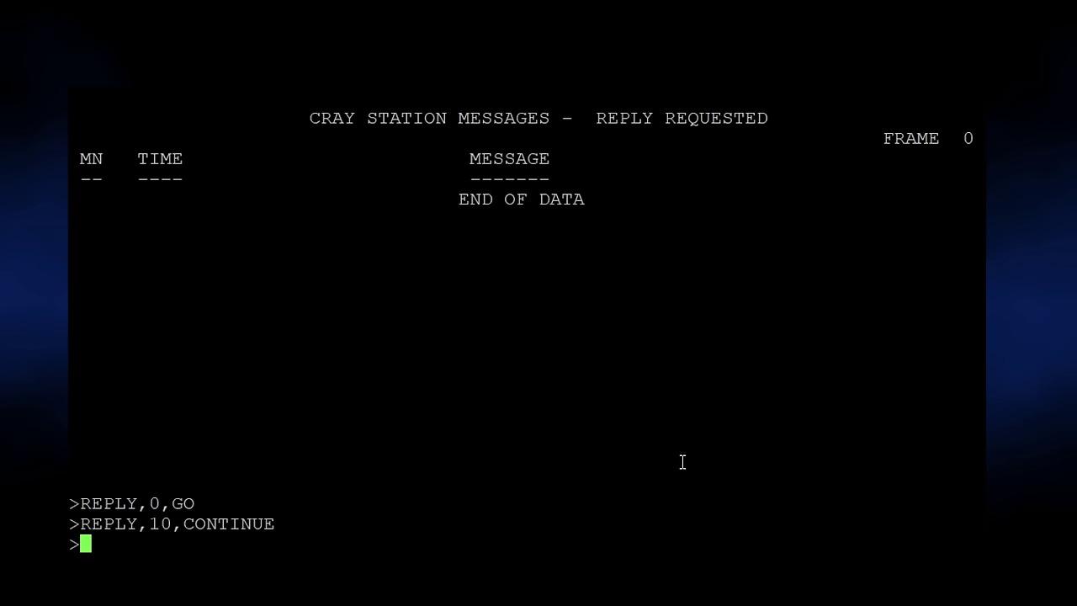
pyautogui.write('STMSG,INFO')
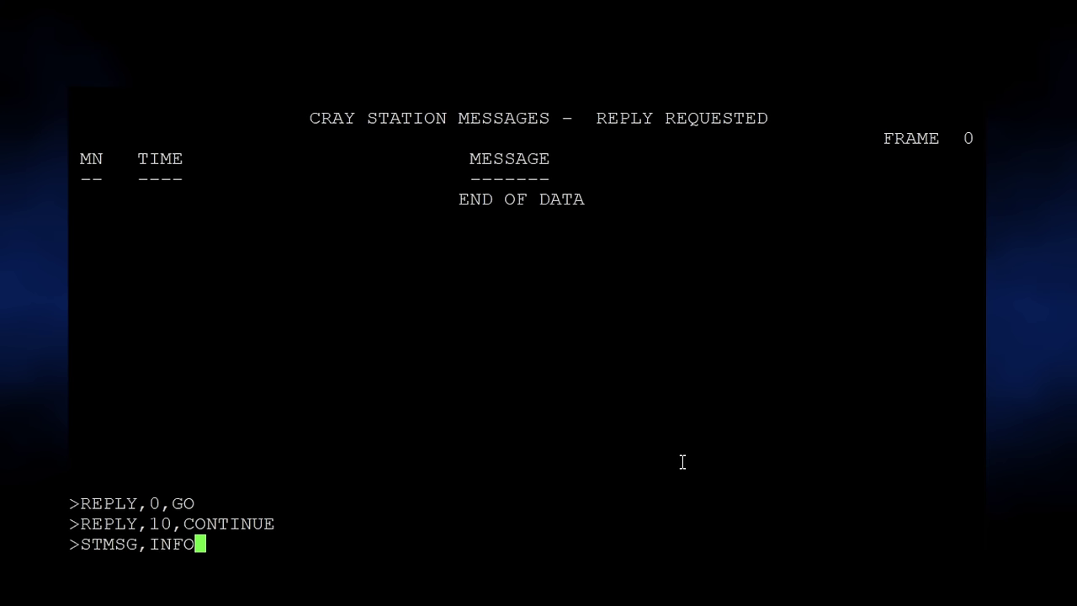
pyautogui.press('Return')
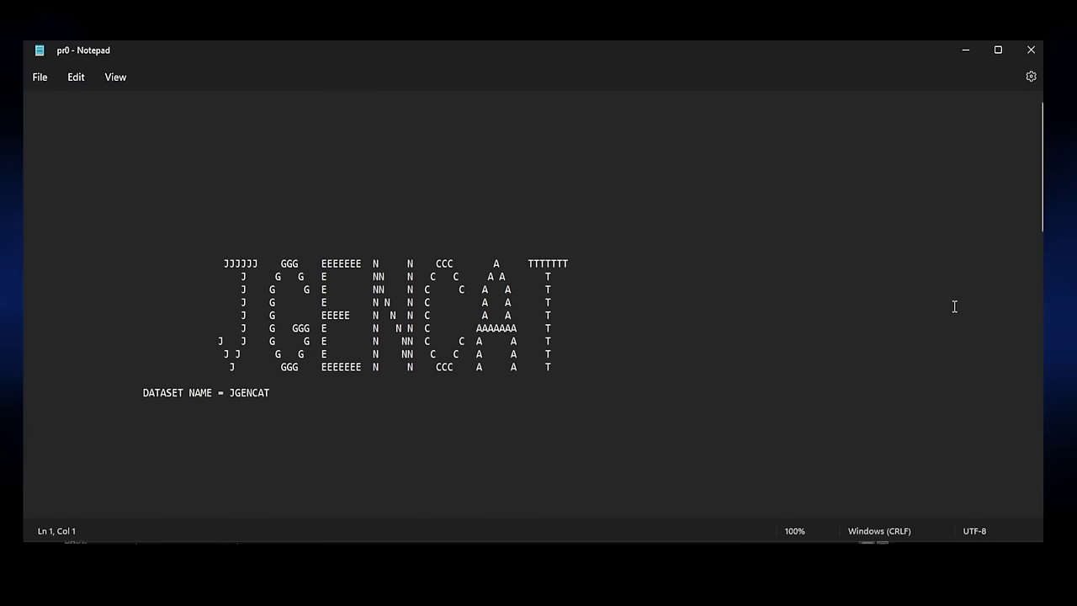
pyautogui.scroll(-20, 927, 332)
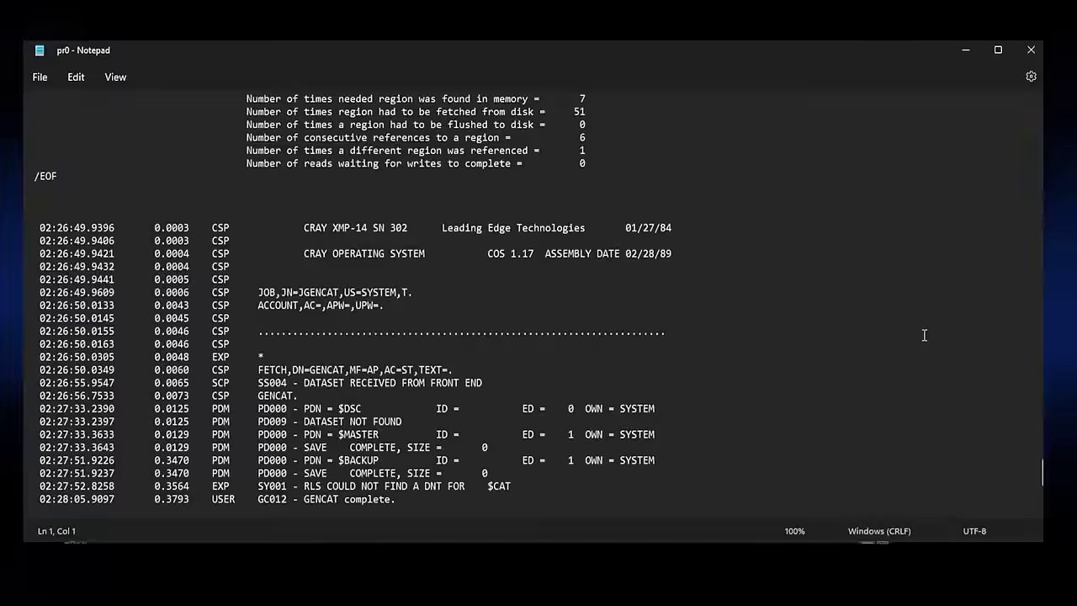
pyautogui.scroll(10, 923, 335)
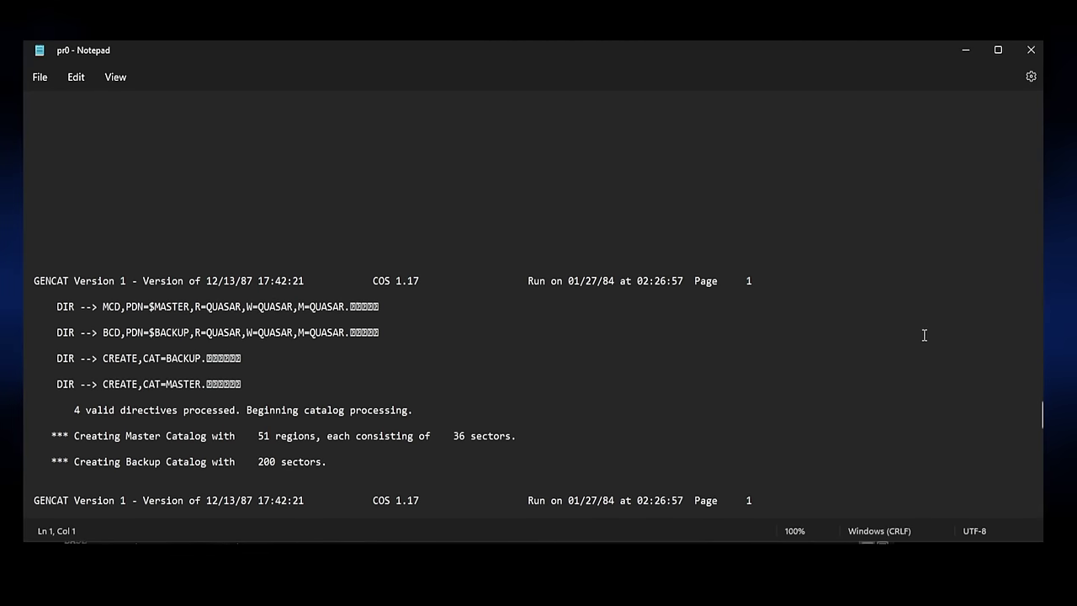
pyautogui.scroll(-2, 923, 335)
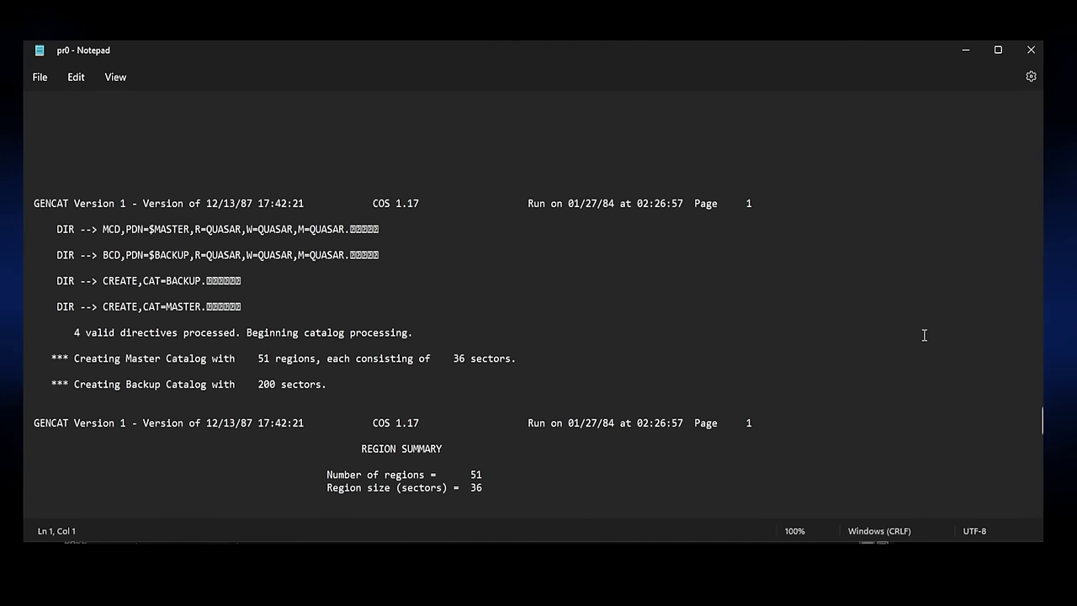
pyautogui.scroll(-3, 923, 335)
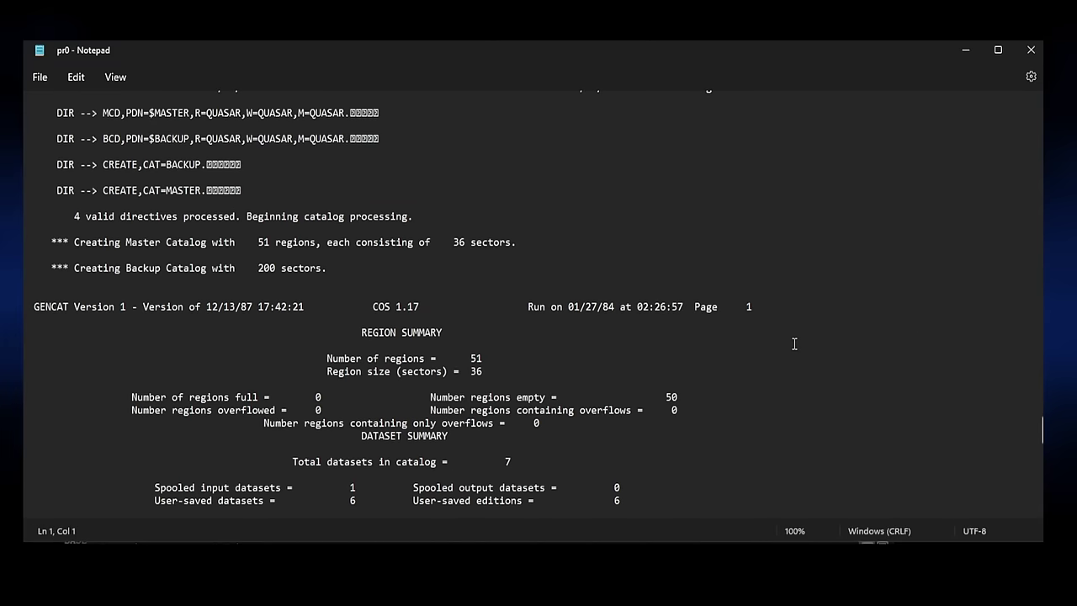
pyautogui.scroll(-15, 794, 344)
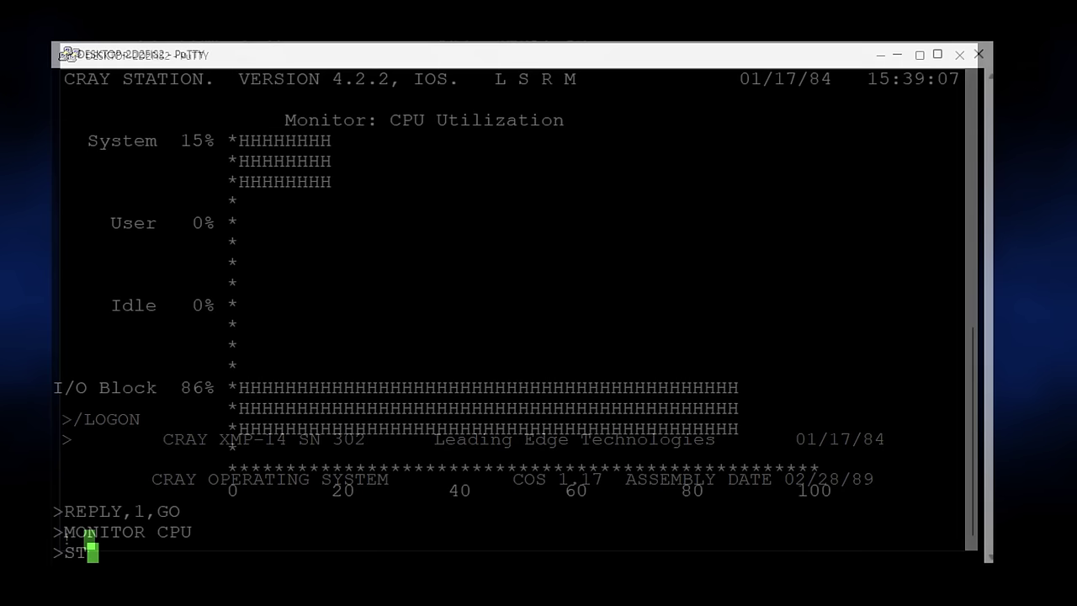
# Enter MSG,INFO to list the station's information messages.
pyautogui.write('MSG,INFO')
pyautogui.press('Return')
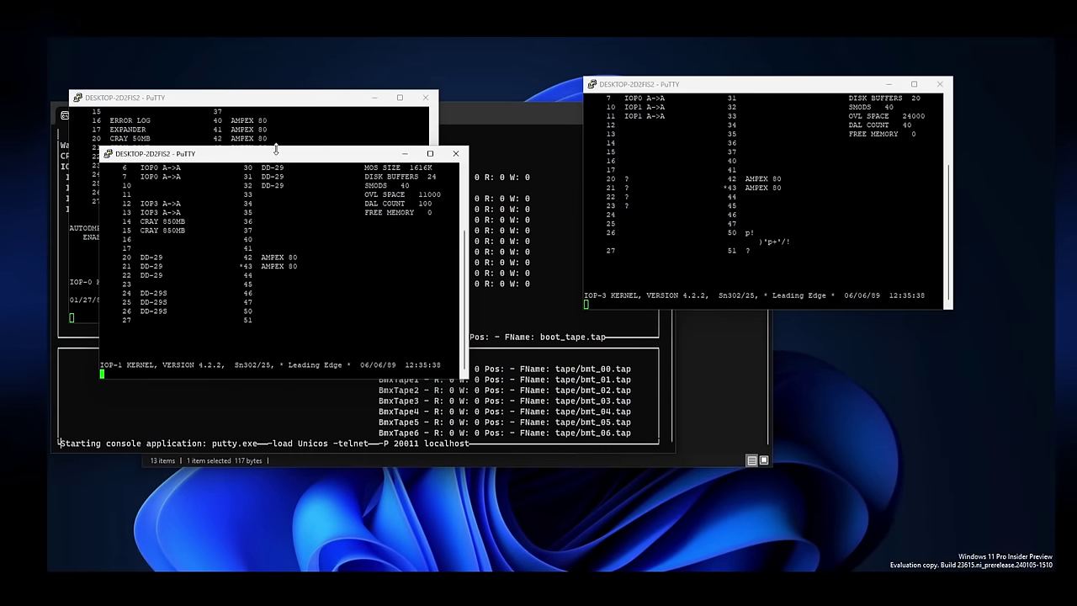
# Rearrange the IOP-1 and IOP-3 console windows and bring the simulator console forward.
pyautogui.moveTo(276, 153); pyautogui.dragTo(757, 338)
pyautogui.moveTo(720, 87); pyautogui.dragTo(708, 63)
pyautogui.click(526, 120)
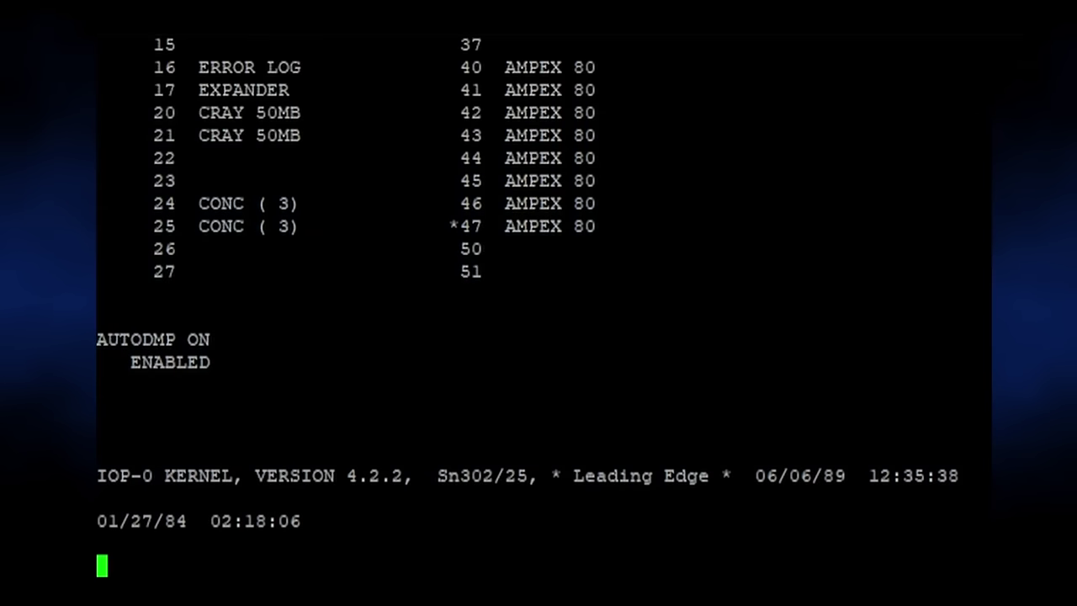
pyautogui.write('START @DK')
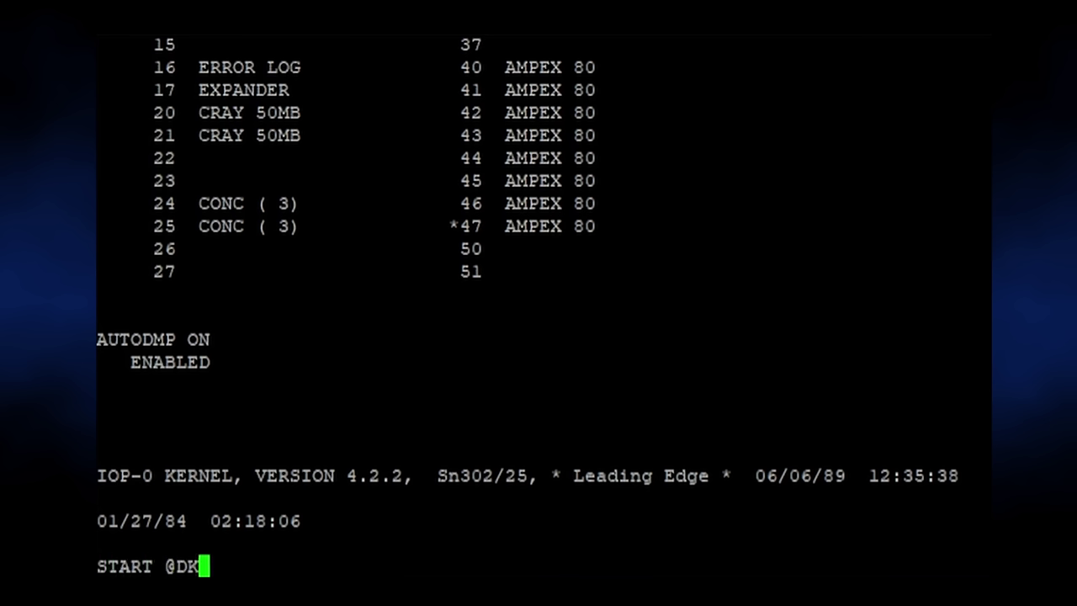
pyautogui.write('0:COS_117')
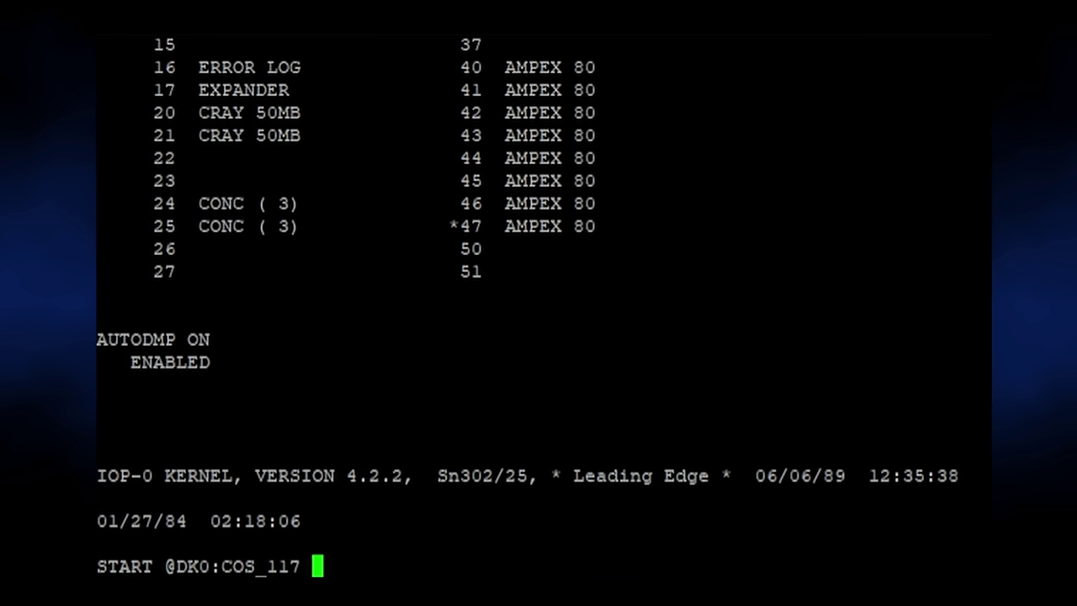
pyautogui.write(' @DK0')
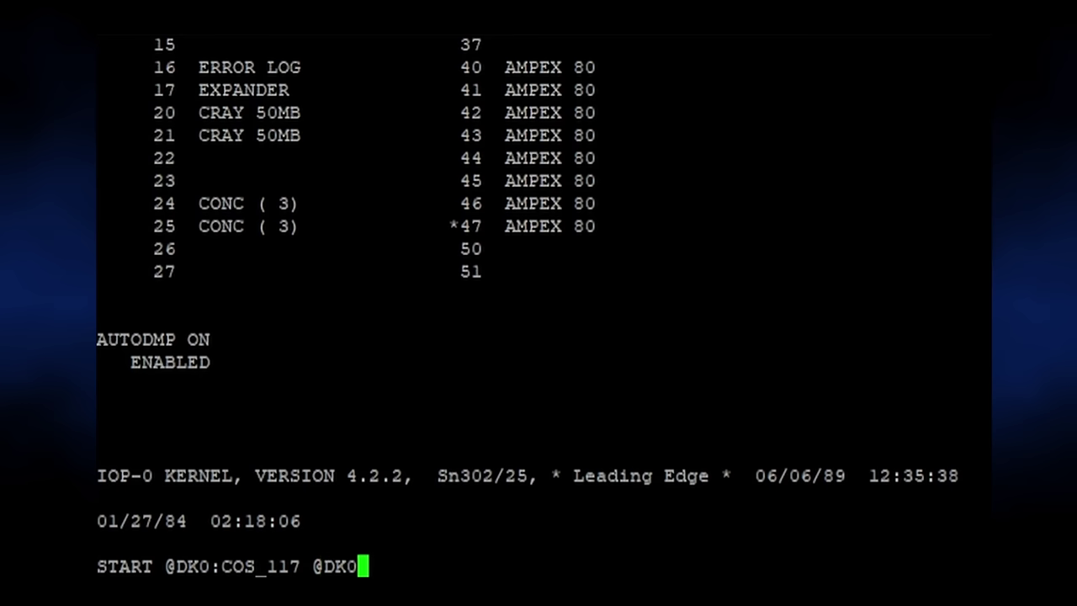
pyautogui.write(':INSTALL')
pyautogui.press('Return')
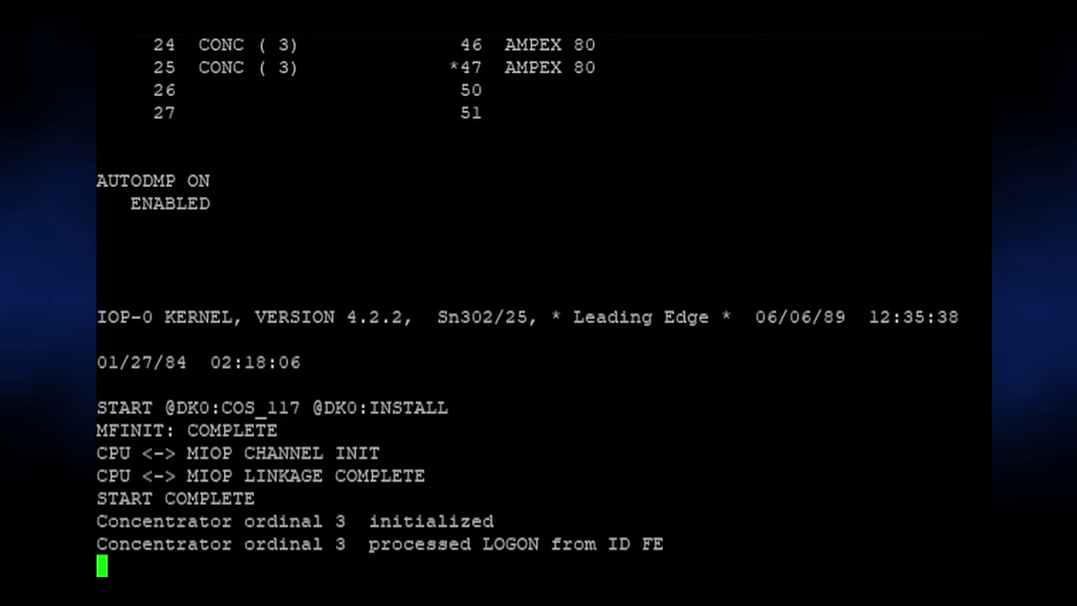
pyautogui.write('STATION')
pyautogui.press('Return')
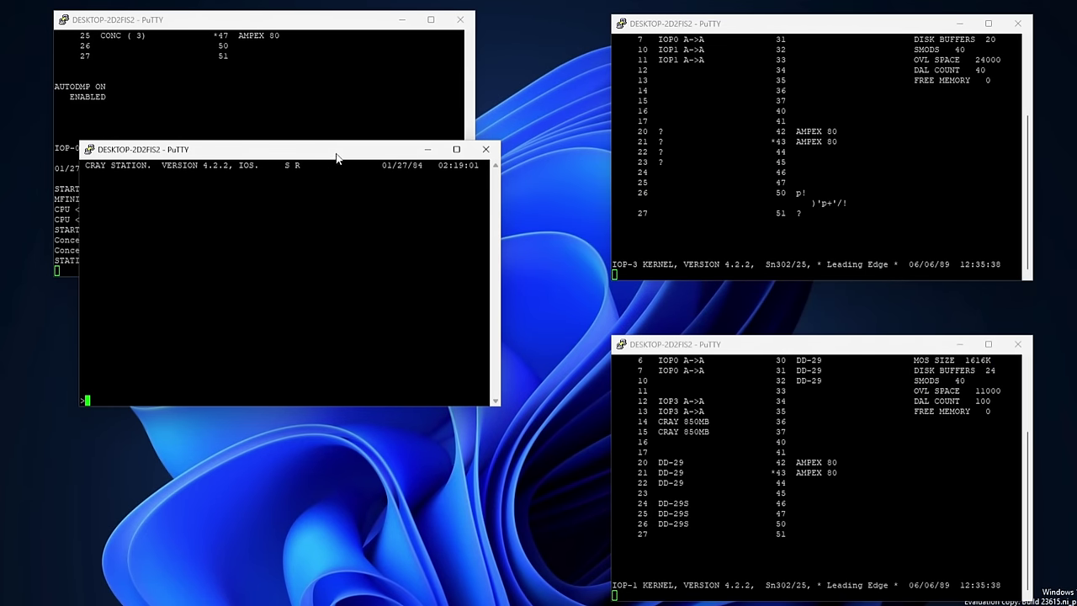
# Move the station window down and log on to COS with LOGON.
pyautogui.moveTo(335, 157); pyautogui.dragTo(307, 312)
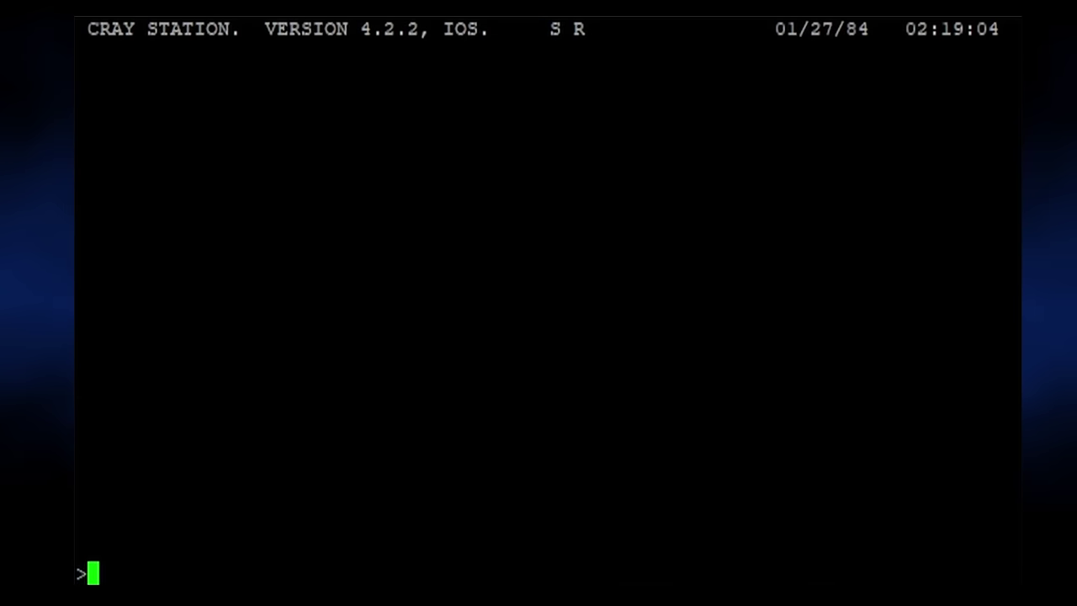
pyautogui.write('LOGON')
pyautogui.press('Return')
# Browse the station HELP command list, paging forward and back.
pyautogui.write('help')
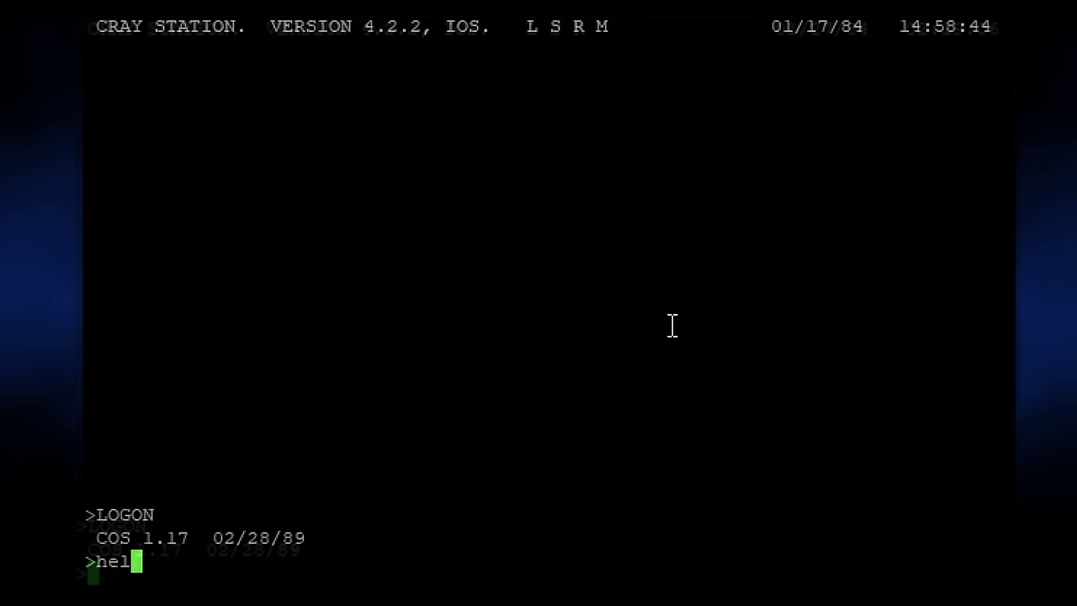
pyautogui.press('Return')
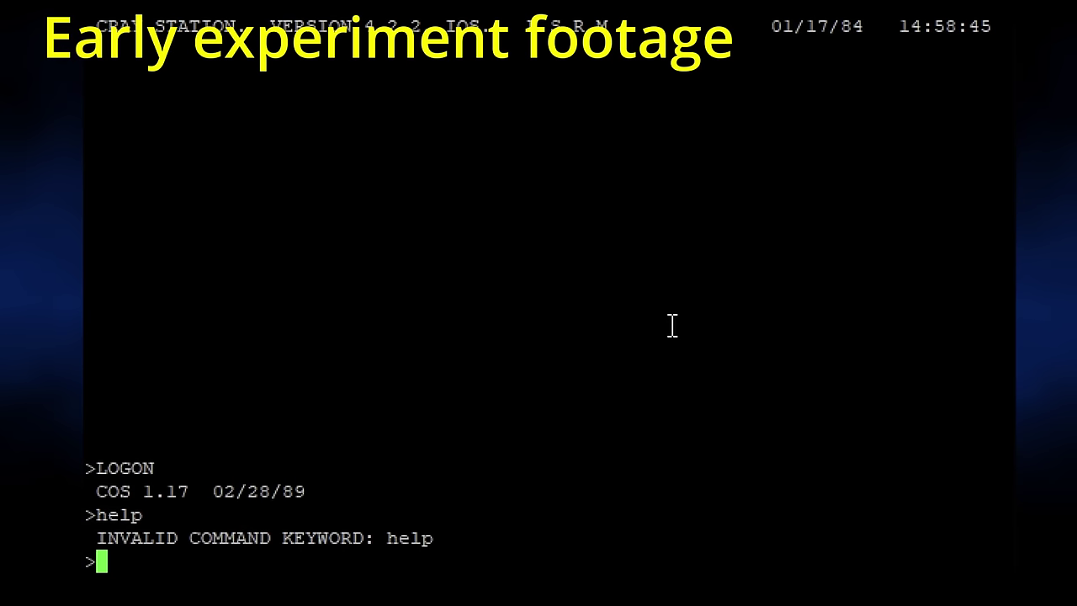
pyautogui.write('HELP')
pyautogui.press('Return')
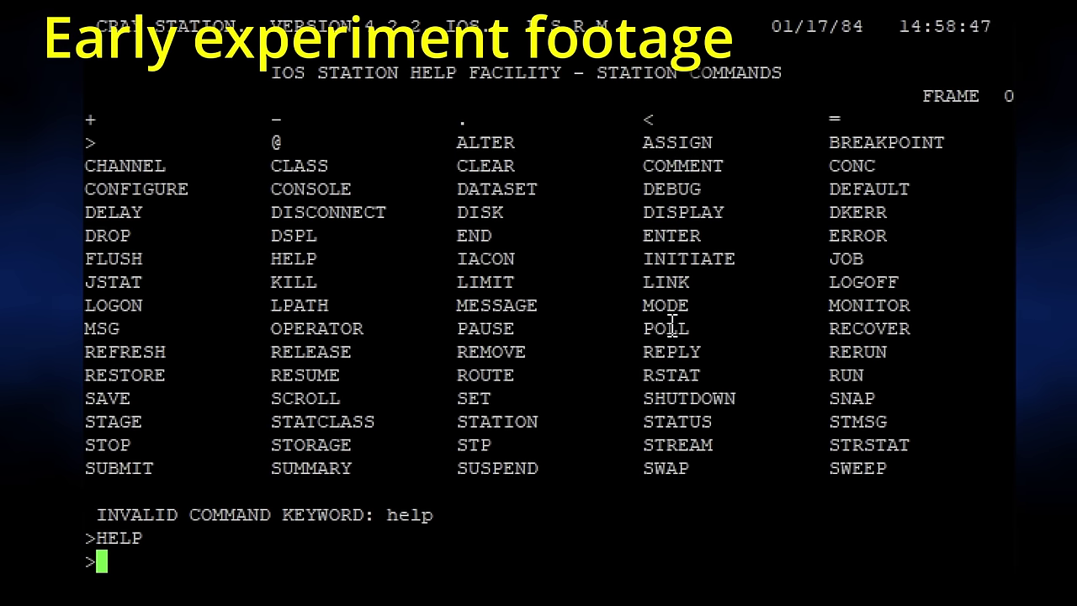
pyautogui.write('+')
pyautogui.press('Return')
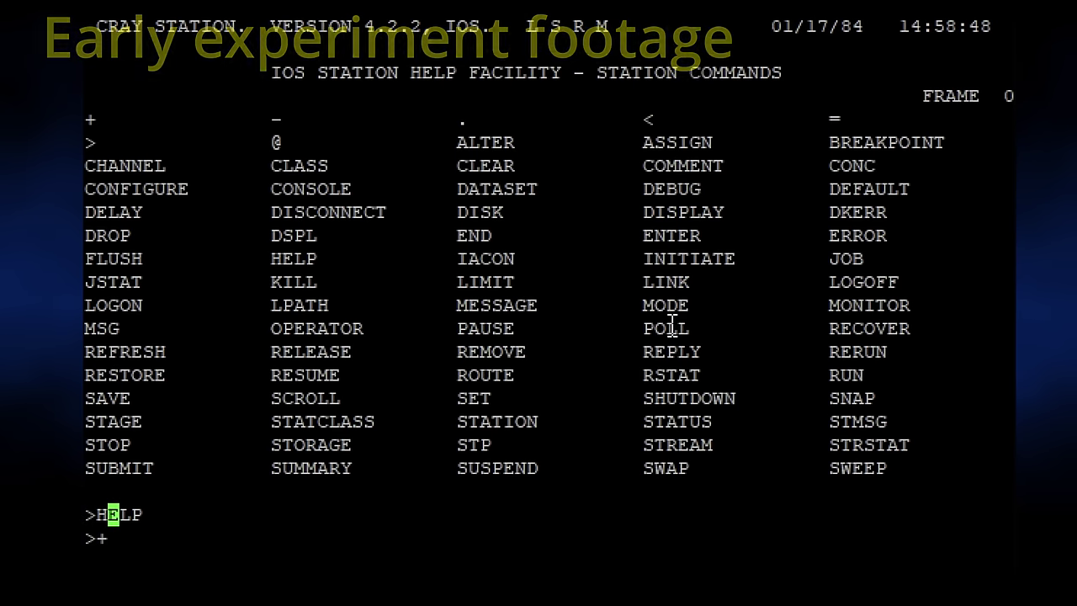
pyautogui.write('-')
pyautogui.press('Return')
# Show MONITOR,CPU, then list messages awaiting a reply with STMSG.
pyautogui.write('MONITOR,CPU')
pyautogui.press('Return')
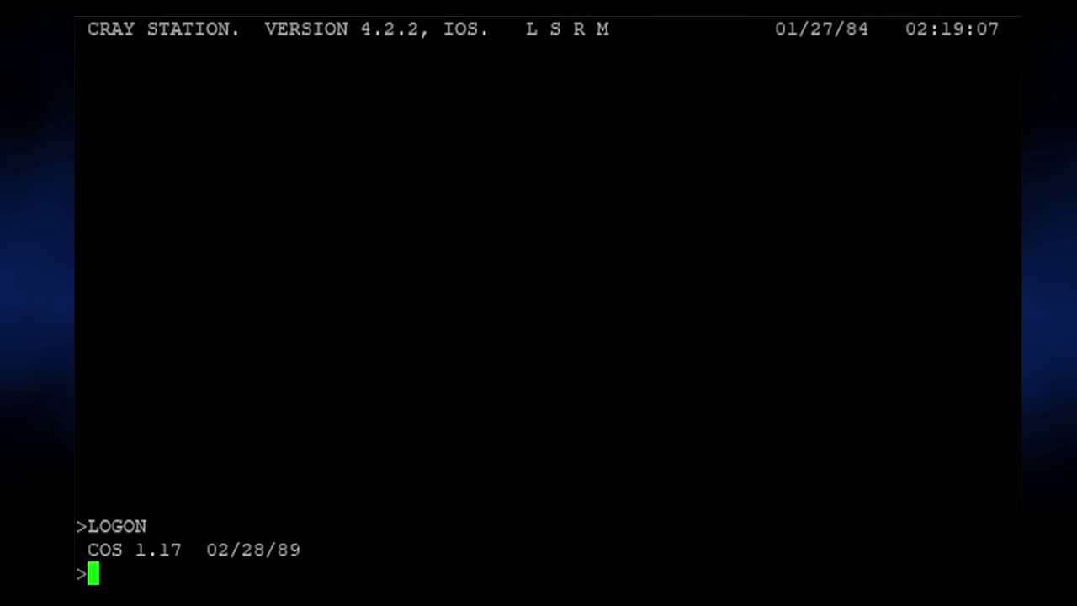
pyautogui.write('STMSG')
pyautogui.press('Return')
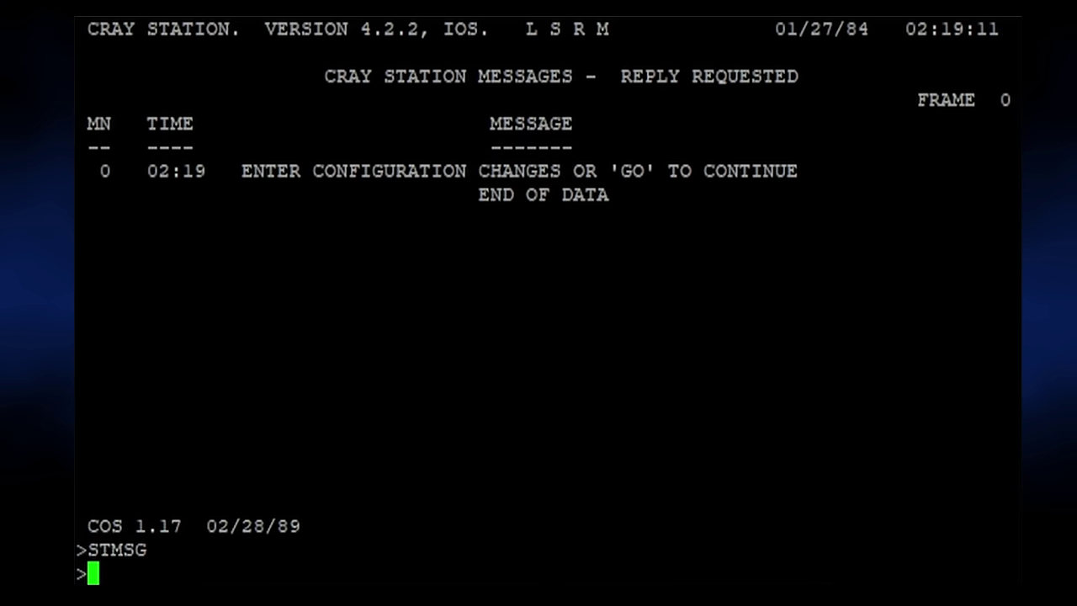
# Answer GO to startup messages 0 and 1 with REPLY,0,GO and REPLY,1,GO.
pyautogui.write('REPLY,0,GO')
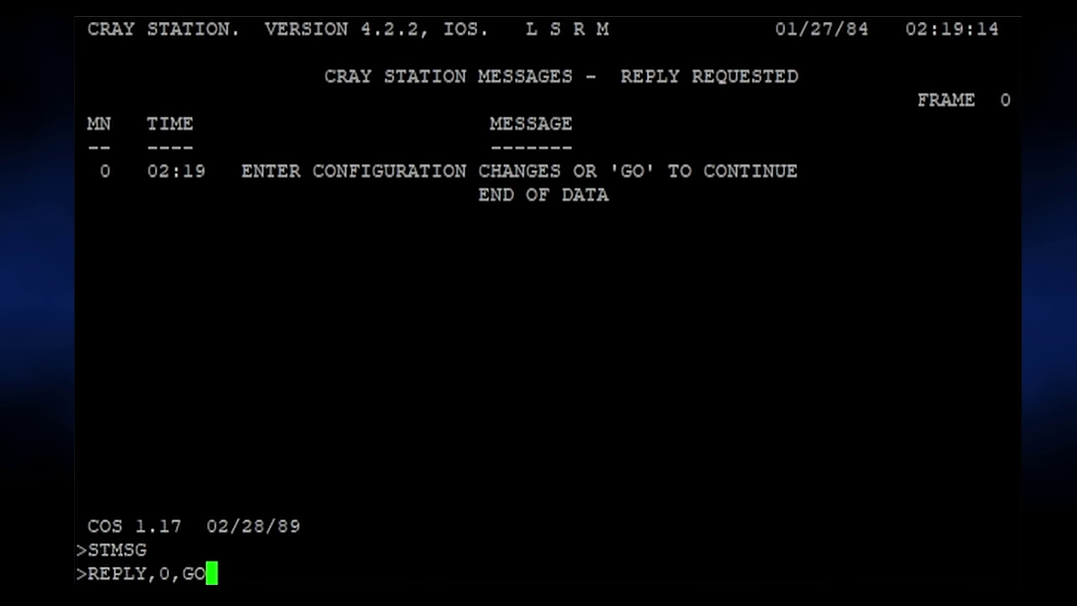
pyautogui.press('Return')
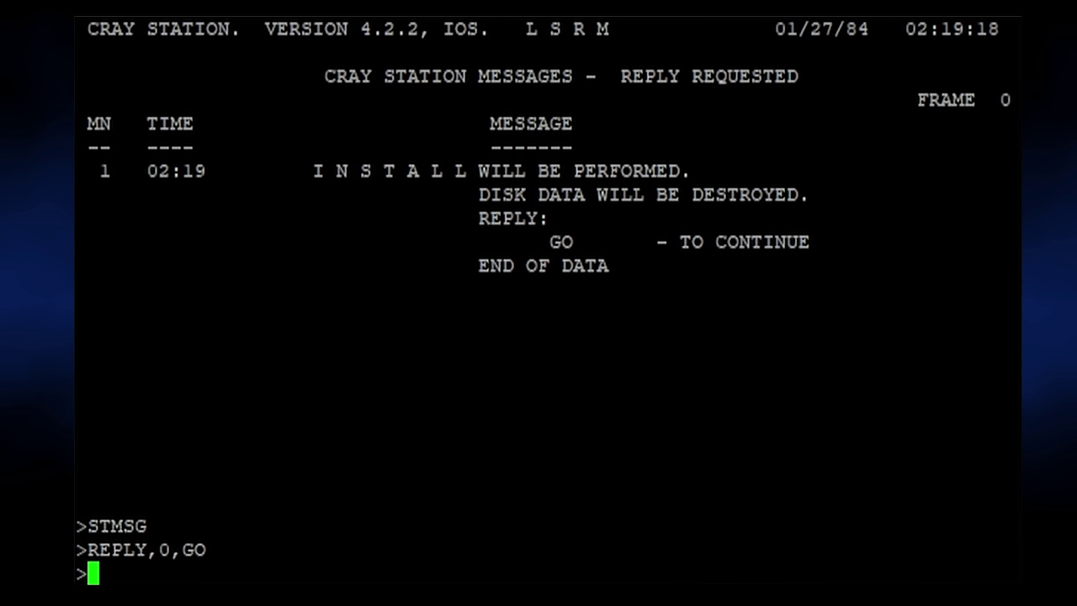
pyautogui.write('REPL')
pyautogui.write('Y,1')
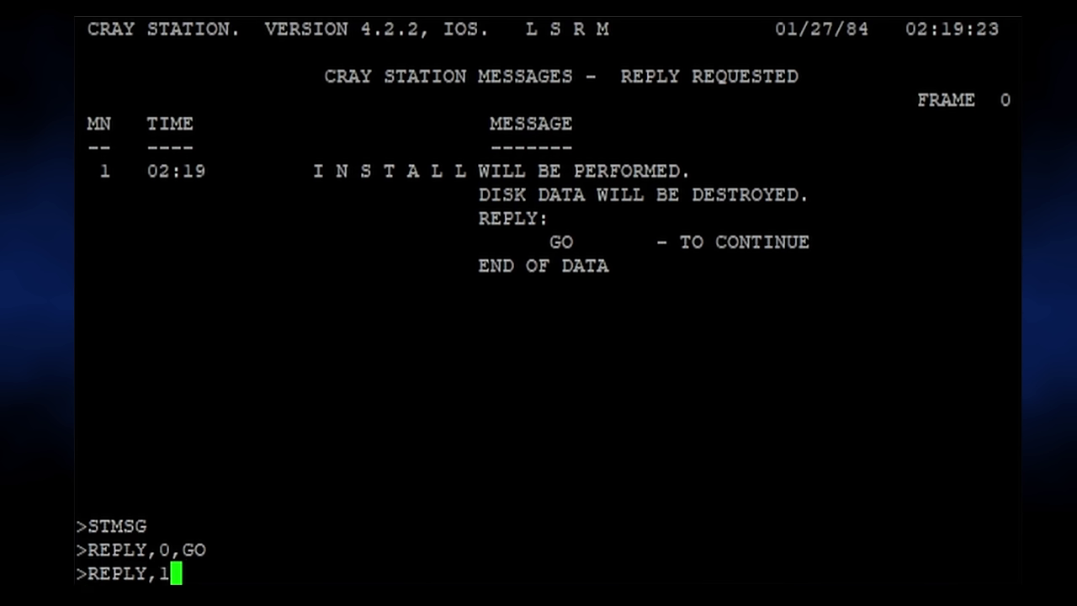
pyautogui.write(',')
pyautogui.write('GO')
pyautogui.press('Return')
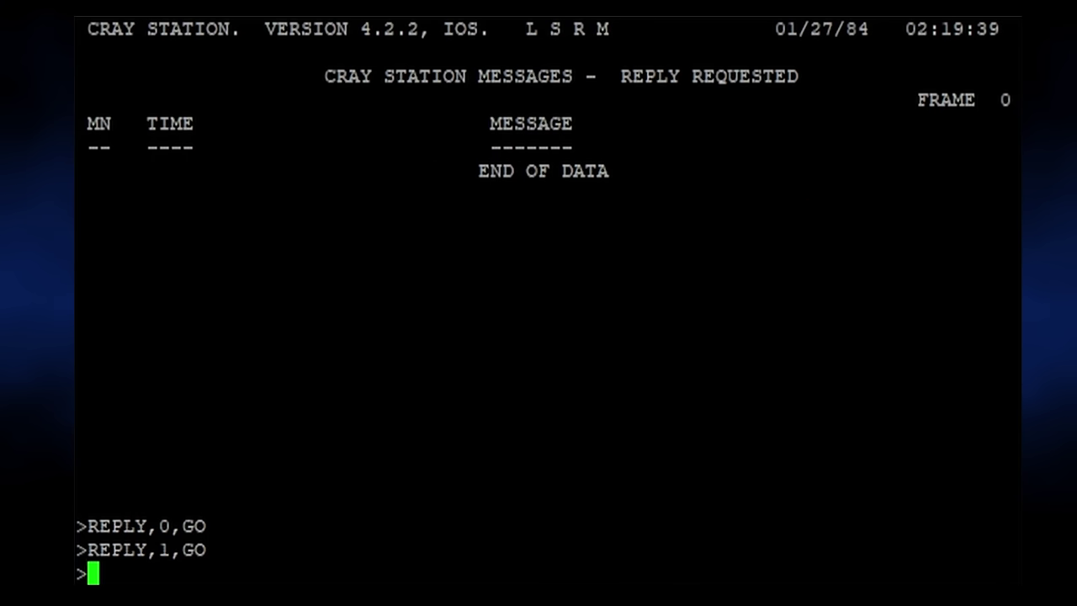
# List the information startup messages with STMSG,INFO and page to the next frame.
pyautogui.write('STMSG,INFO')
pyautogui.press('Return')
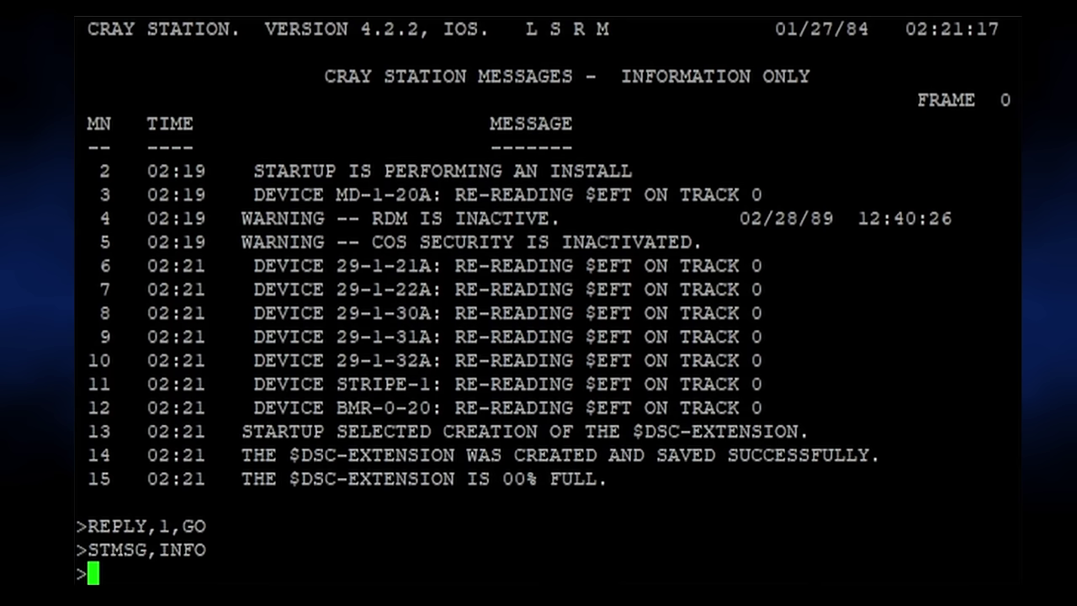
pyautogui.write('+')
pyautogui.press('Return')
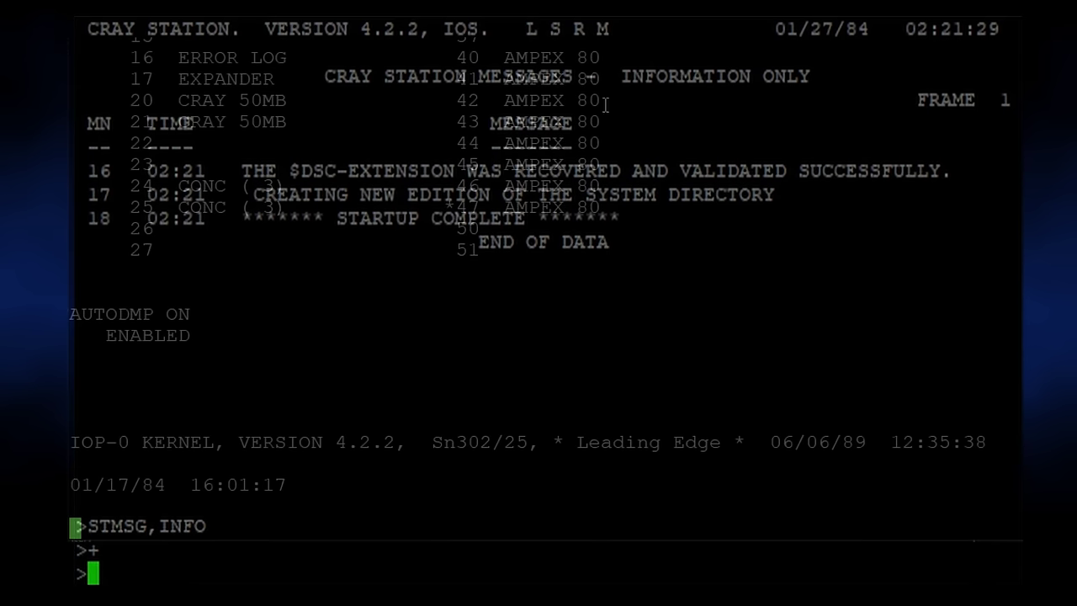
# Deadstart COS 1.17 from the kernel console with START COS_117 DEADSTART.
pyautogui.write('START COS_!!& DEADSTART')
pyautogui.press('Return')
pyautogui.write('START COS_117 DEADSTART')
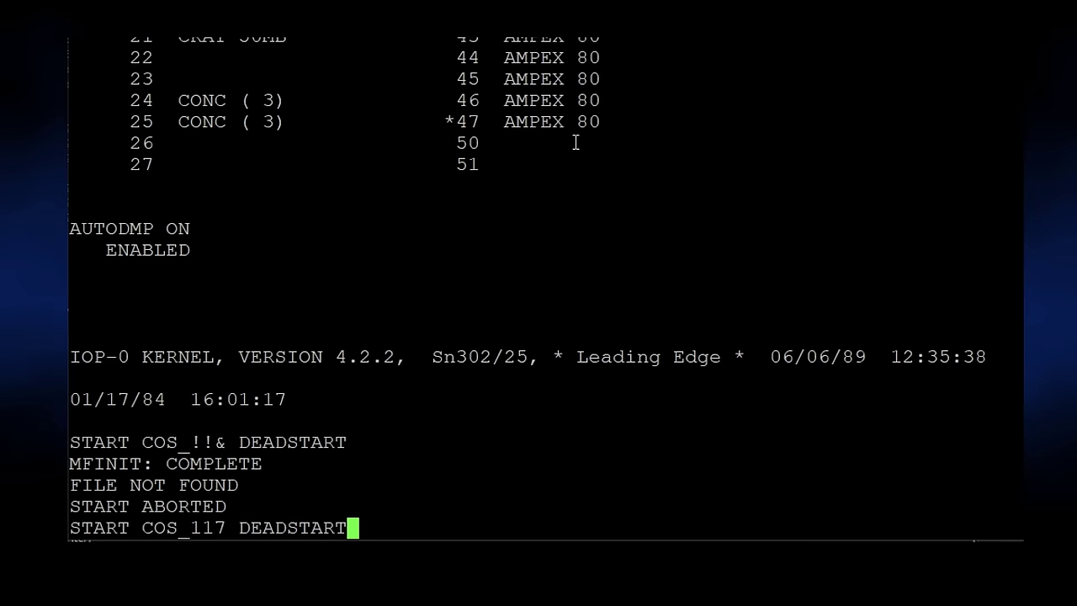
pyautogui.press('Return')
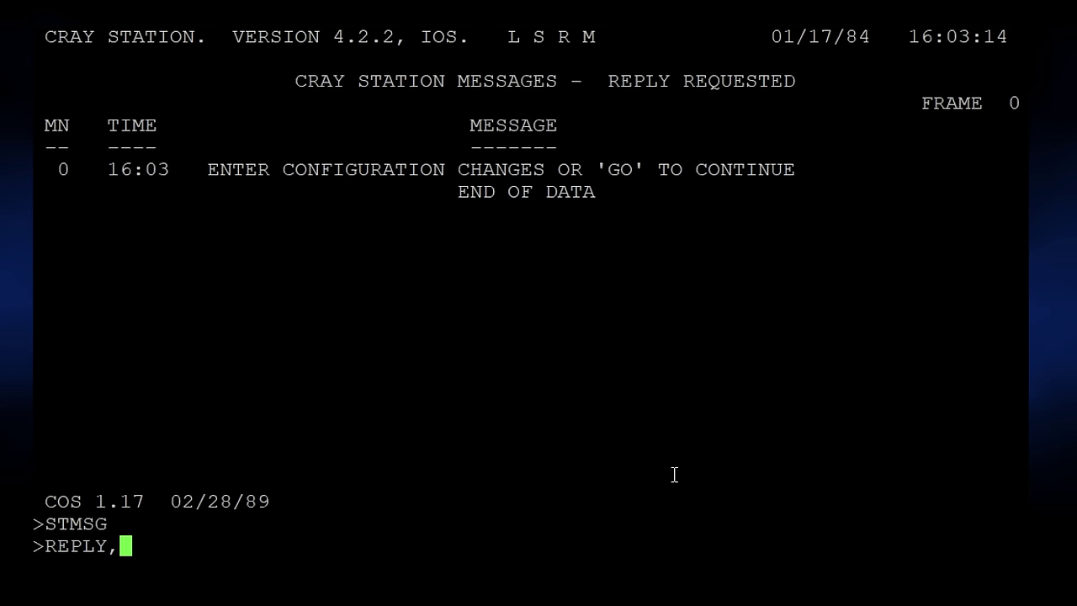
# Reply GO to message 0 and CONTINUE to message 10.
pyautogui.write('0,GO')
pyautogui.press('Return')
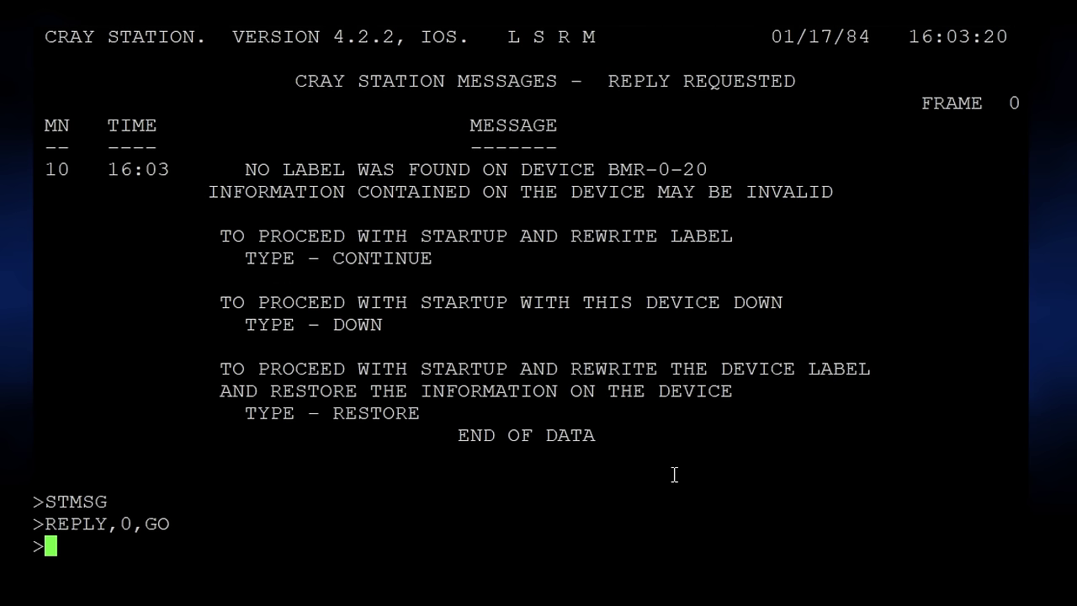
pyautogui.write('REPLY,10,GO')
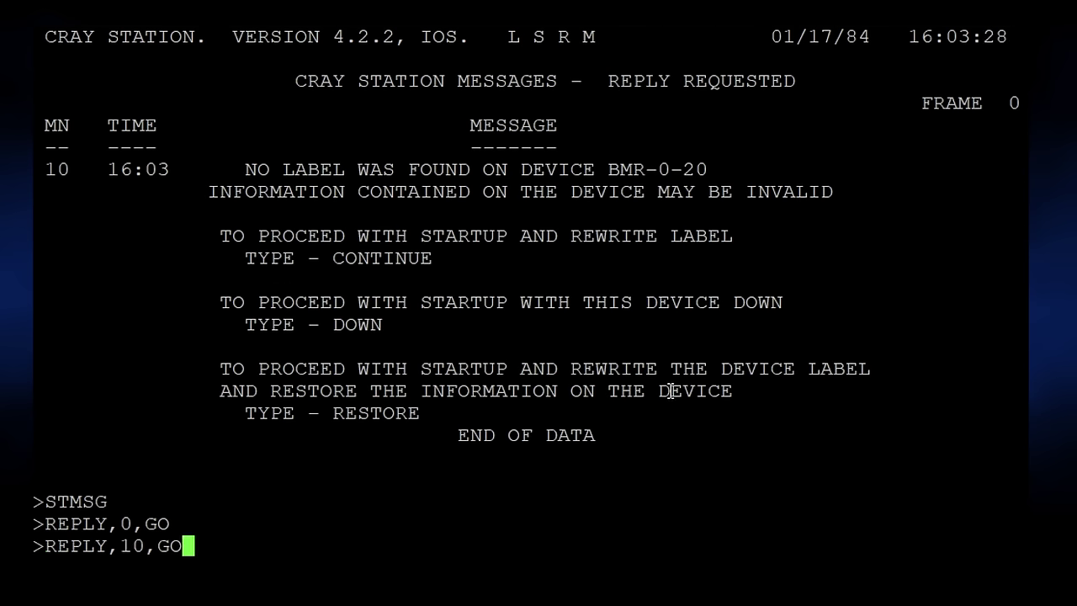
pyautogui.press('BackSpace')
pyautogui.press('BackSpace')
pyautogui.write('CONTINUE')
pyautogui.press('Return')
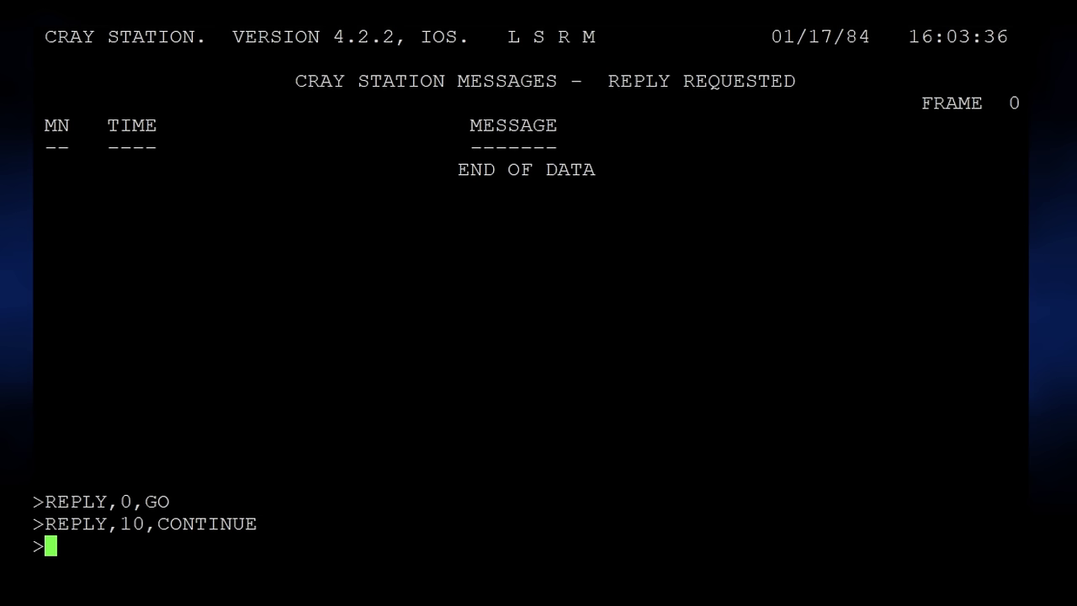
# Show the informational station messages with STMSG,INFO and page to the next frame.
pyautogui.write('STMSG,INFO')
pyautogui.press('Return')
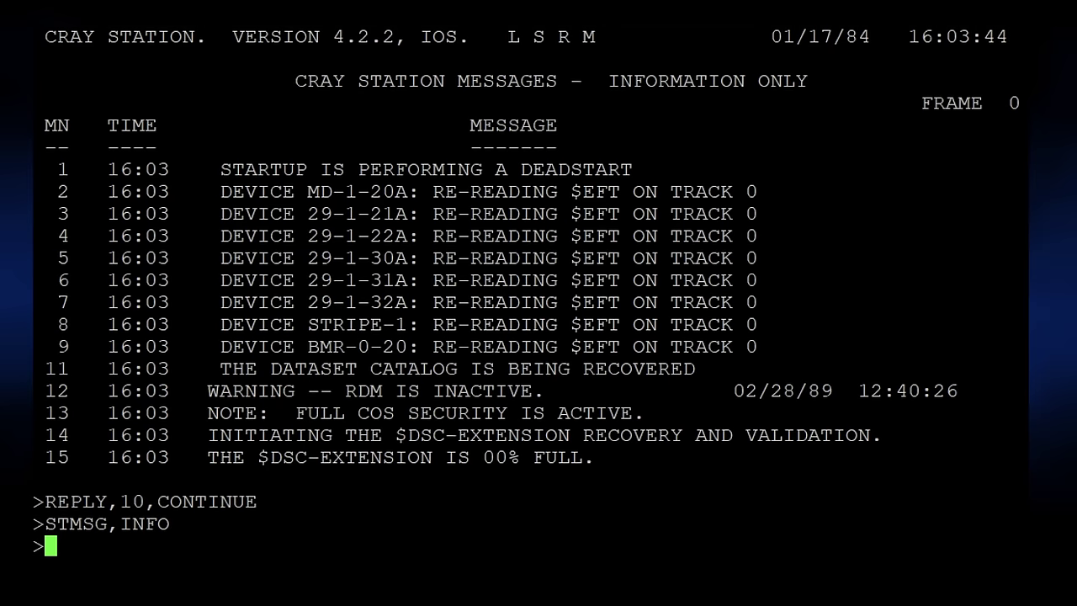
pyautogui.write('+')
pyautogui.press('Return')
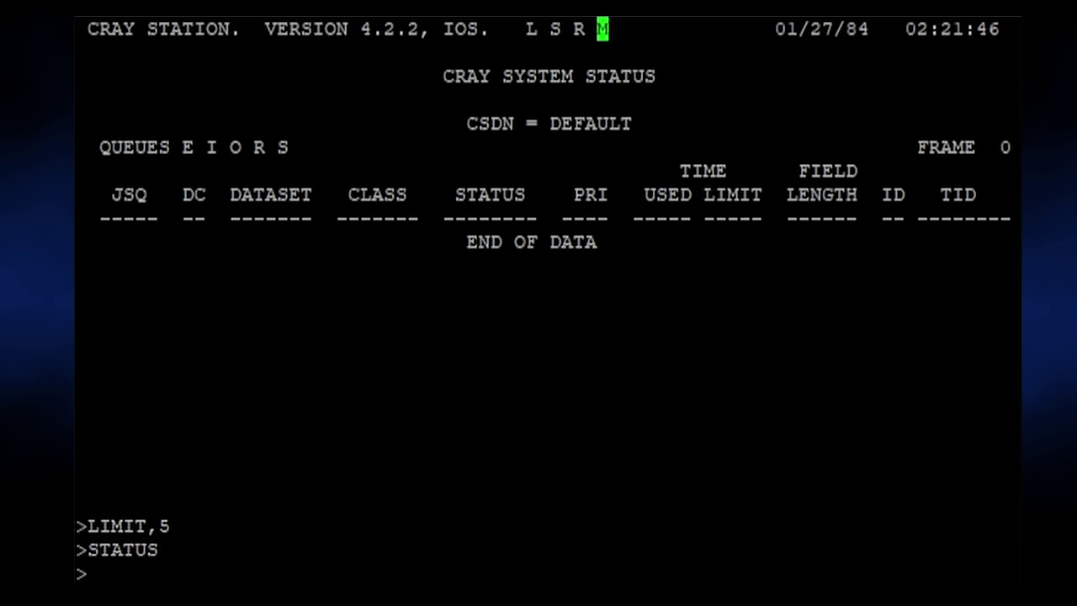
# Submit the JTEST30 job with SUBMIT,JTEST30 at the station prompt.
pyautogui.write('SUBMIT,JTEST30')
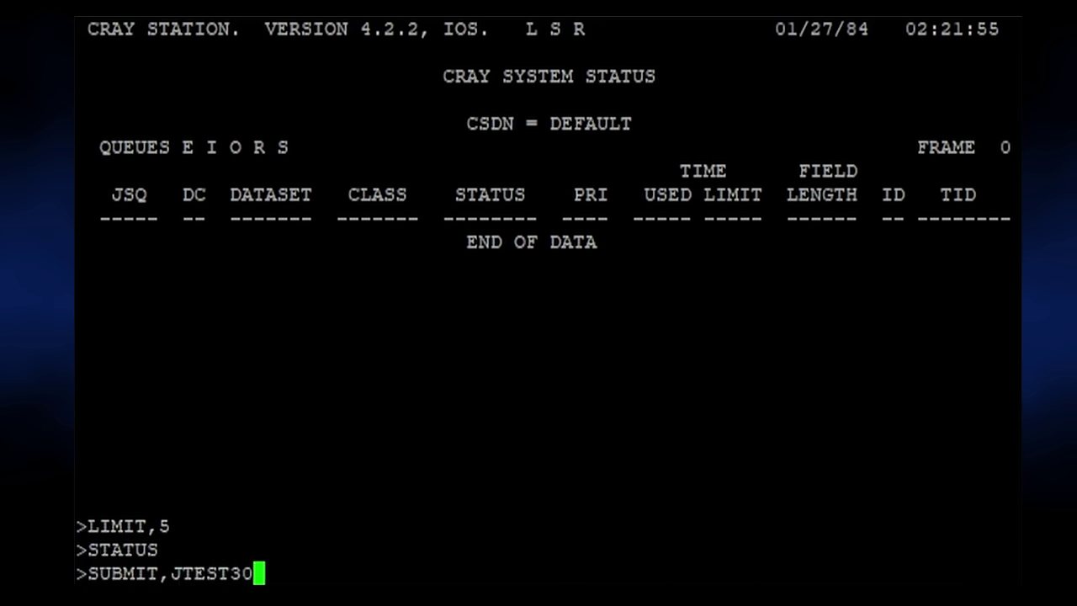
pyautogui.press('Return')
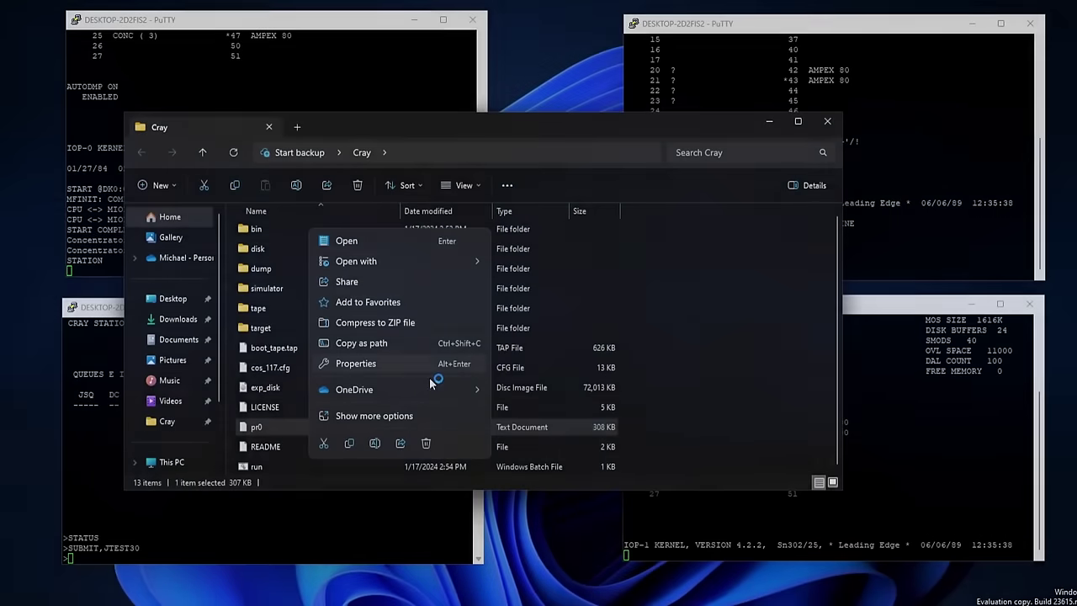
# Open the pr0 printout from the Cray folder in Notepad and move the window aside.
pyautogui.click(741, 459)
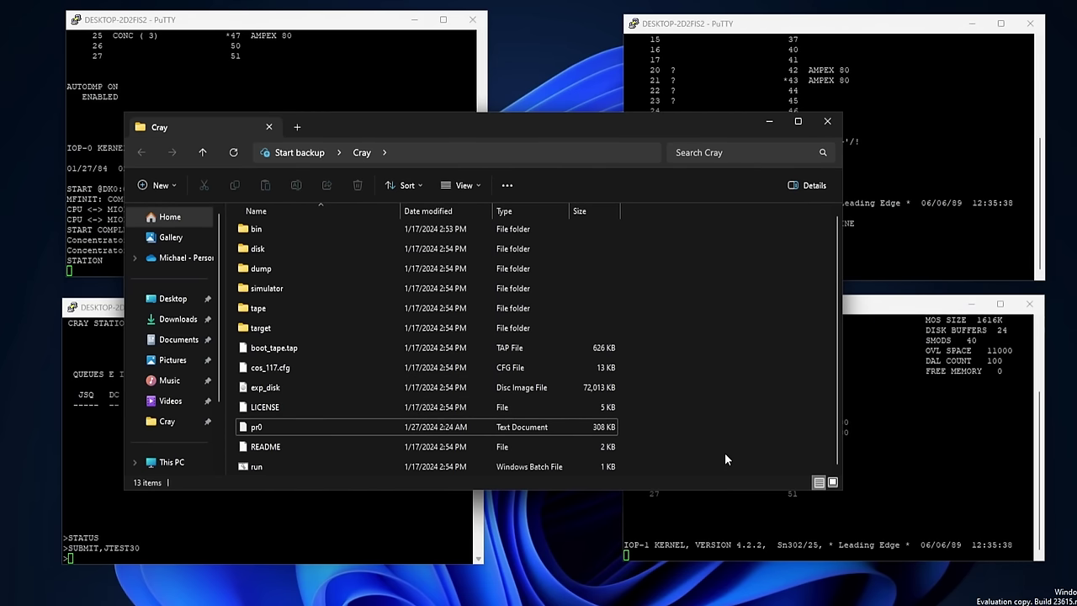
pyautogui.doubleClick(460, 430)
pyautogui.rightClick(469, 425)
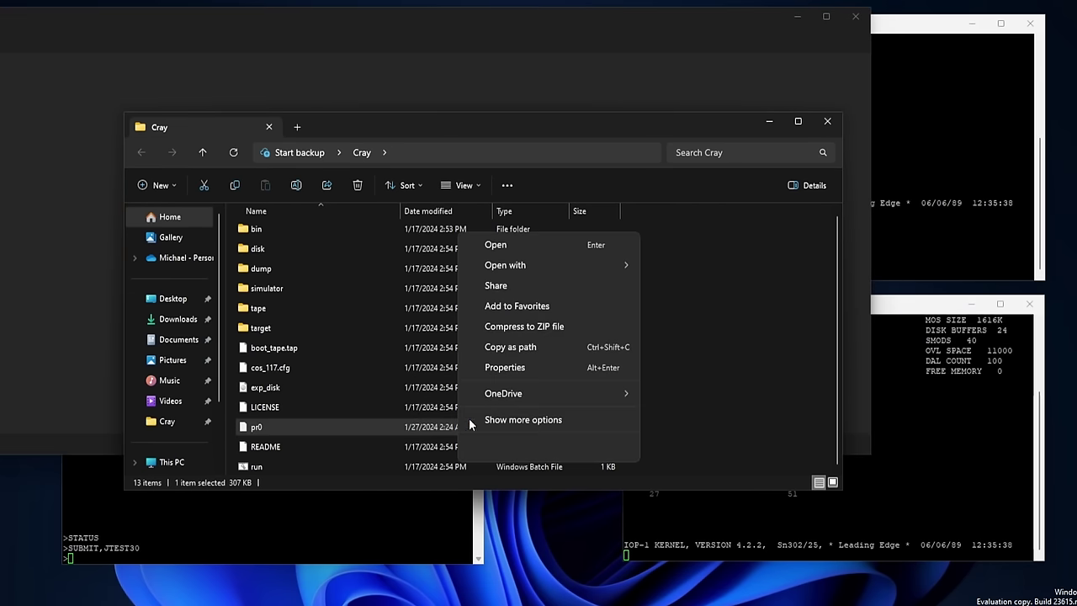
pyautogui.click(768, 122)
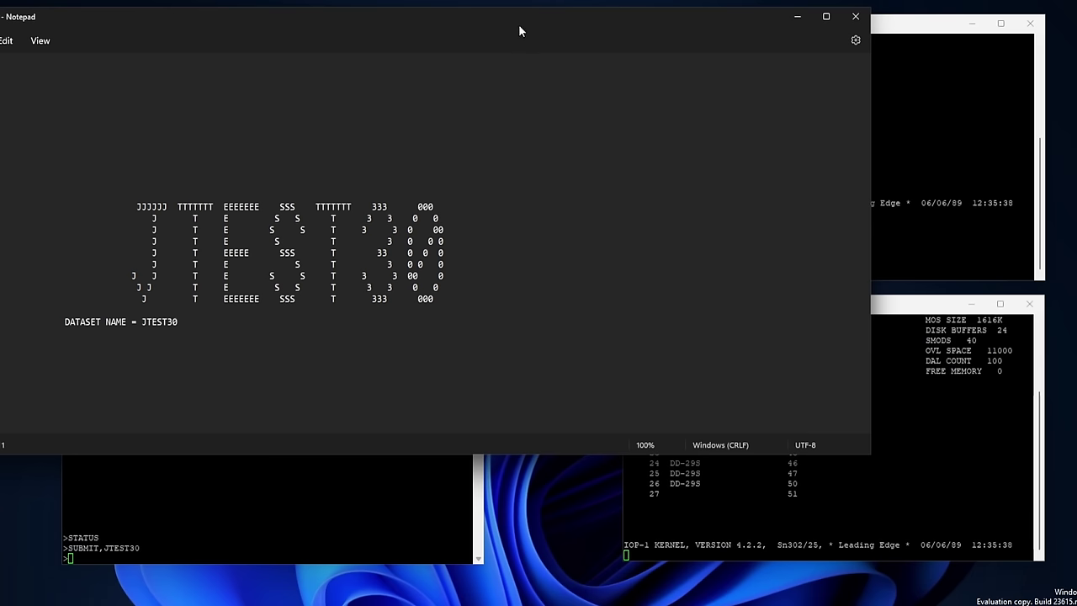
pyautogui.moveTo(518, 24); pyautogui.dragTo(627, 46)
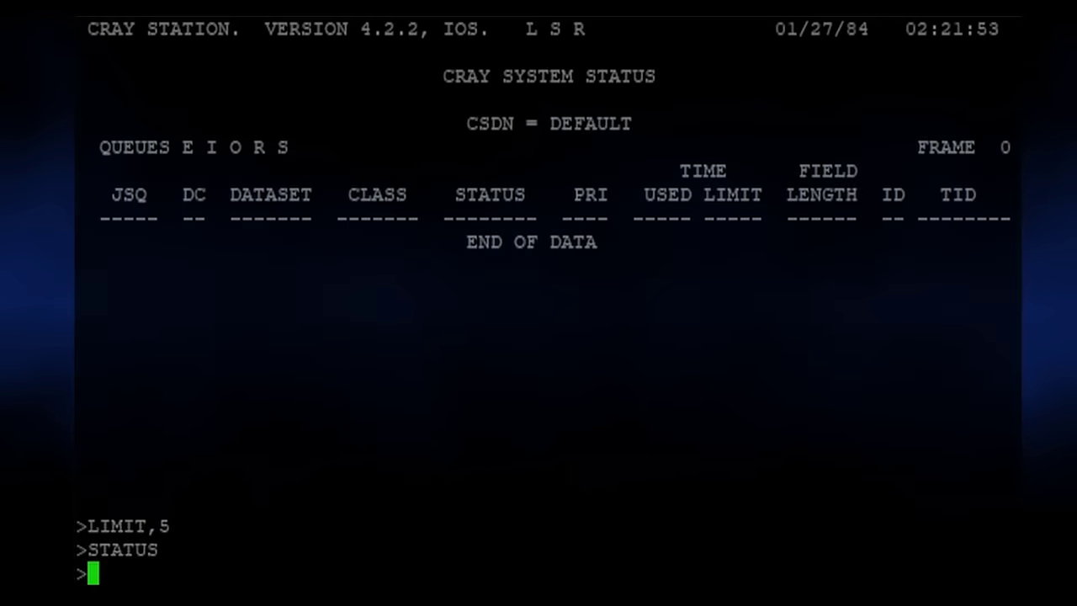
# Submit the JTEST30 and JINSTALL jobs from the station prompt.
pyautogui.write('SUBMIT,JTEST30')
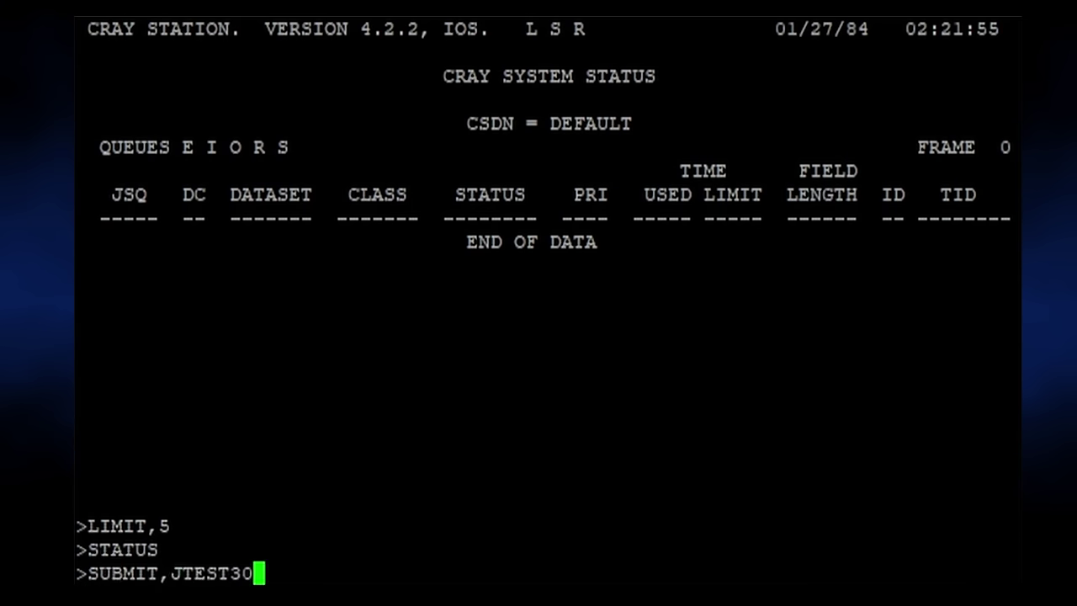
pyautogui.press('Return')
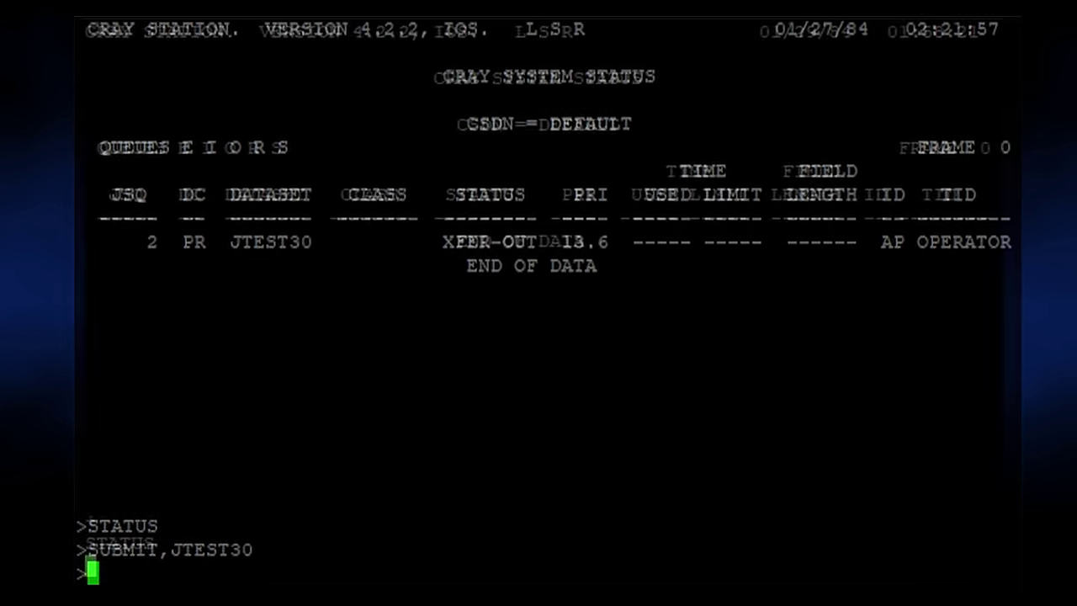
pyautogui.write('BMIT,JI')
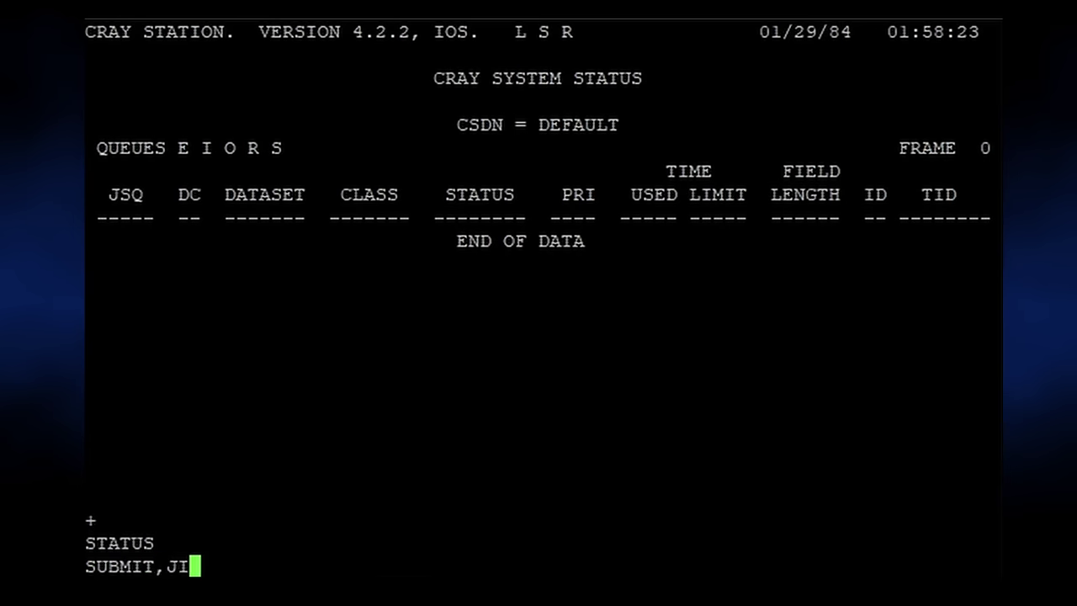
pyautogui.write('NSTALL')
pyautogui.press('Return')
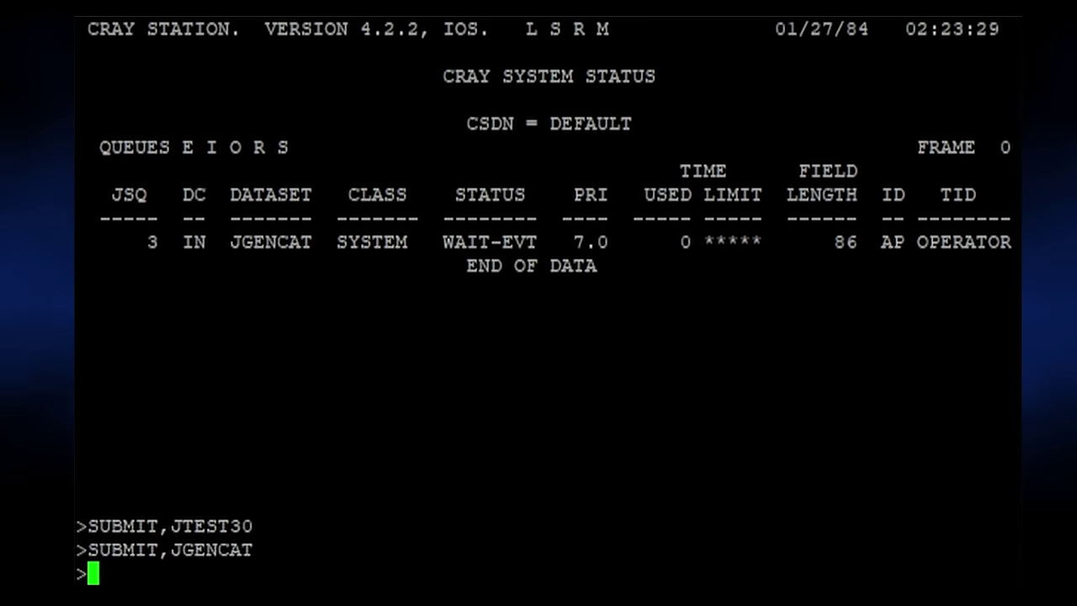
# List pending station messages and reply GO to GENCAT message 19.
pyautogui.write('STMSG')
pyautogui.press('Return')
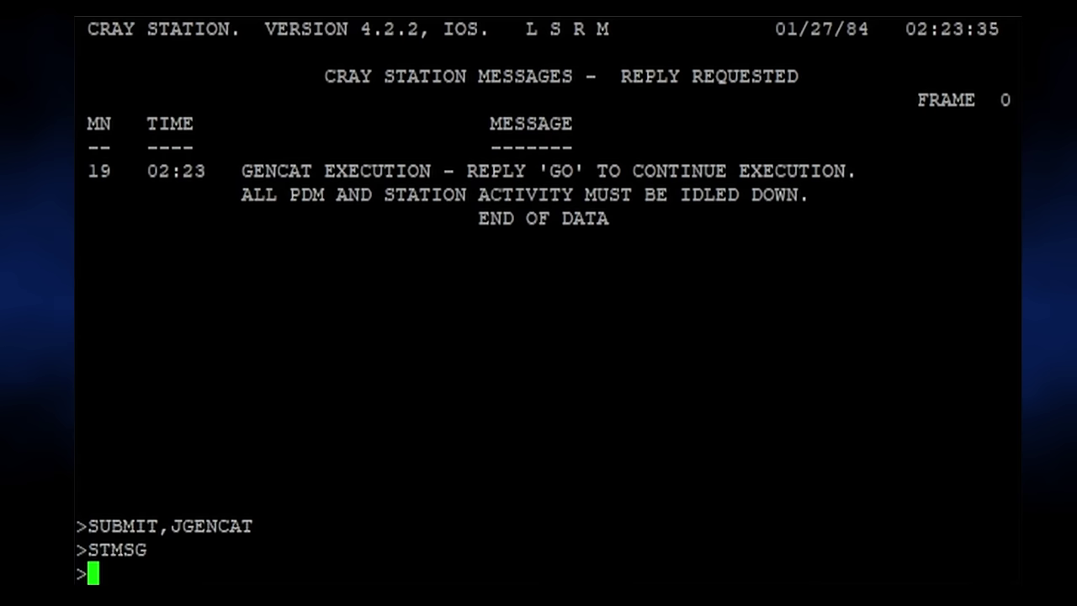
pyautogui.write('REPLY,19,GO')
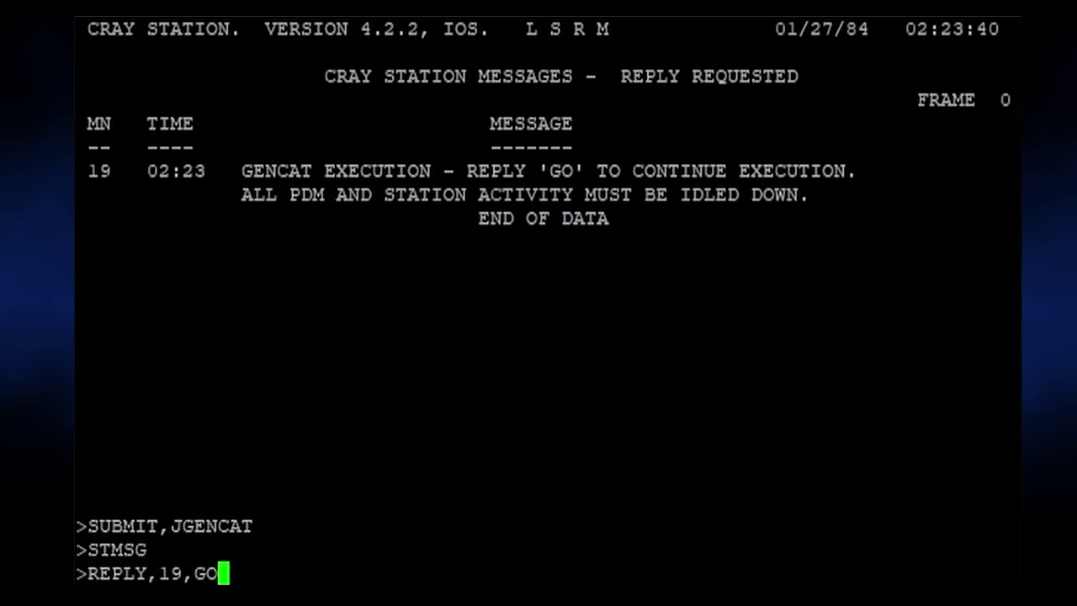
pyautogui.press('Return')
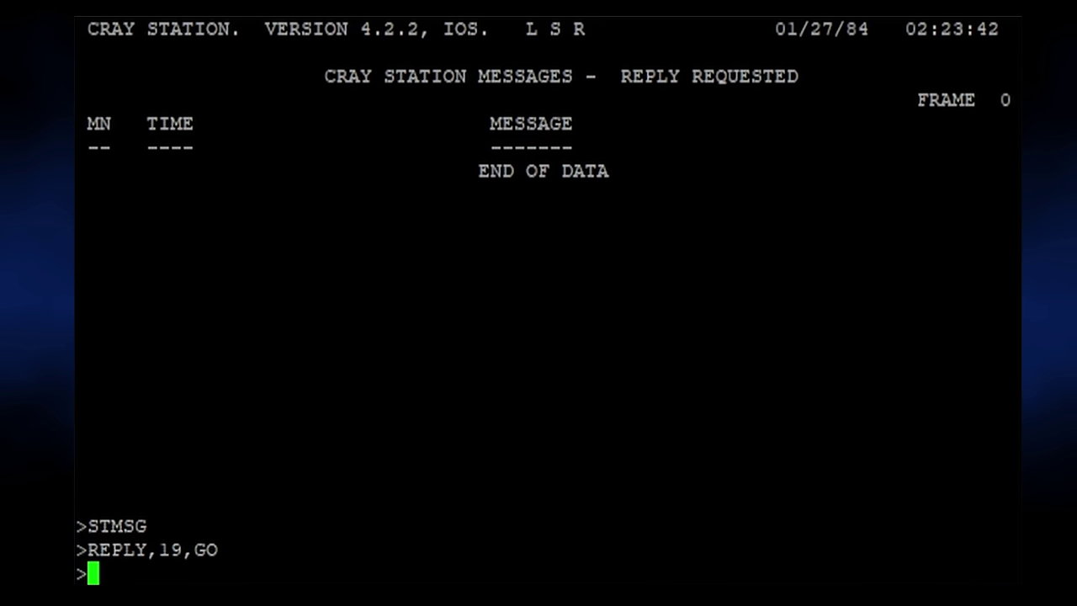
# Check the job status table, then turn on interactive concentrator logging with IAIOP LOG.
pyautogui.write('STATUS')
pyautogui.press('Return')
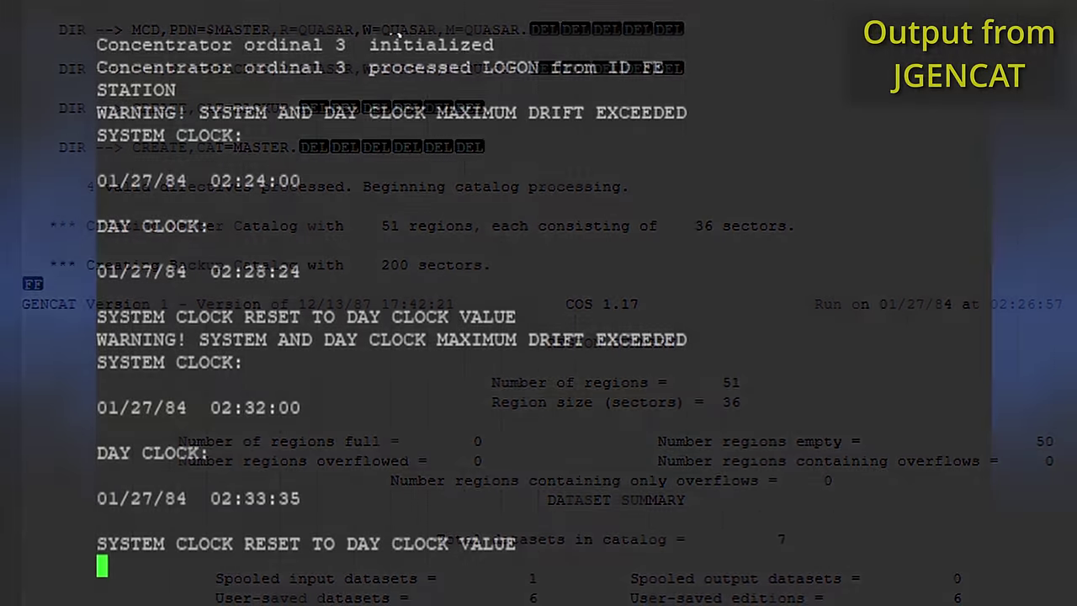
pyautogui.write('IAIOP')
pyautogui.write(' LOG')
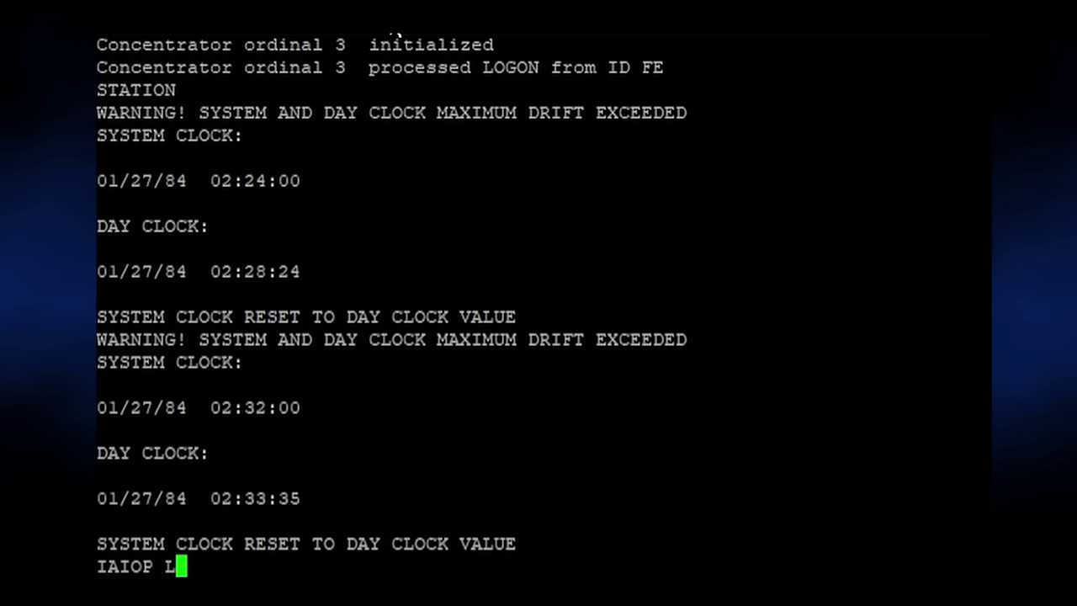
pyautogui.press('Return')
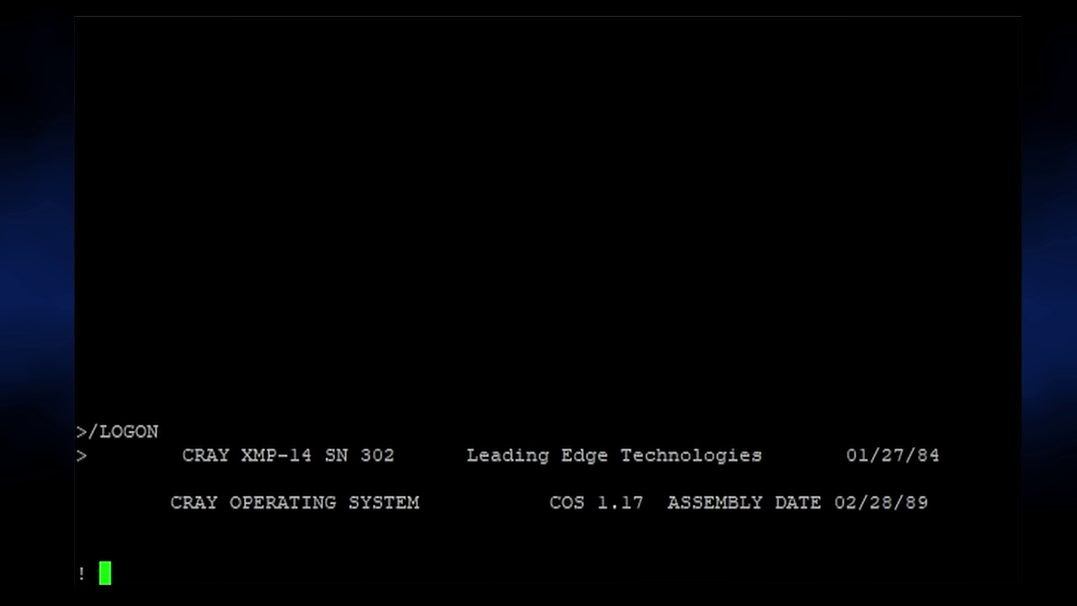
# Log on with the ACCOUNT statement for account CRAY and its passwords, then fetch TEDI from BIN/TEDI.
pyautogui.write('ACCOUNT,AC=CRAY,')
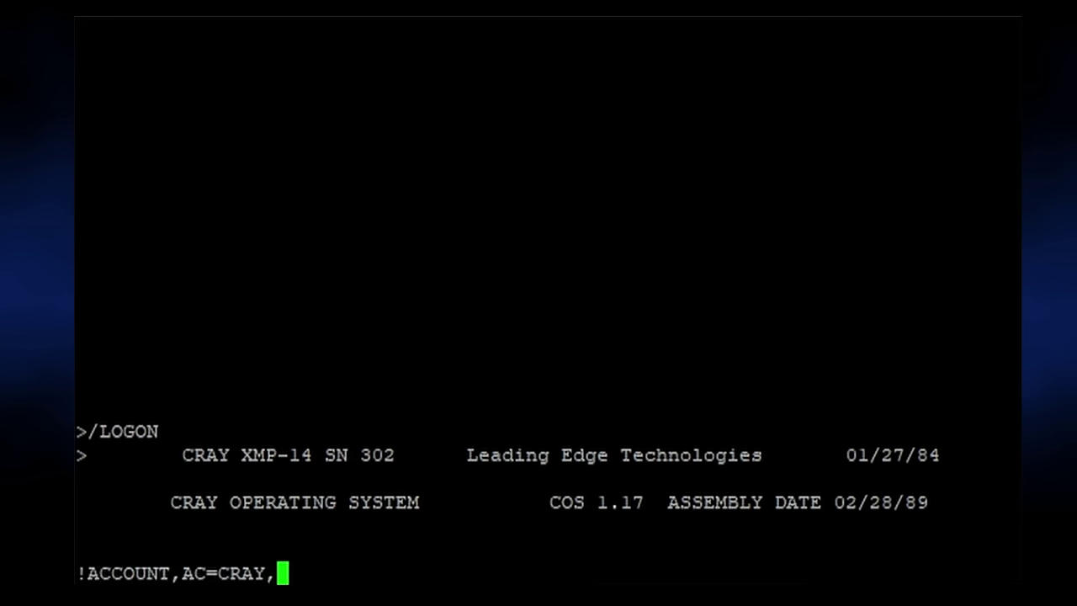
pyautogui.write('APW=XYZZY,UPW')
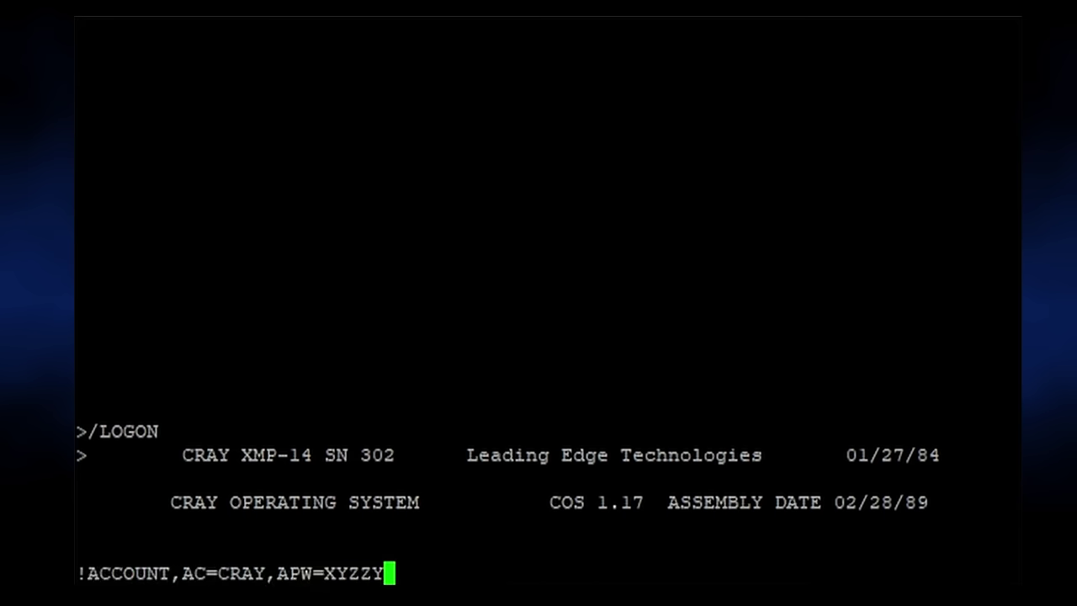
pyautogui.write('=QUASAR.')
pyautogui.press('Return')
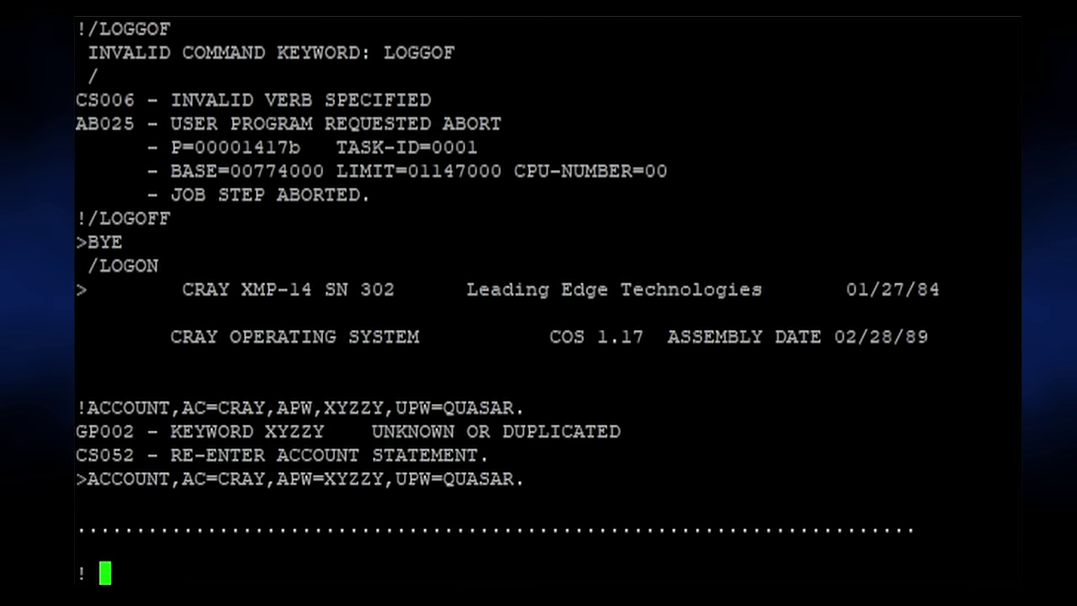
pyautogui.write('FETCH,DN=TEDI,MF=AP,AC')
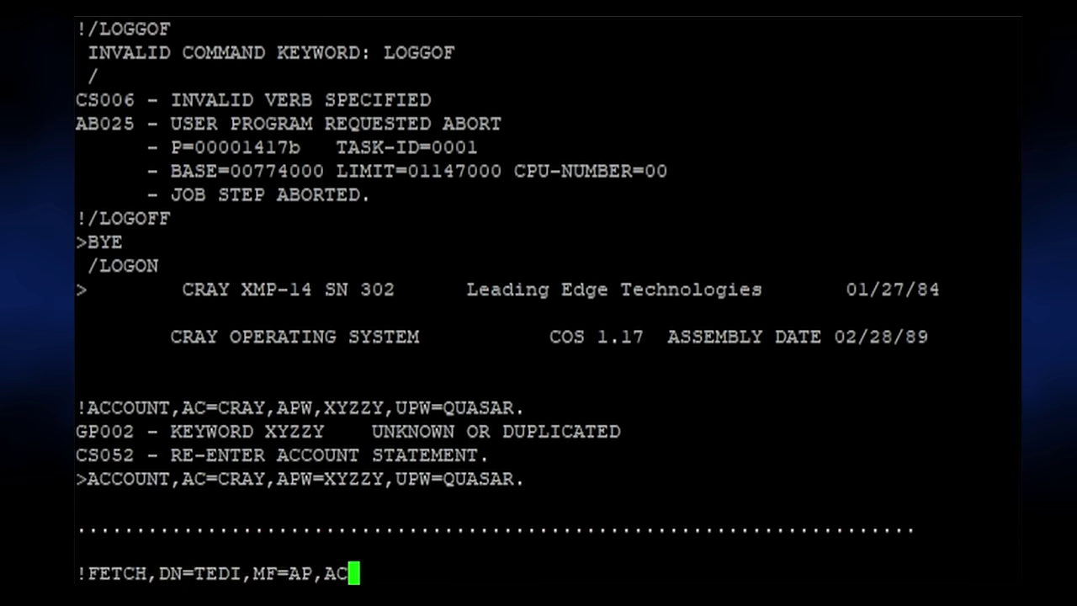
pyautogui.write('=ST,TEXT=BIN/TEDI.')
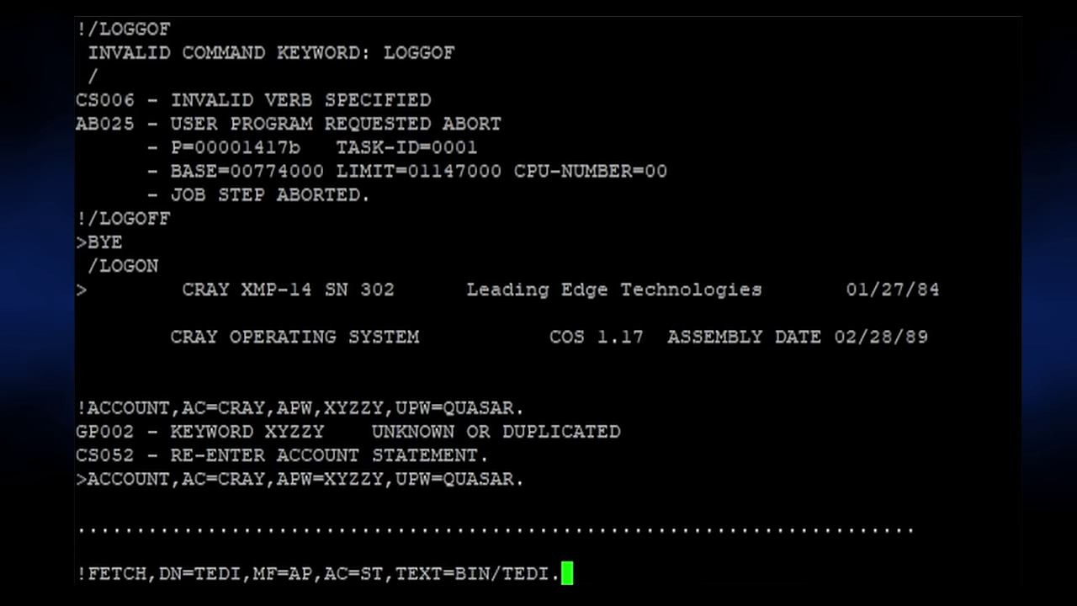
pyautogui.press('Return')
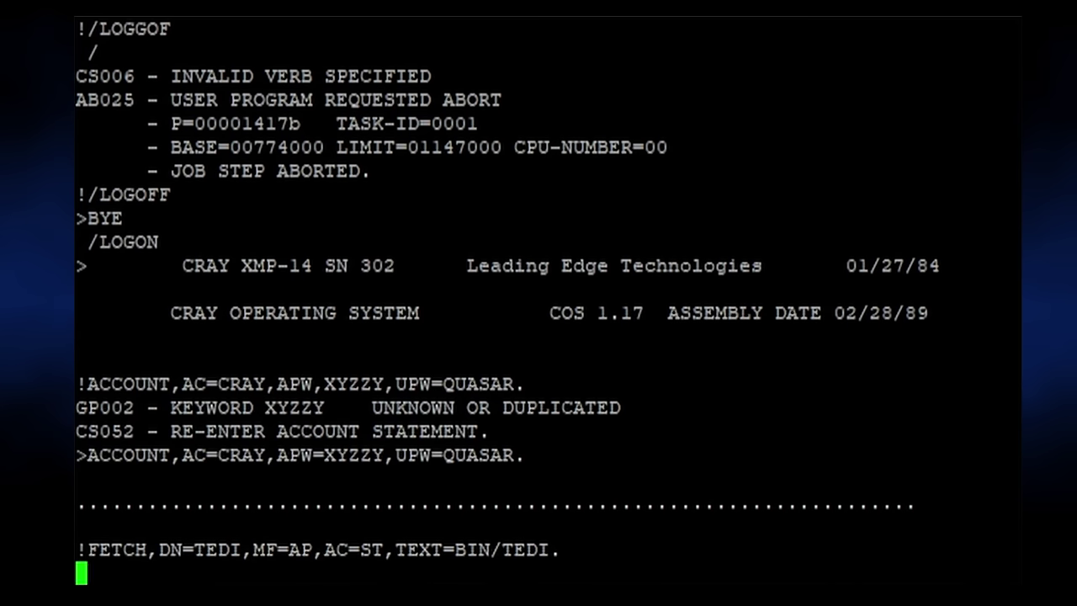
# Start the TEDI editor session with TEDI.
pyautogui.write('TEDI')
pyautogui.press('Return')
pyautogui.write('TEDI.')
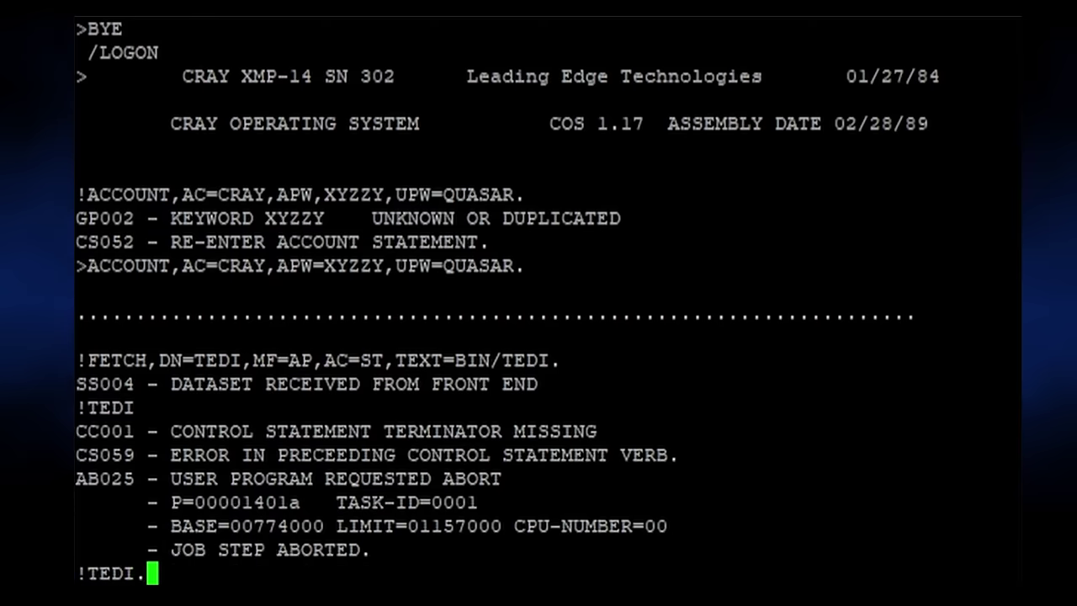
pyautogui.press('Return')
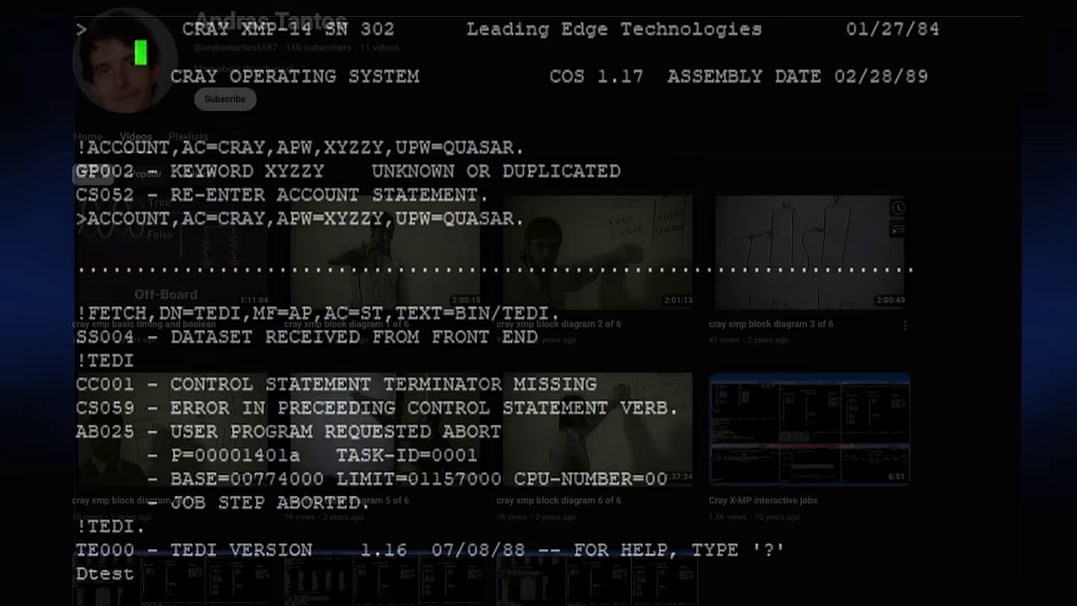